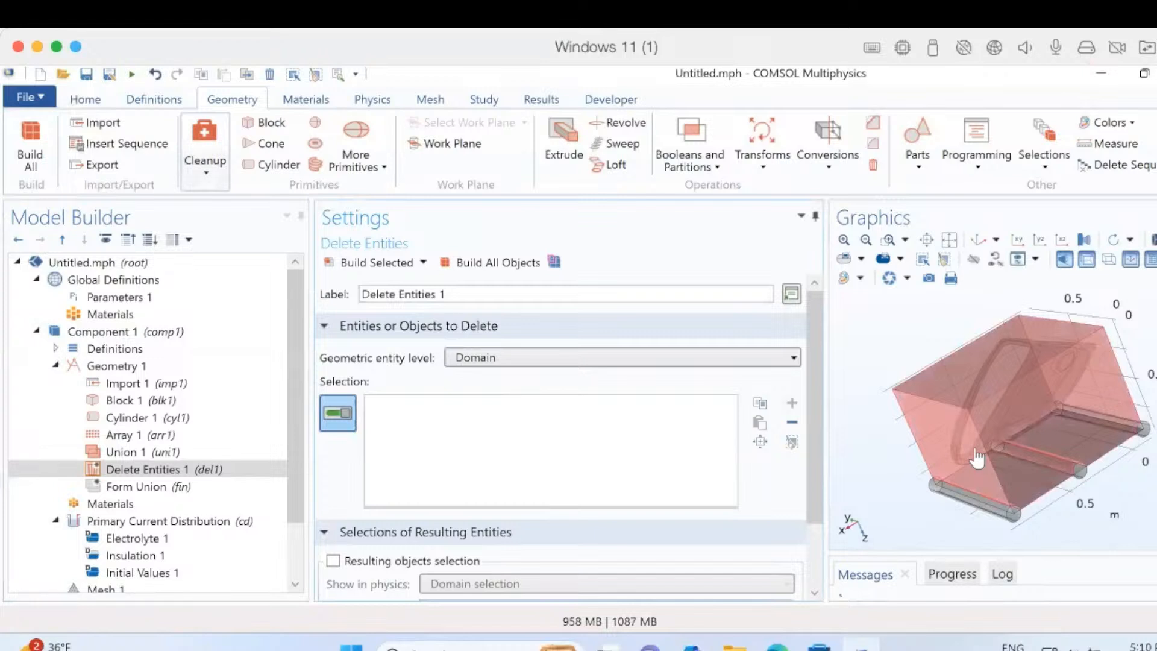
# Select the cylinder domains 1, 3, 4, 5 and 7 of the union as the entities to delete
pyautogui.click(977, 507)
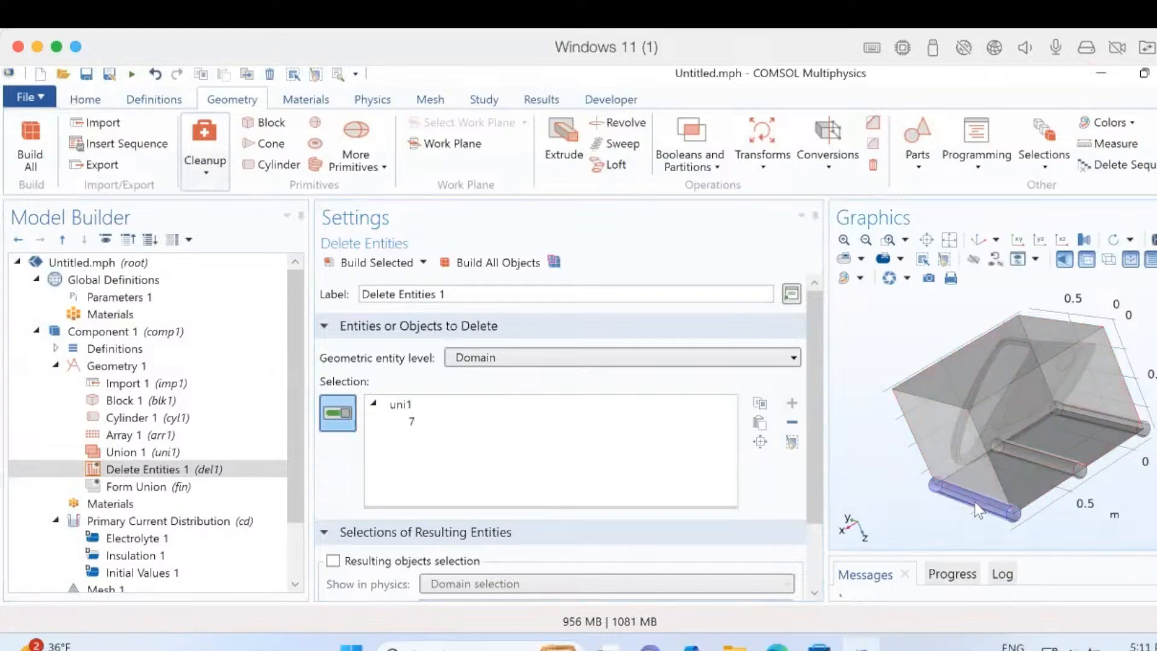
pyautogui.click(977, 509)
pyautogui.click(977, 509)
pyautogui.click(1079, 476)
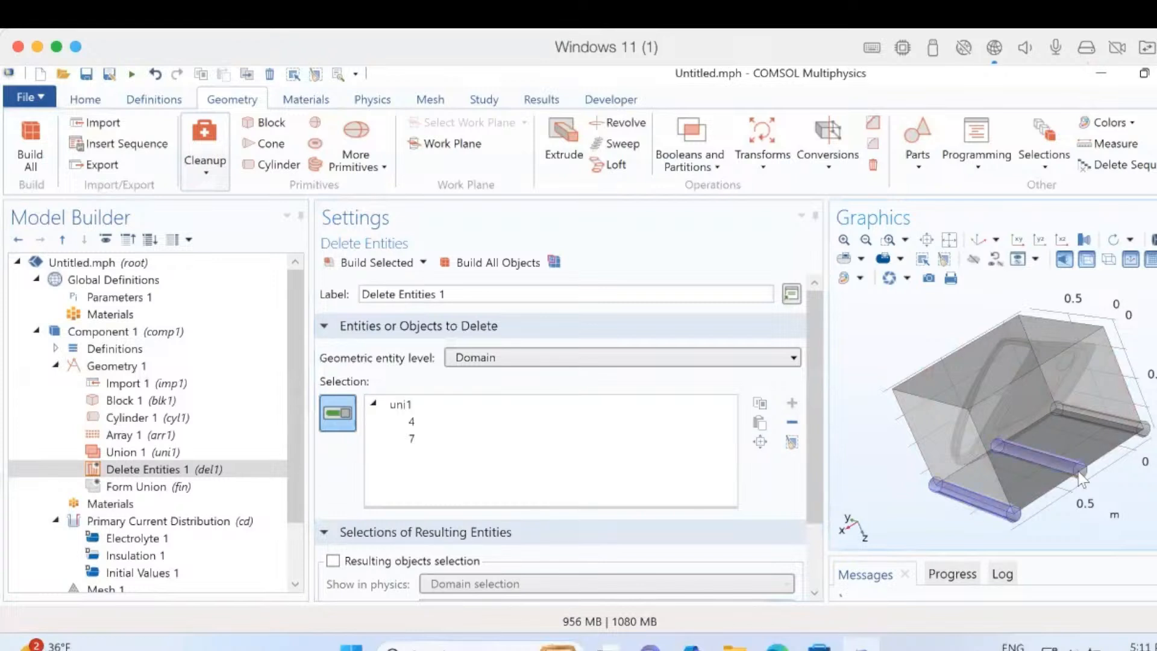
pyautogui.click(1088, 422)
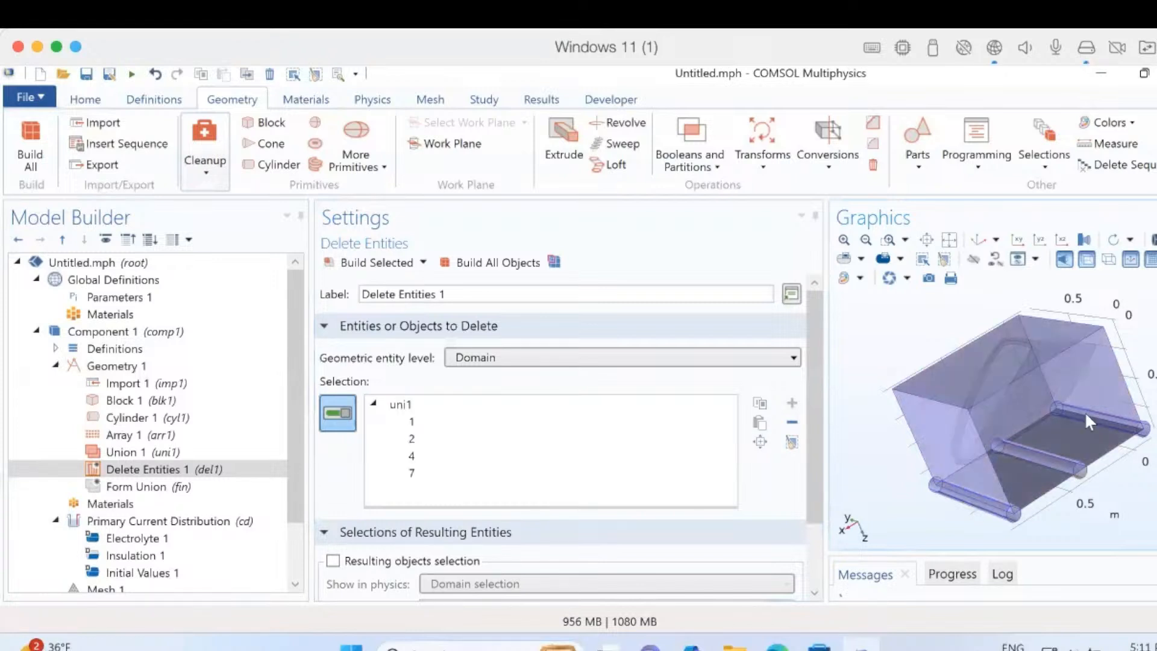
pyautogui.click(1085, 411)
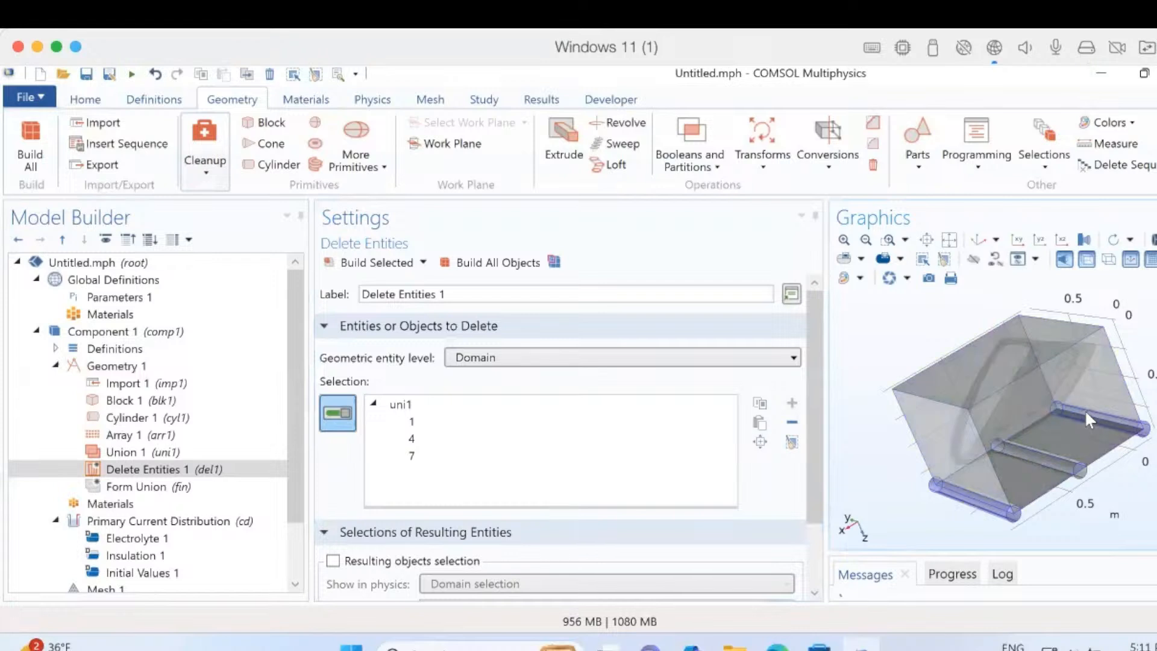
pyautogui.moveTo(1084, 409); pyautogui.dragTo(1035, 395)
pyautogui.click(1035, 394)
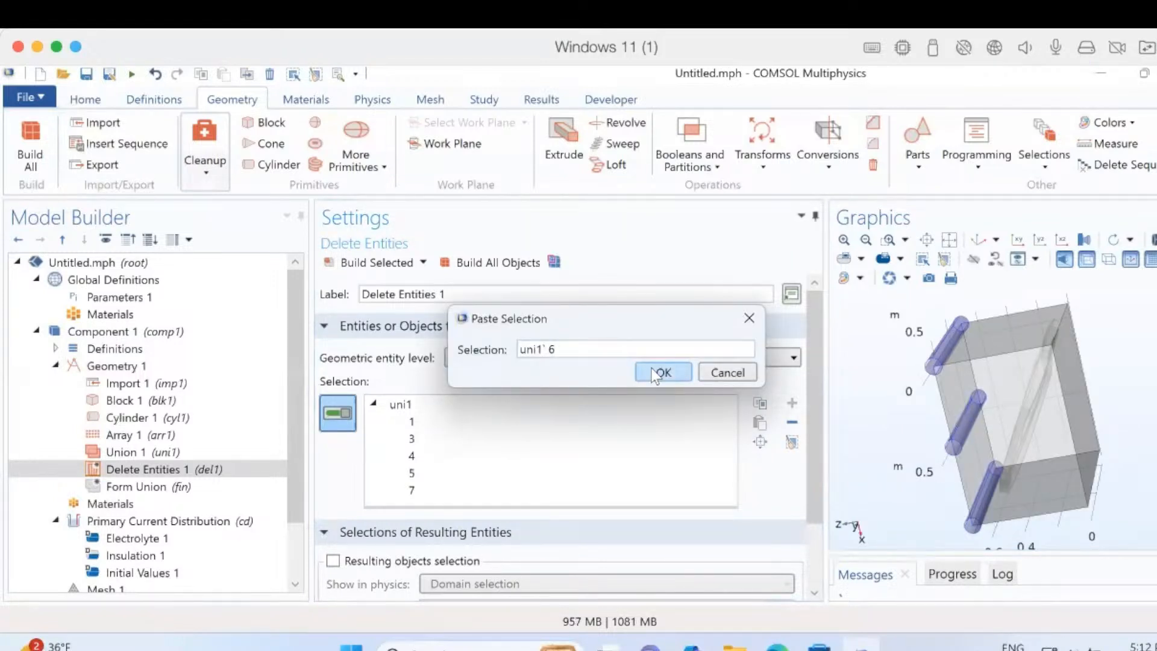
# Add domain 6 of uni1 to the deletion selection through Paste Selection and build Delete Entities 1
pyautogui.click(659, 372)
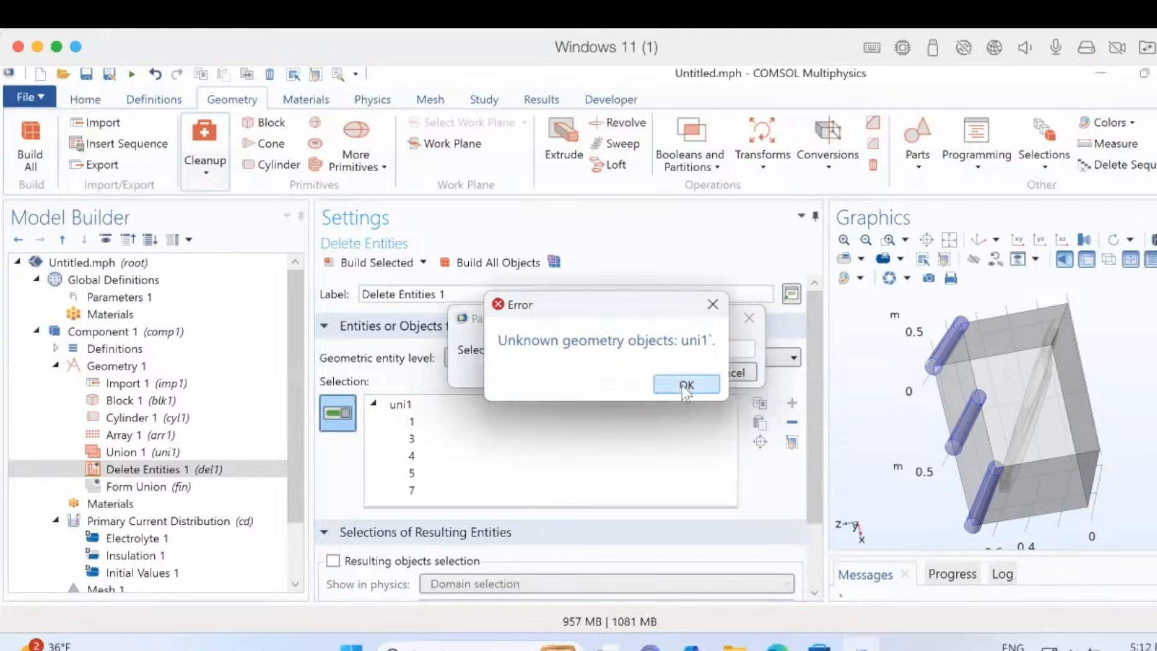
pyautogui.click(685, 385)
pyautogui.click(548, 350)
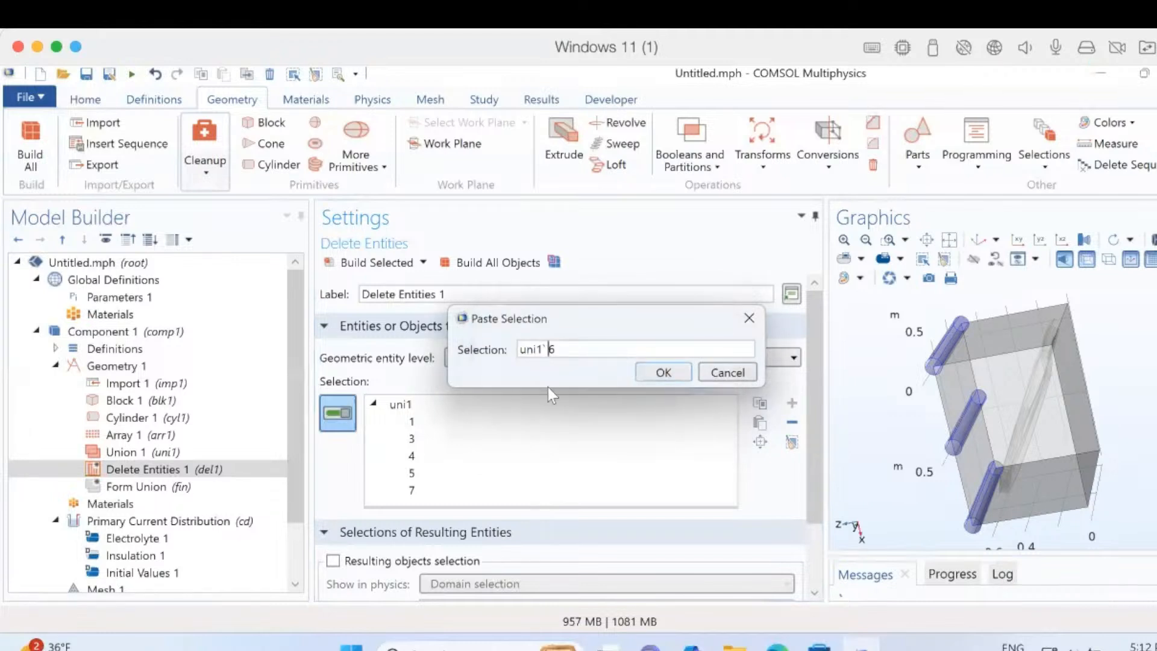
pyautogui.press('BackSpace')
pyautogui.press('BackSpace')
pyautogui.click(671, 374)
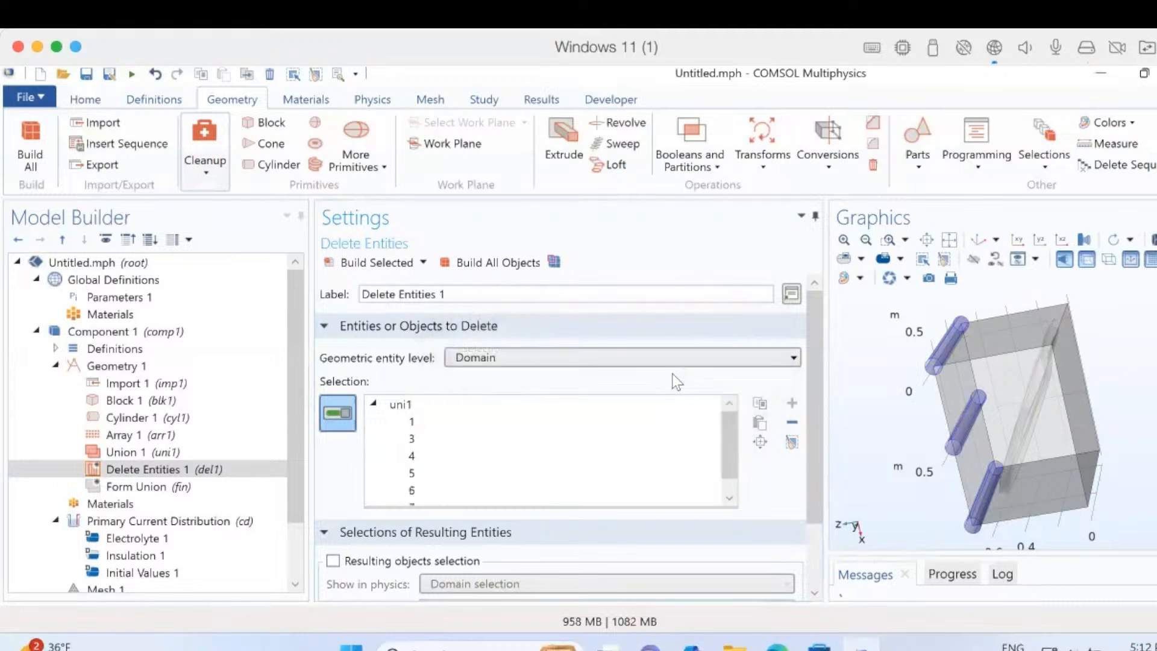
pyautogui.moveTo(731, 447)
pyautogui.mouseDown()
pyautogui.moveTo(728, 465)
pyautogui.moveTo(721, 444)
pyautogui.moveTo(721, 455)
pyautogui.mouseUp()
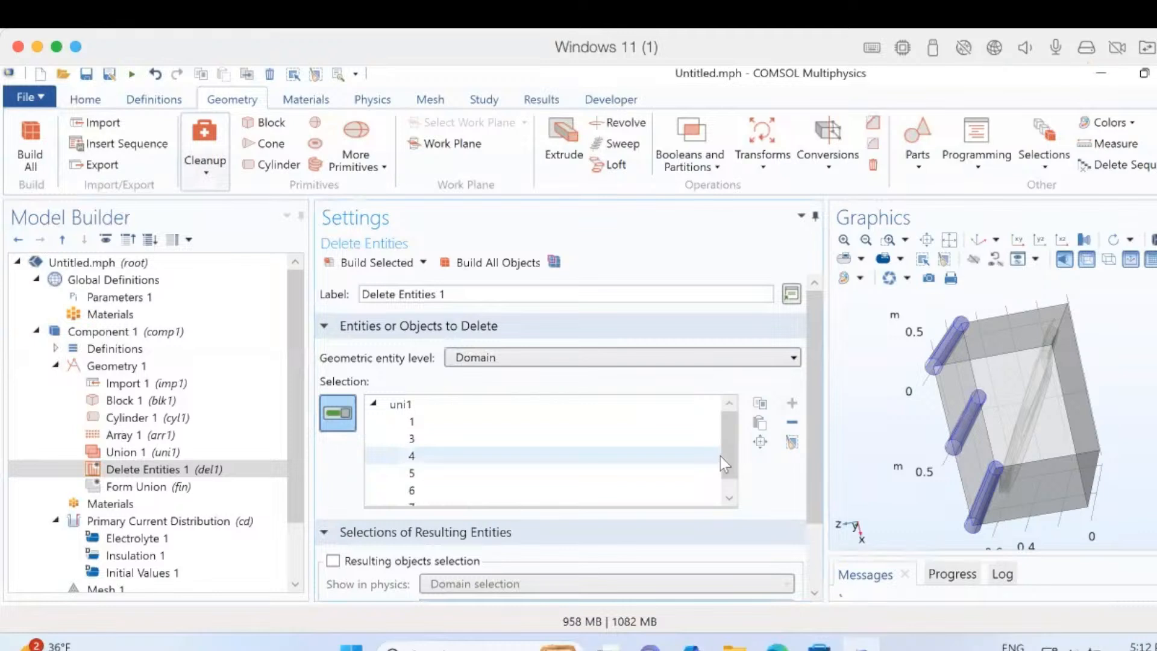
pyautogui.click(377, 259)
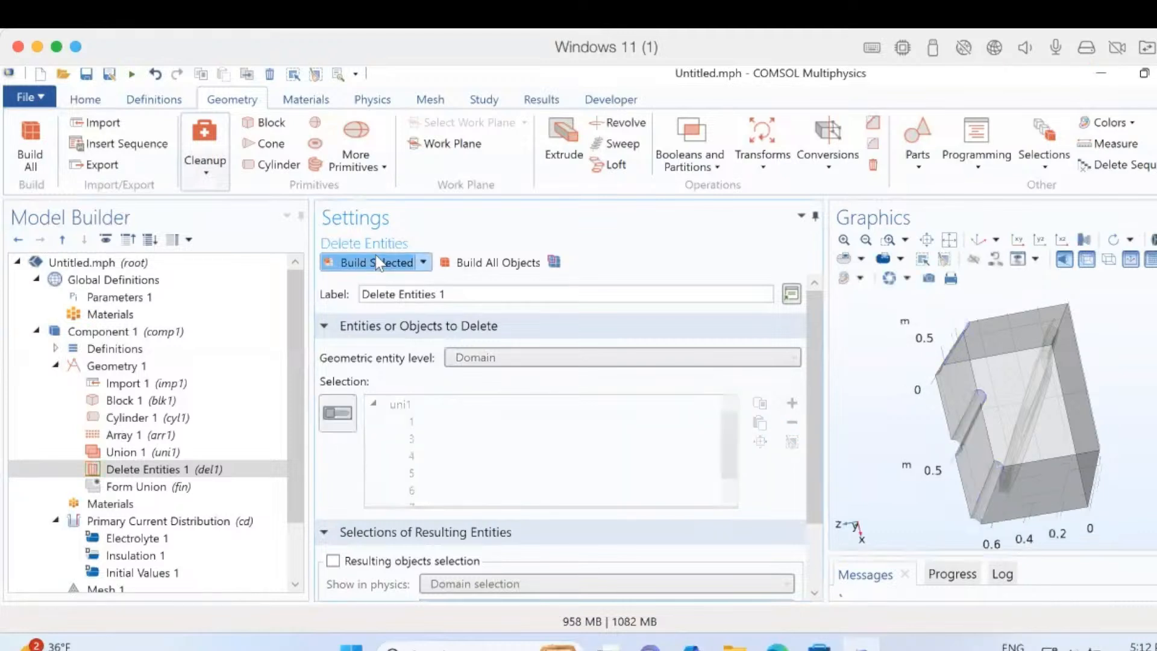
pyautogui.moveTo(1139, 389); pyautogui.dragTo(1029, 638)
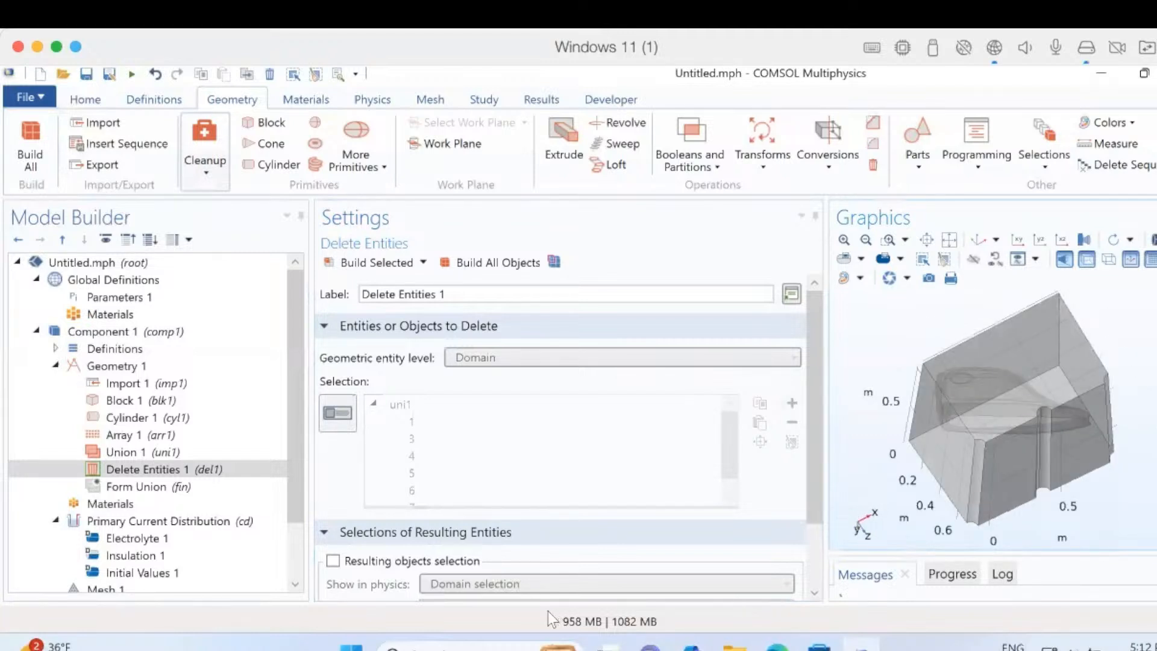
# Add a Rotate transform to Geometry 1 with all objects, imp1(1), imp1(2) and del1, as input
pyautogui.click(98, 366)
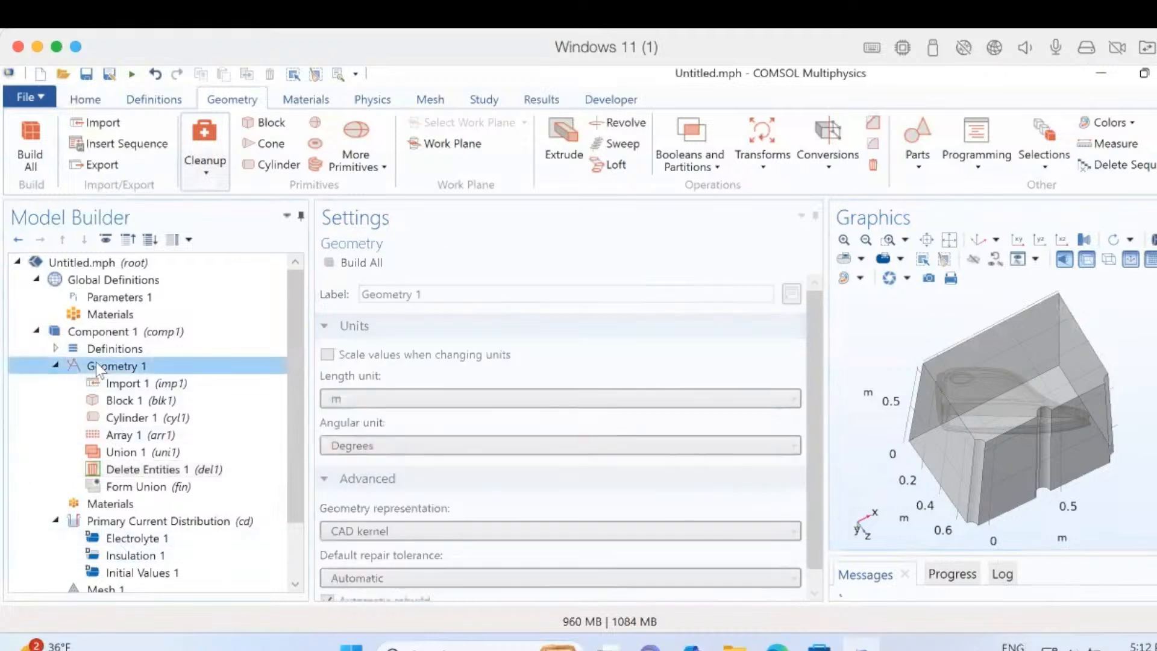
pyautogui.click(764, 167)
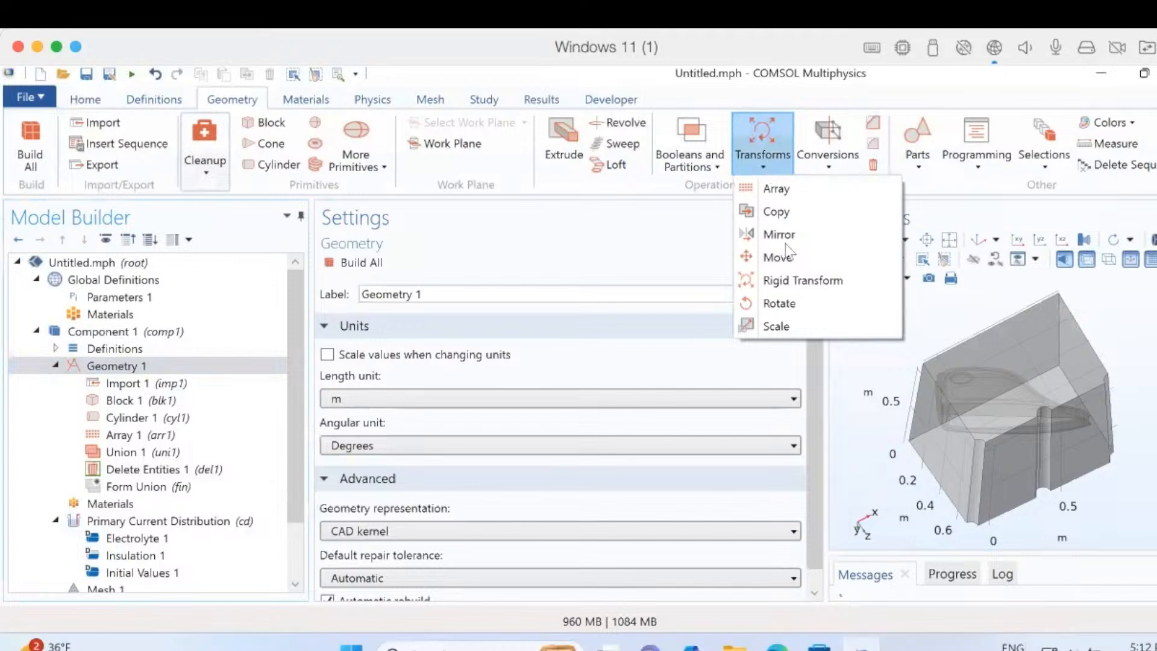
pyautogui.click(784, 303)
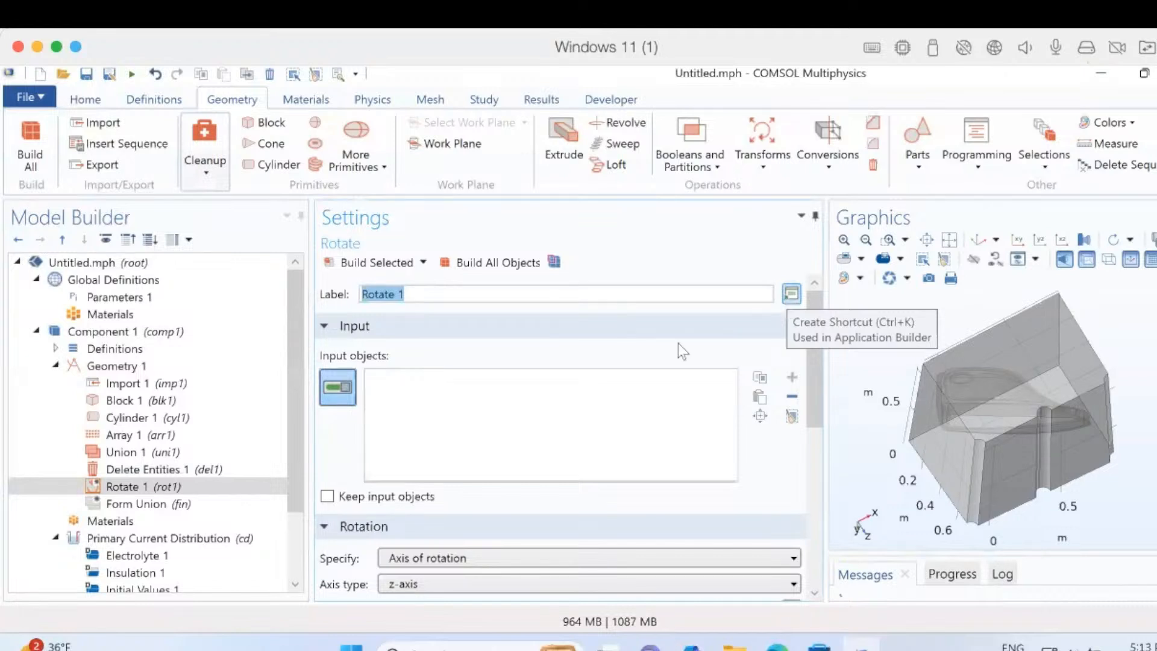
pyautogui.click(864, 453)
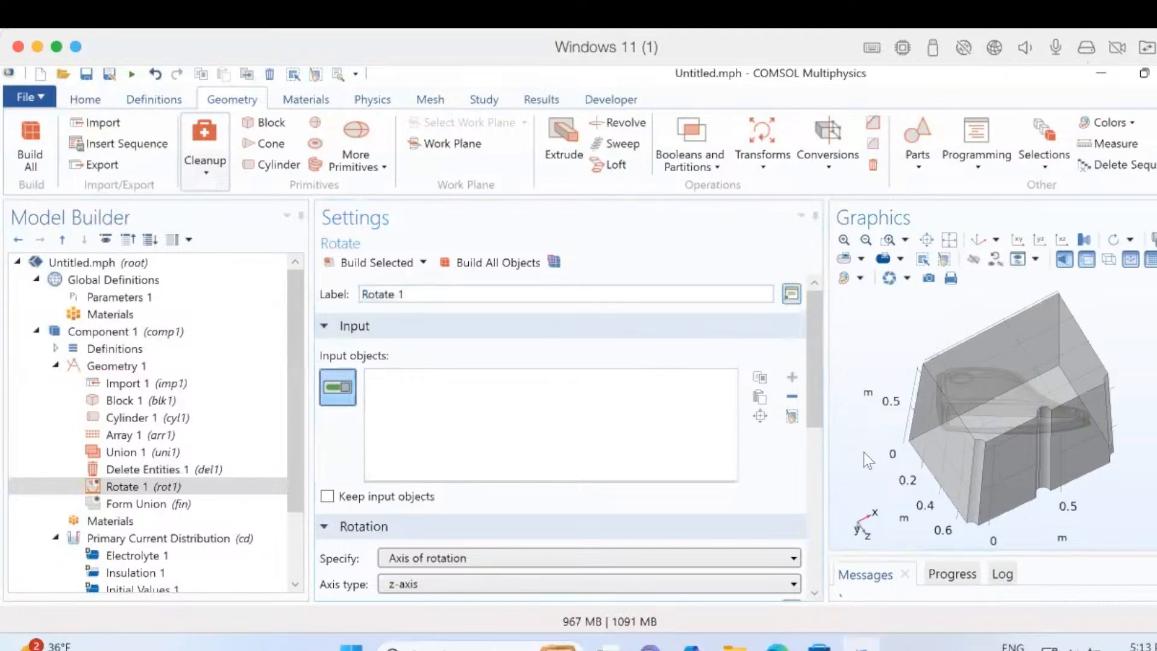
pyautogui.hotkey('ctrl', 'a')
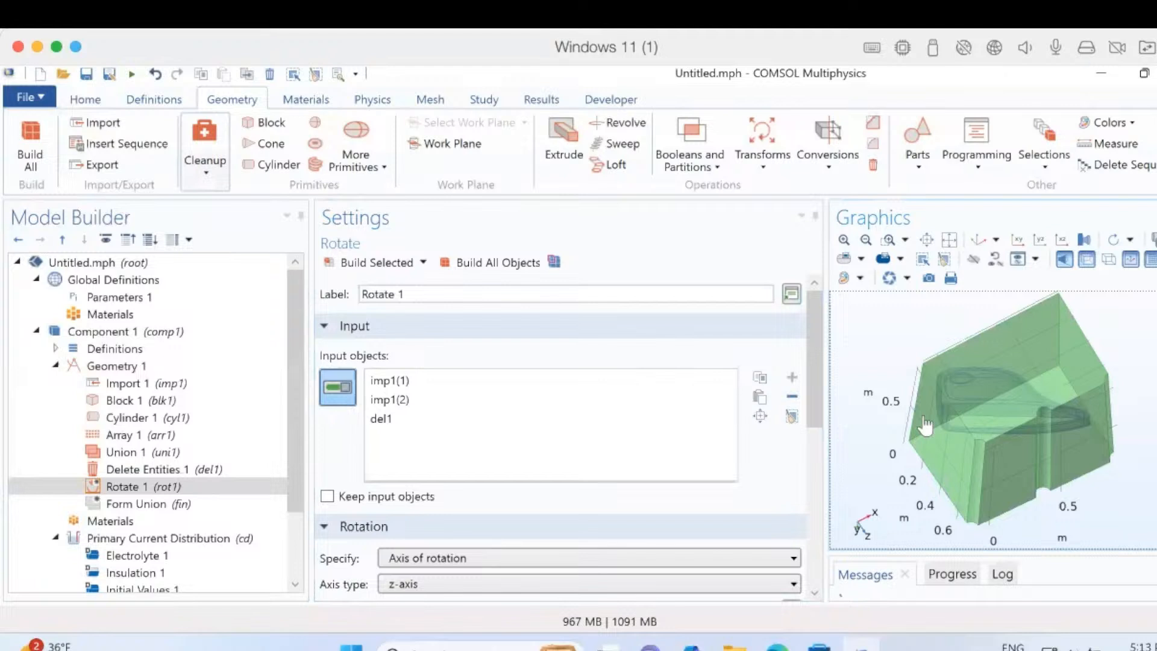
# Set the rotation to 90 degrees about the x-axis, keeping the xy-plane as the work plane
pyautogui.click(814, 529)
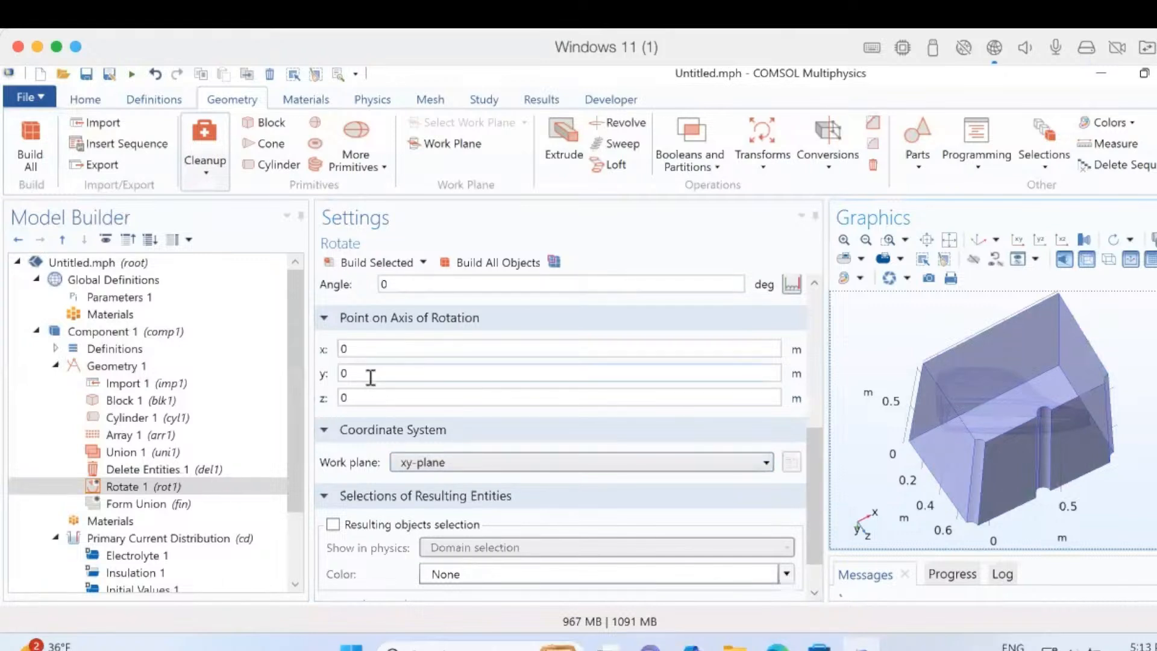
pyautogui.click(445, 282)
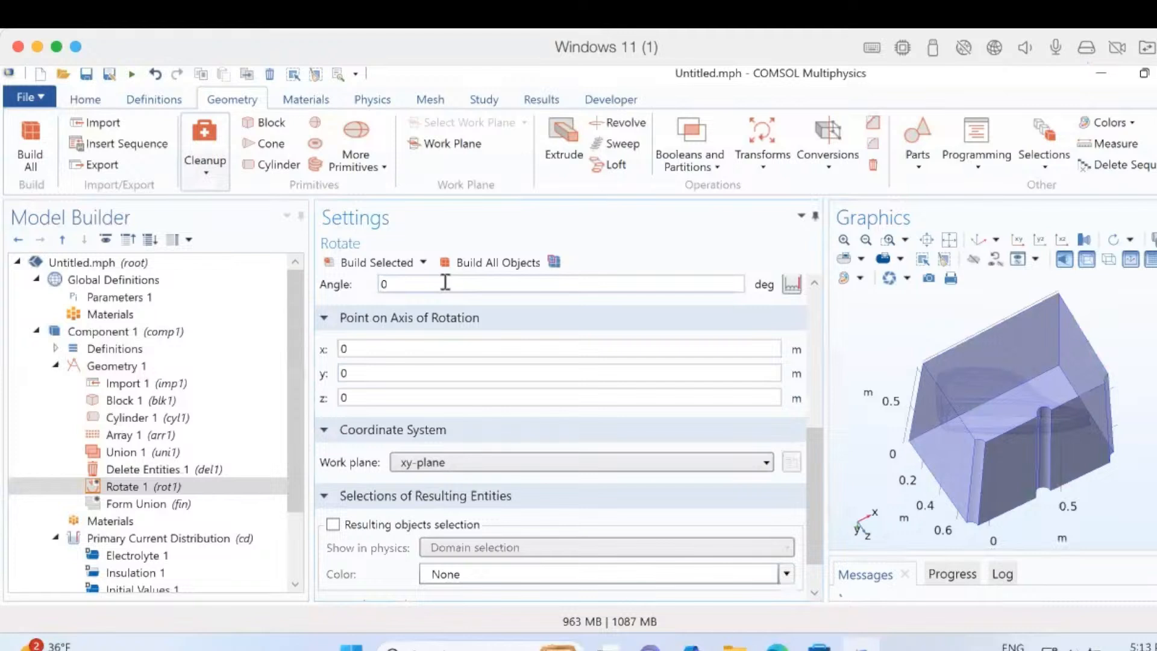
pyautogui.write('9')
pyautogui.click(426, 463)
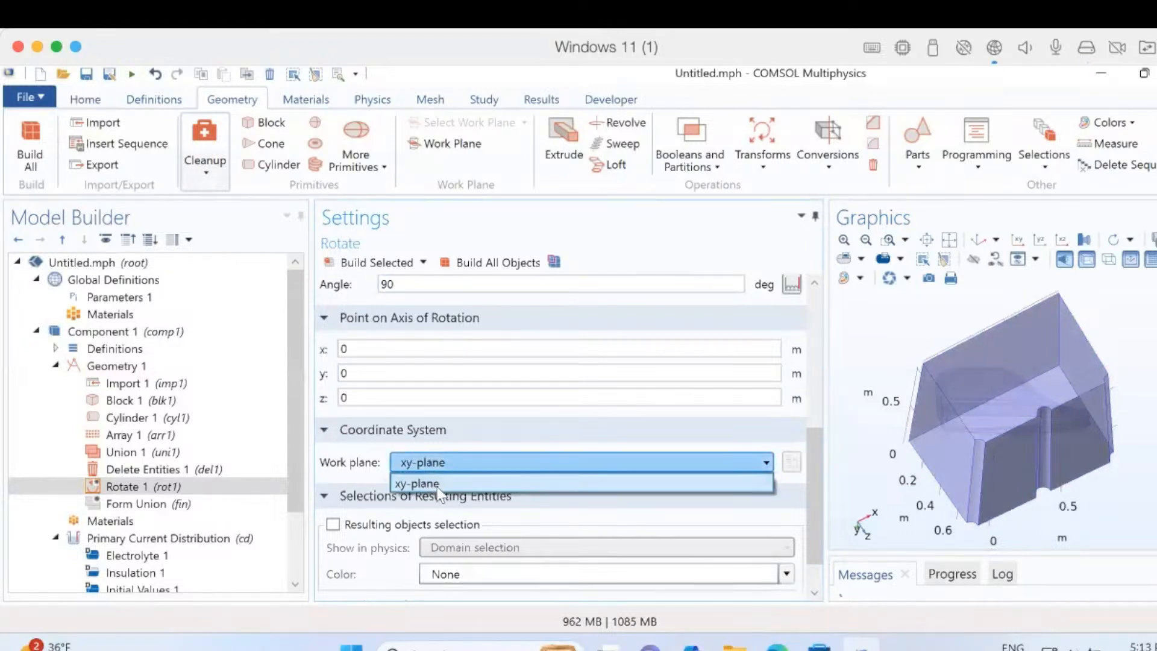
pyautogui.click(452, 480)
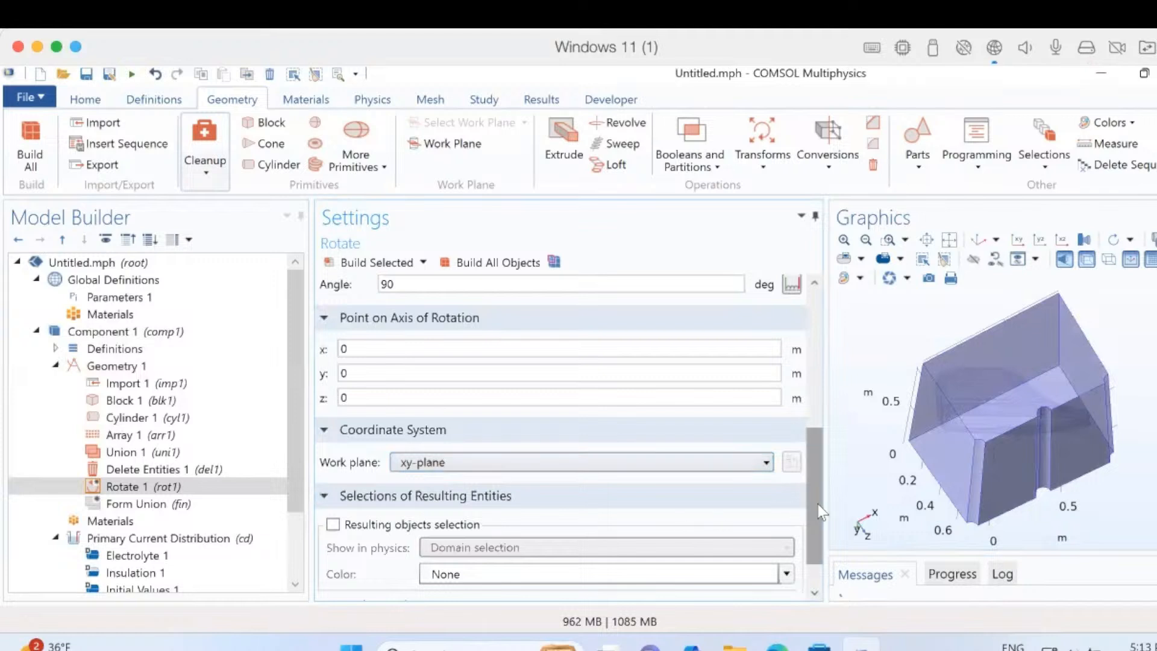
pyautogui.scroll(-2, 823, 523)
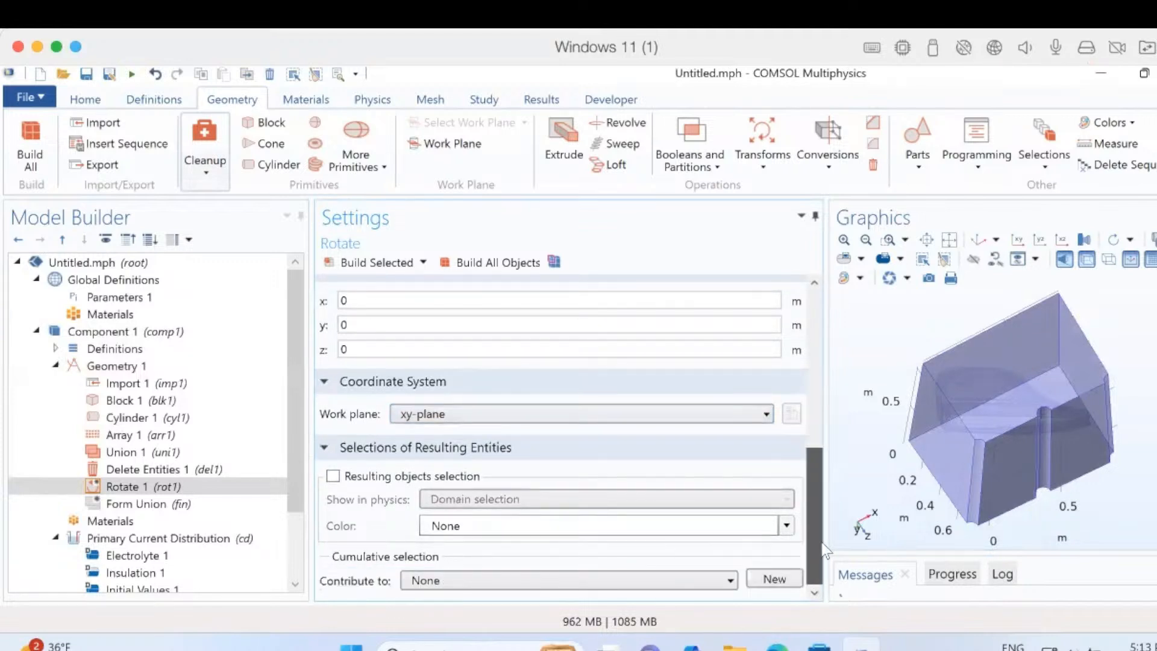
pyautogui.scroll(6, 829, 457)
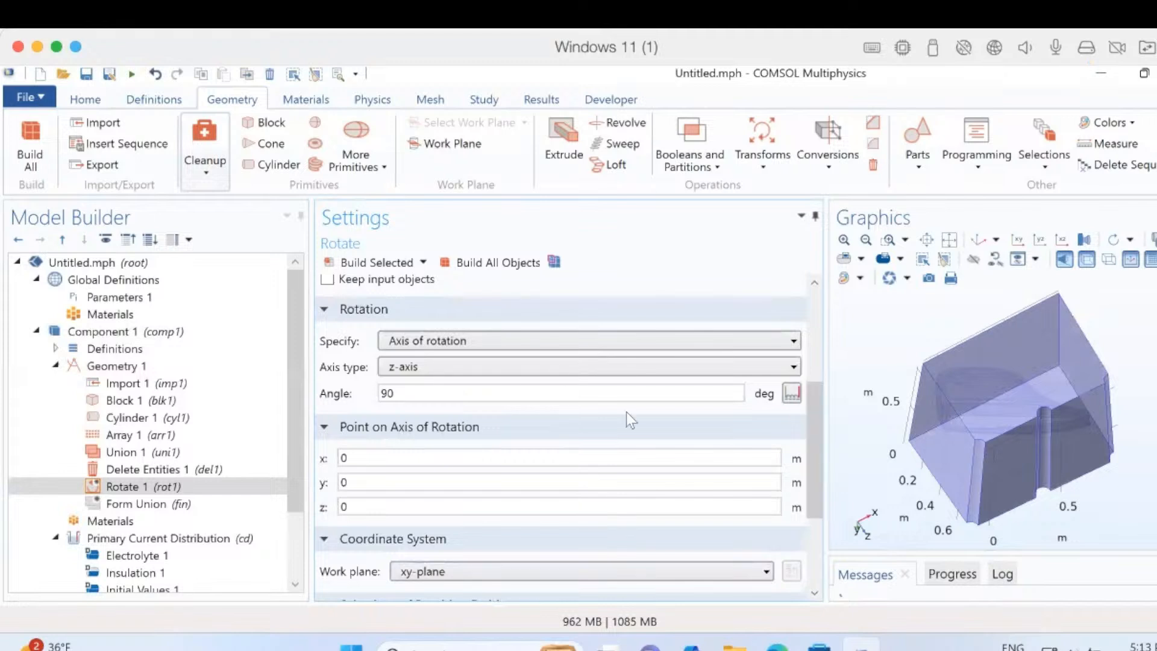
pyautogui.click(558, 366)
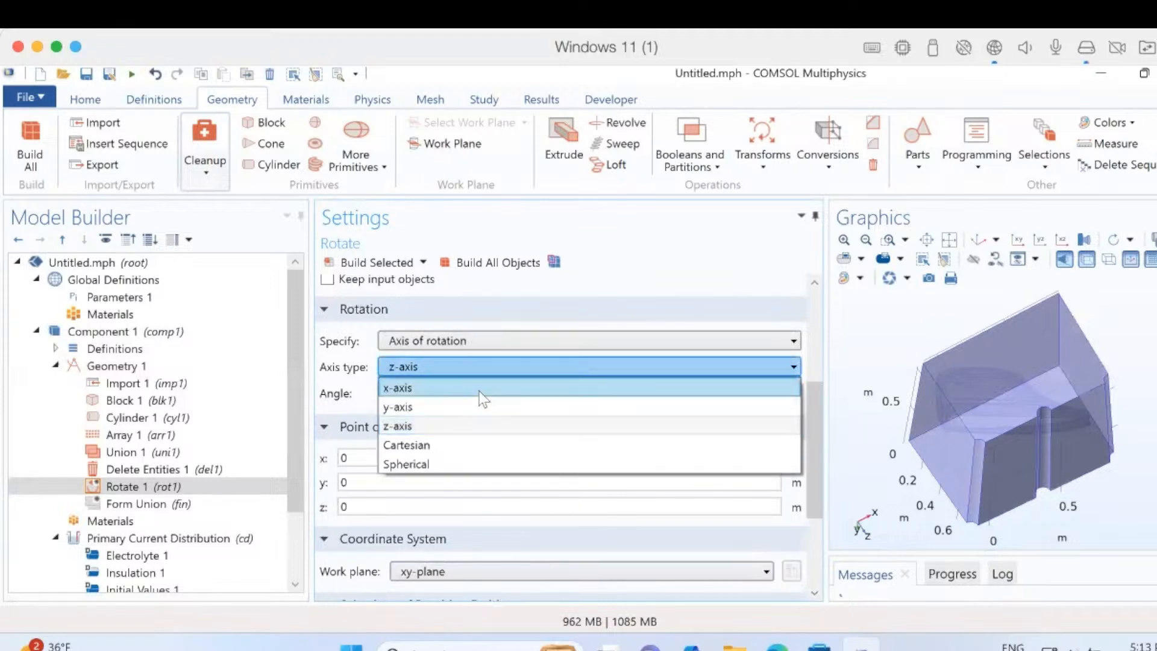
pyautogui.click(482, 388)
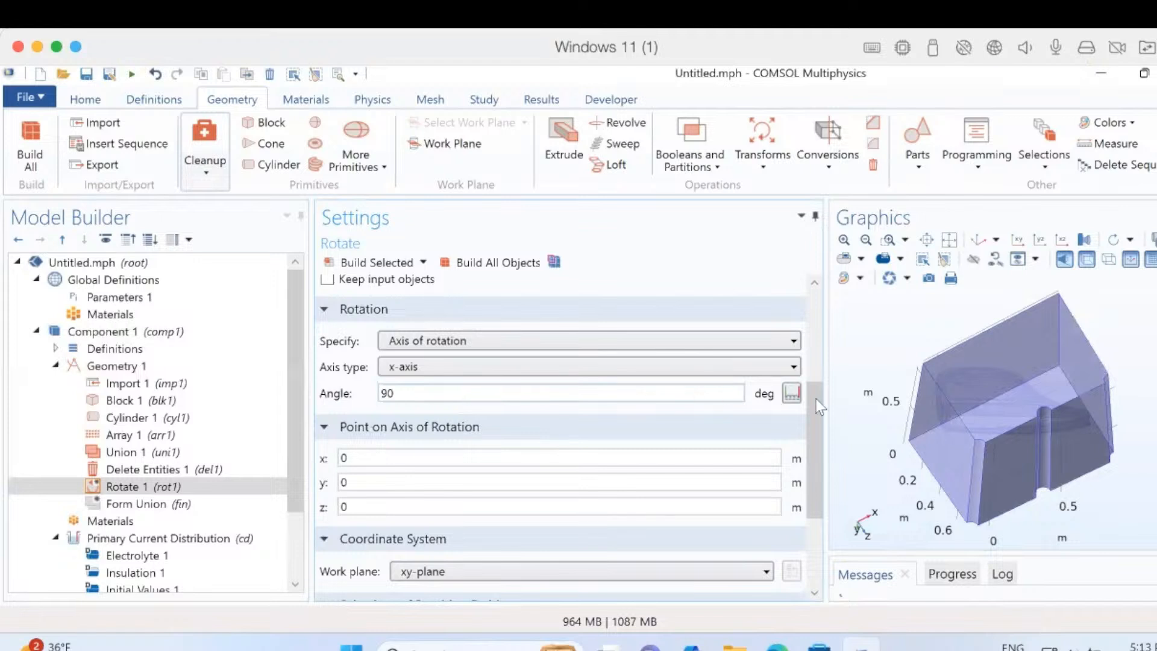
pyautogui.moveTo(819, 400); pyautogui.dragTo(807, 523)
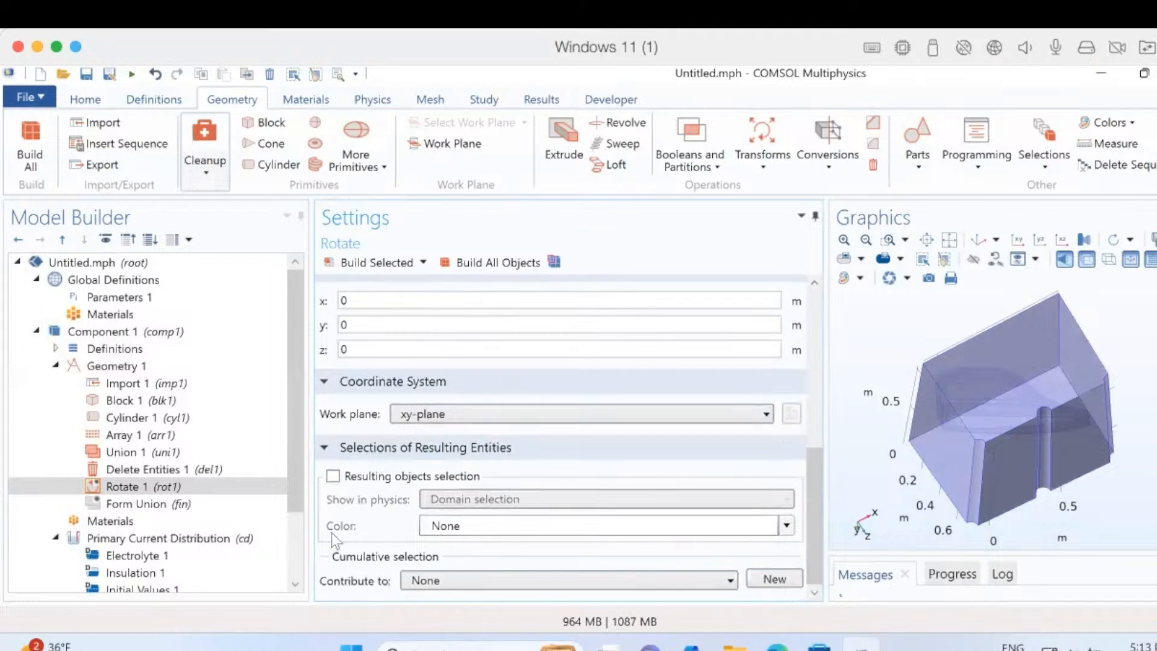
# Set Form Union to form a union with a relative repair tolerance and build the whole geometry
pyautogui.click(168, 504)
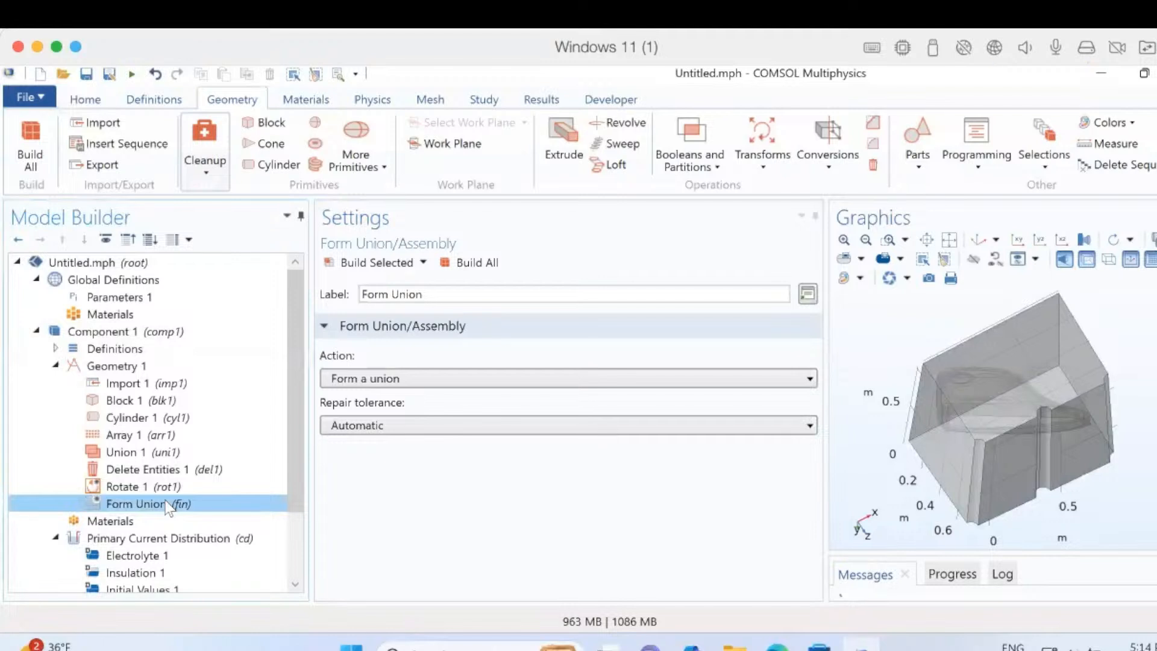
pyautogui.click(418, 378)
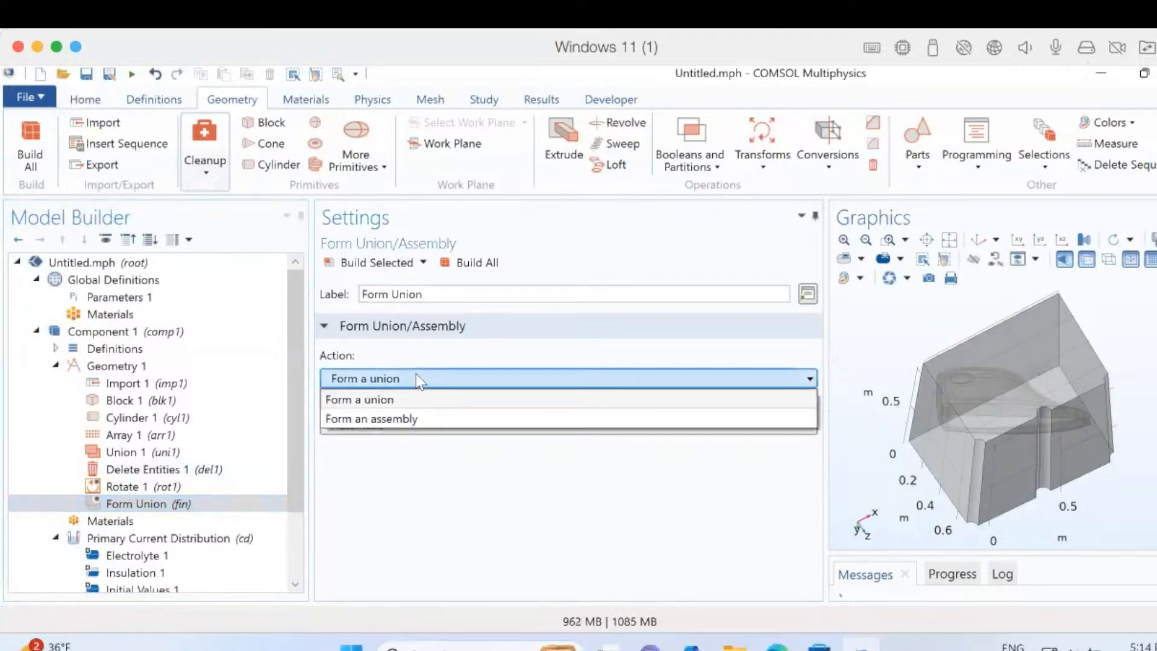
pyautogui.click(418, 378)
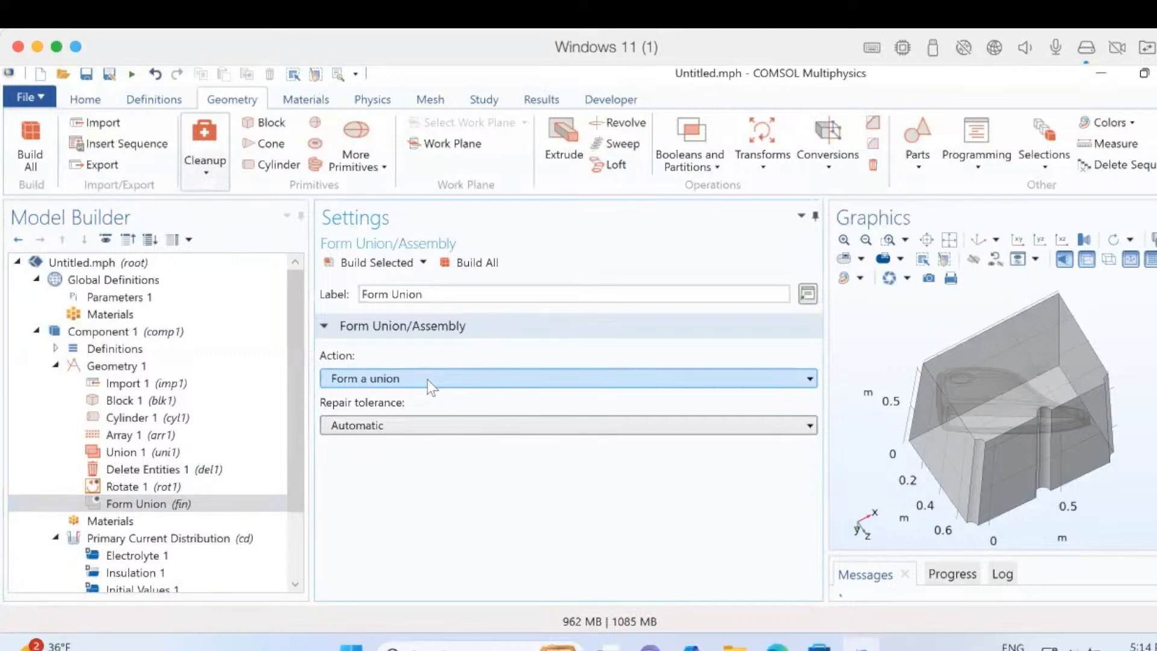
pyautogui.click(428, 380)
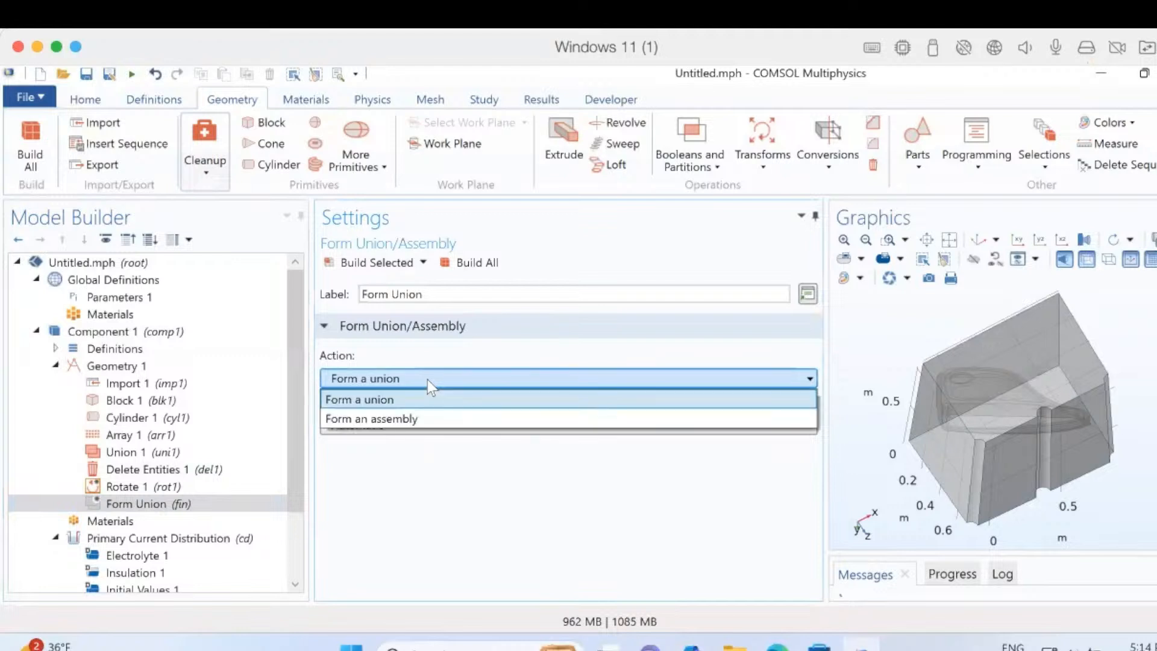
pyautogui.click(424, 400)
pyautogui.click(421, 422)
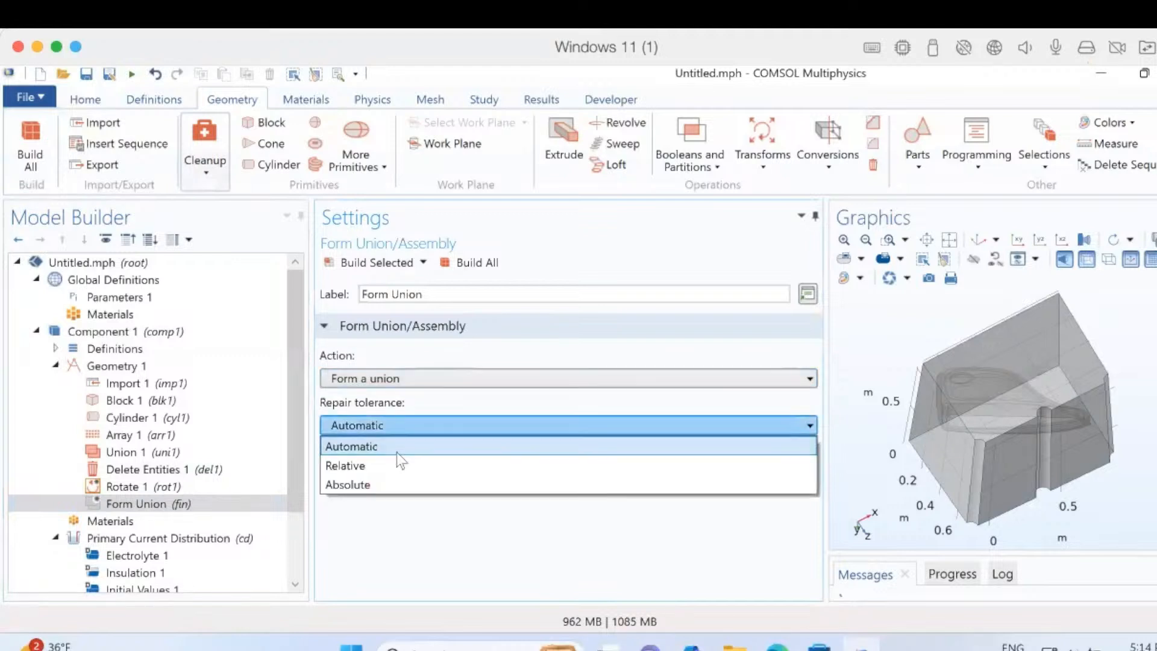
pyautogui.click(382, 467)
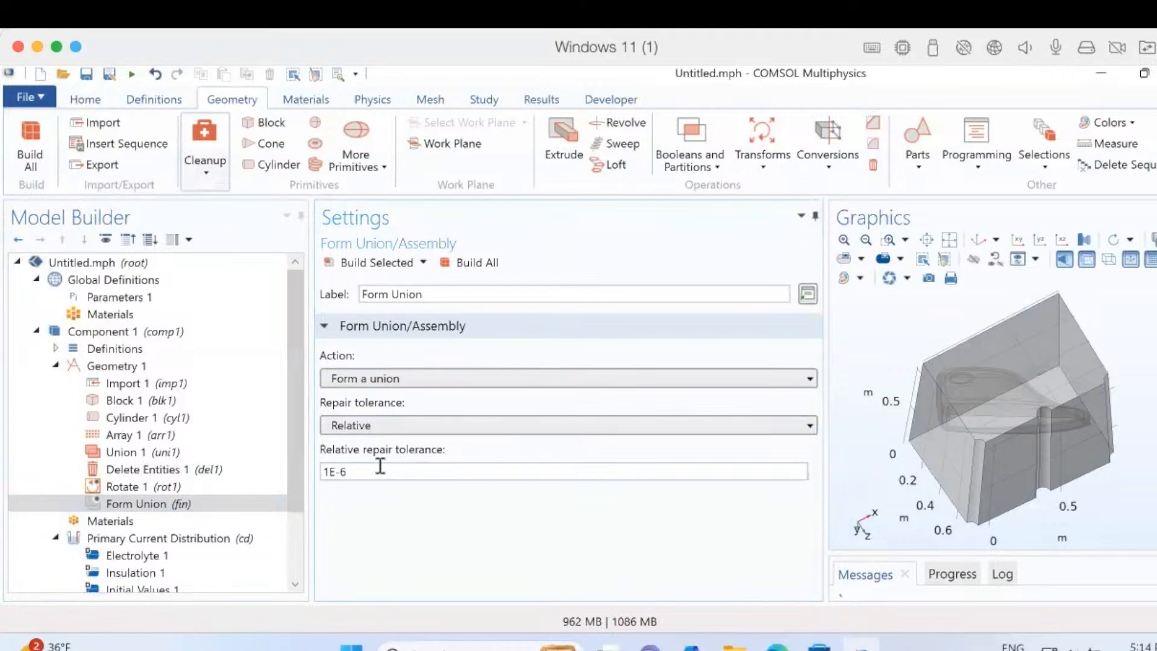
pyautogui.click(462, 269)
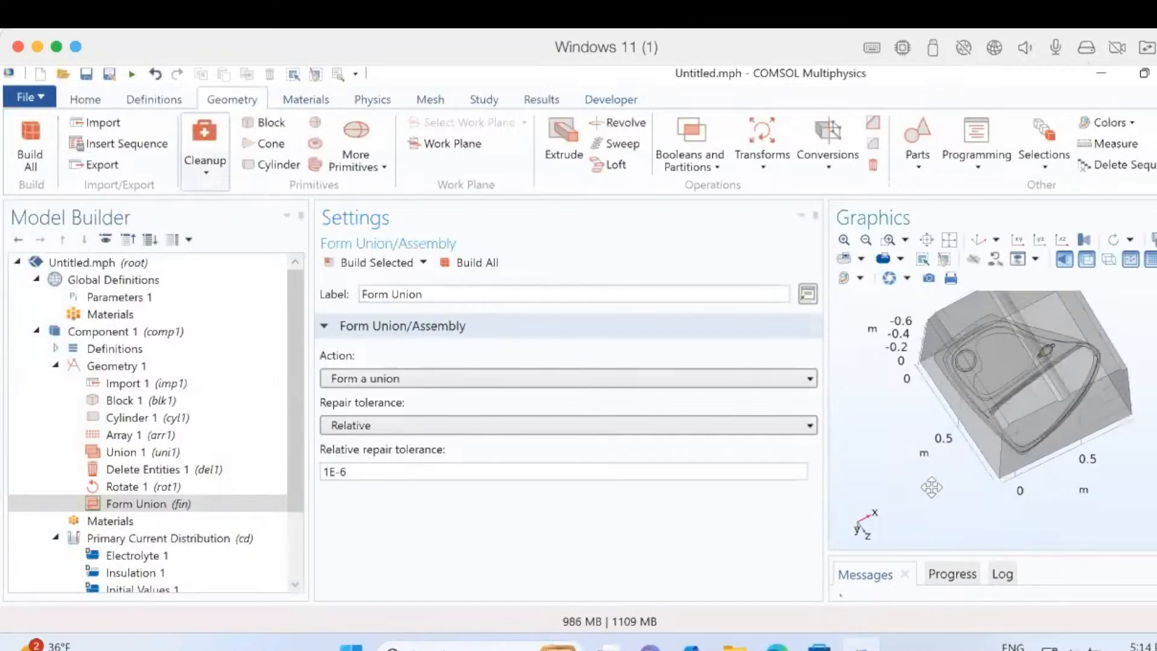
# Show the whole geometry in the default 3D view with transparency turned off
pyautogui.moveTo(931, 487); pyautogui.dragTo(930, 485)
pyautogui.click(948, 242)
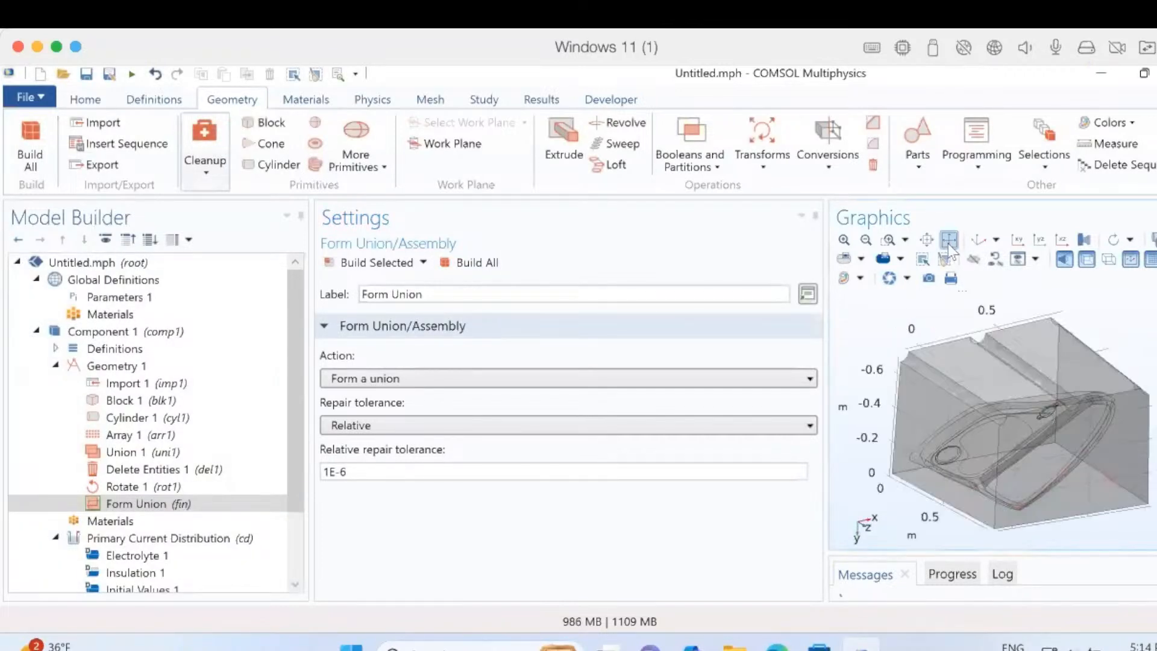
pyautogui.click(973, 240)
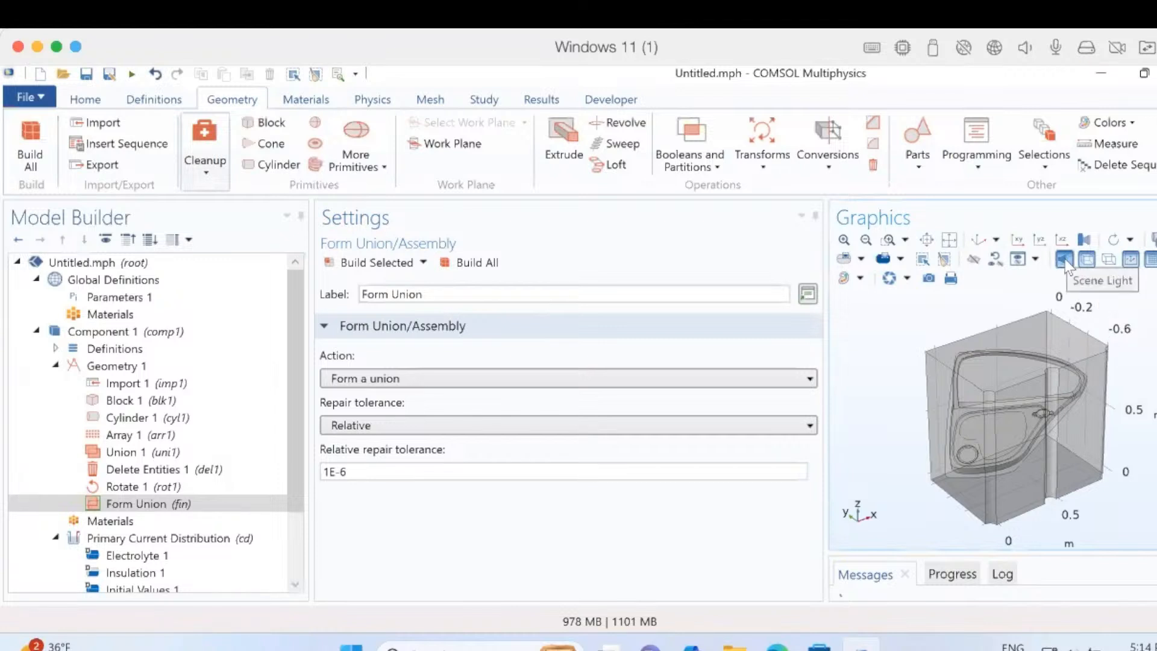
pyautogui.click(1087, 259)
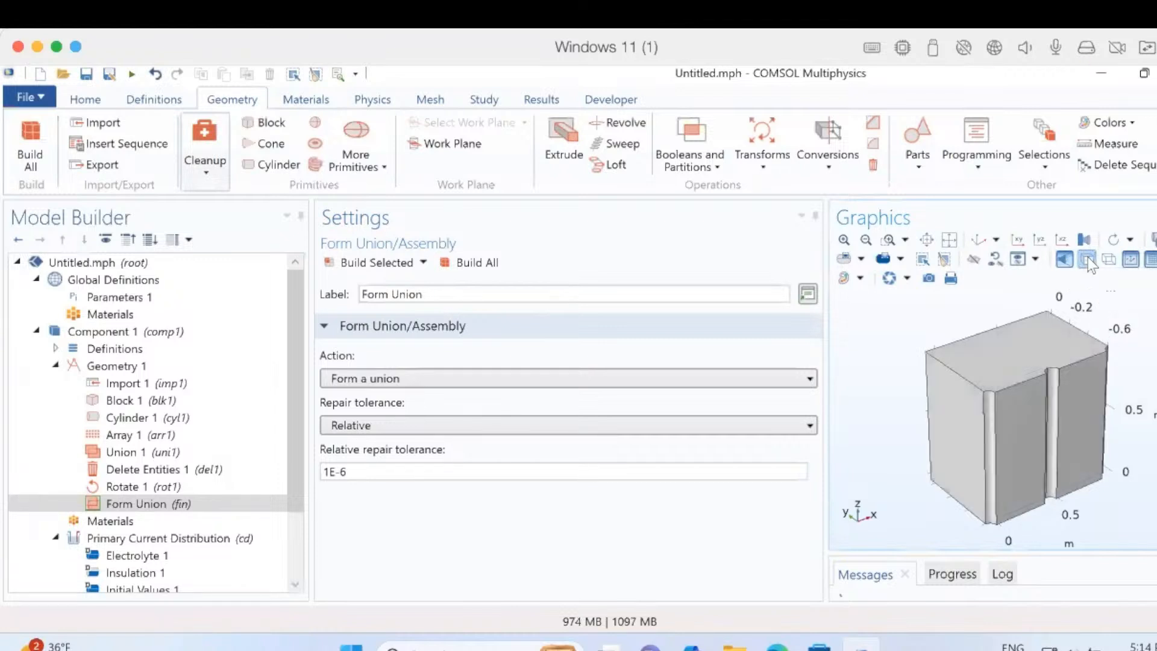
# Turn transparency back on in the 3D view and load the model parameters from a file into Parameters 1
pyautogui.click(1087, 259)
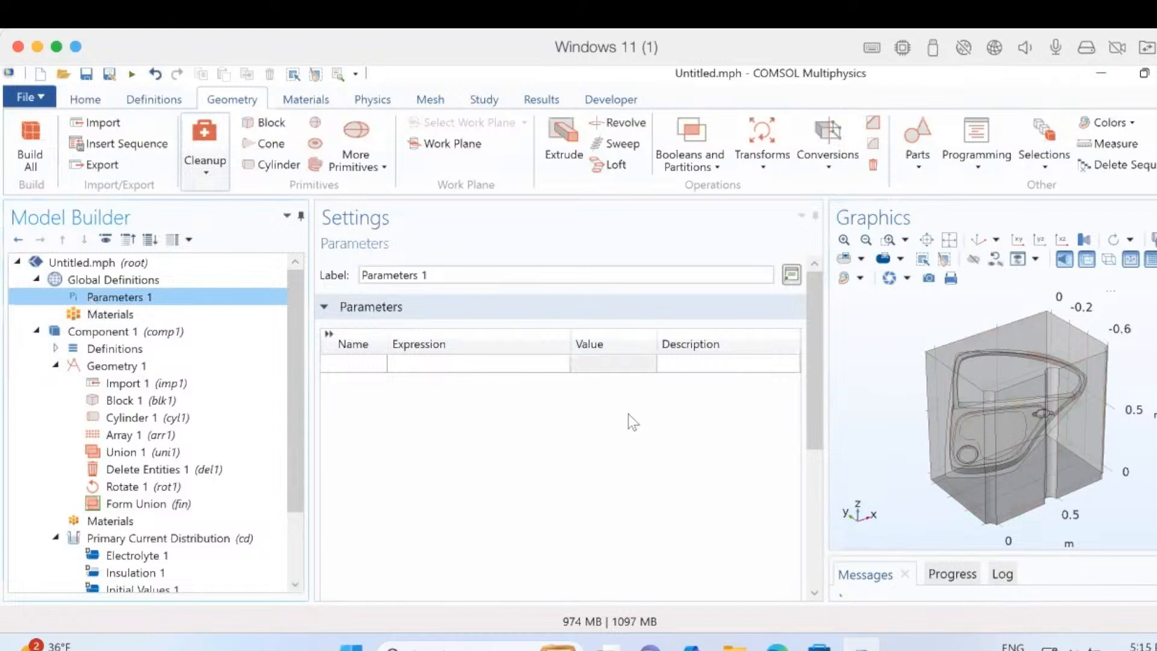
pyautogui.click(816, 534)
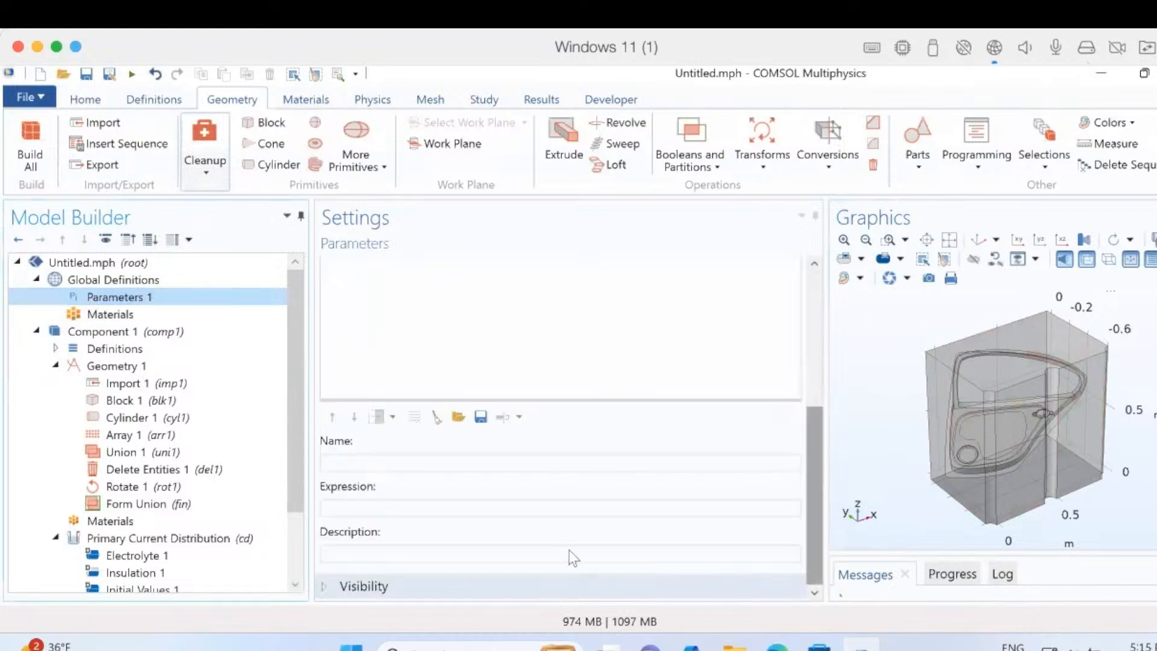
pyautogui.click(458, 417)
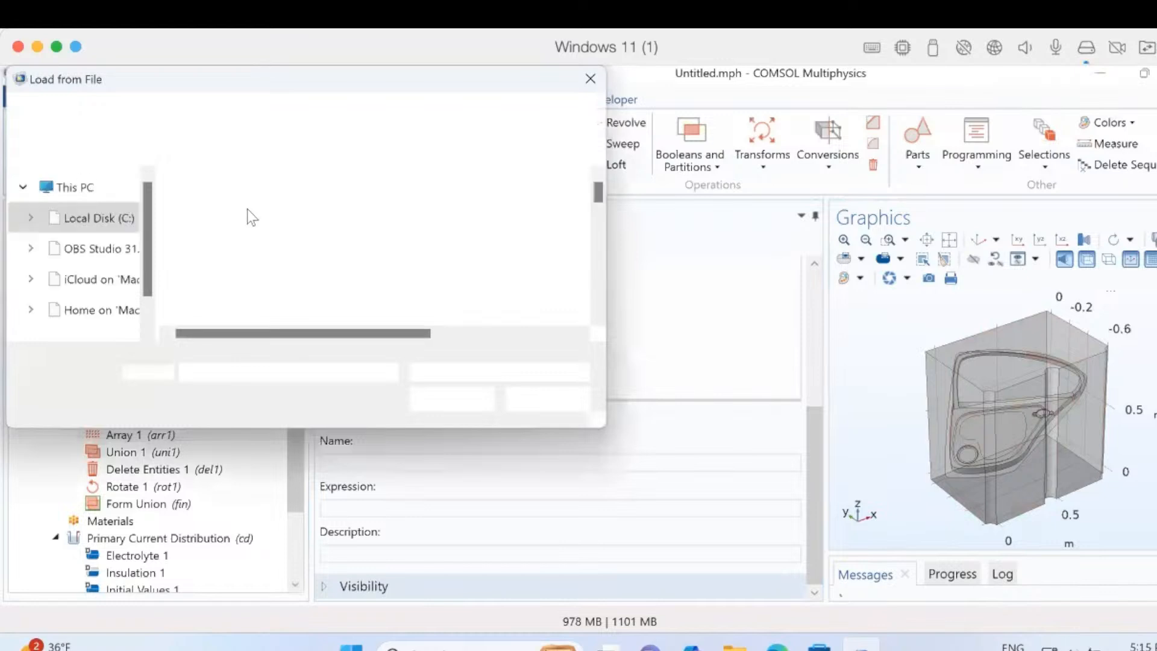
pyautogui.doubleClick(265, 237)
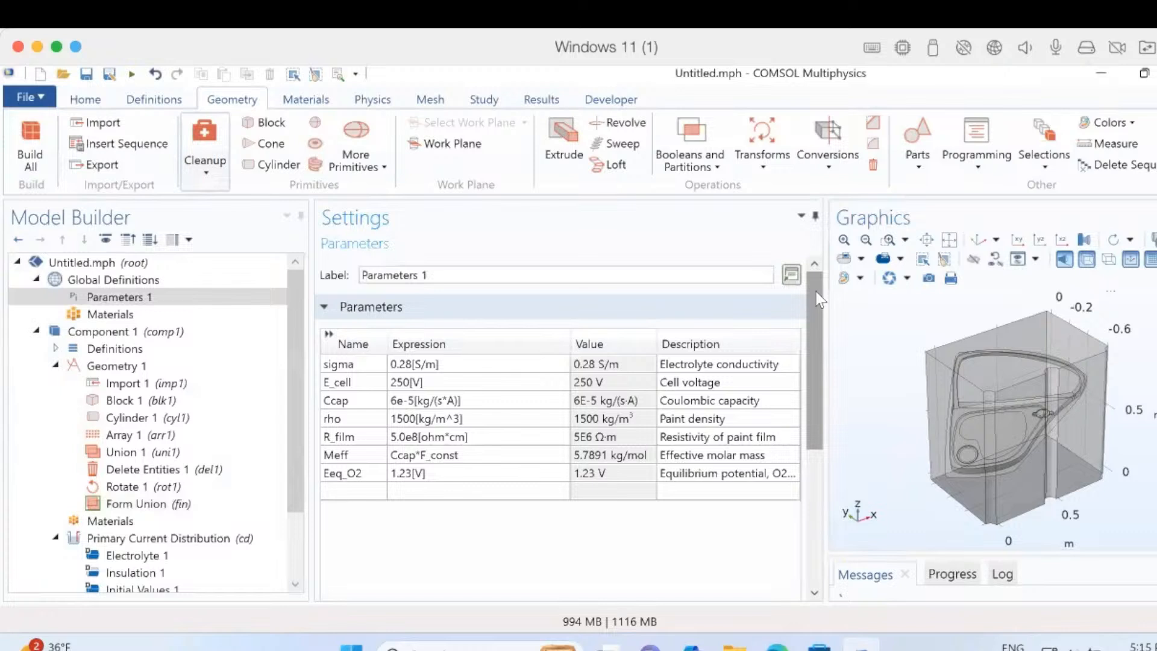
# Add an Explicit selection at the Boundary level containing boundaries 2, 33, 34 and 84
pyautogui.click(168, 99)
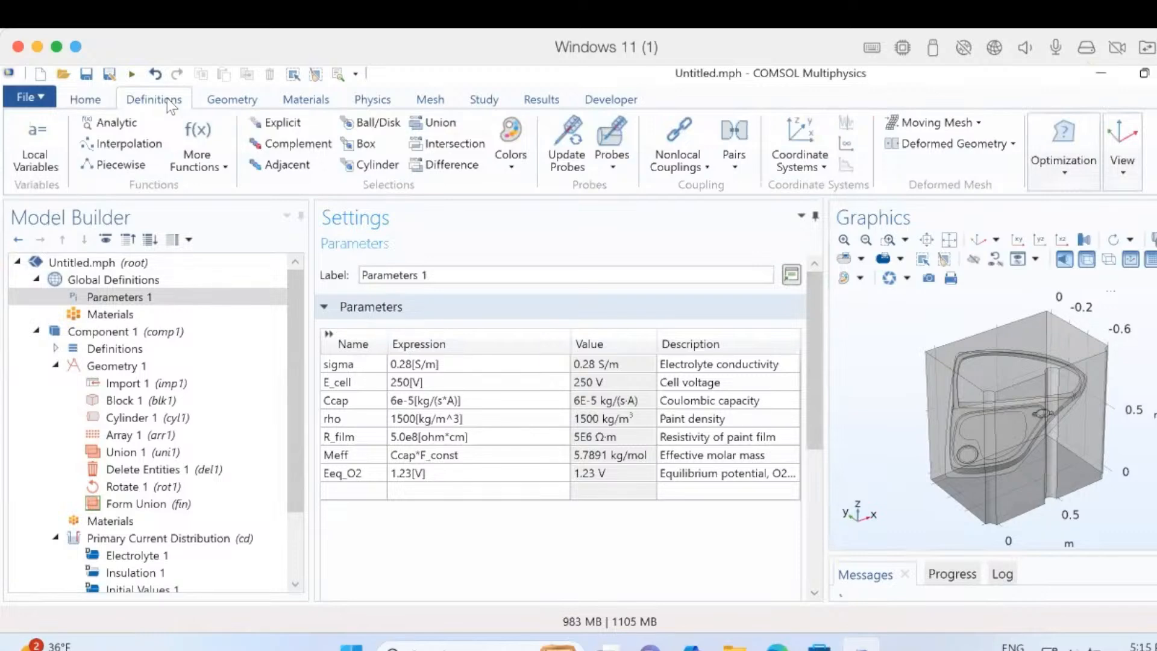
pyautogui.click(278, 123)
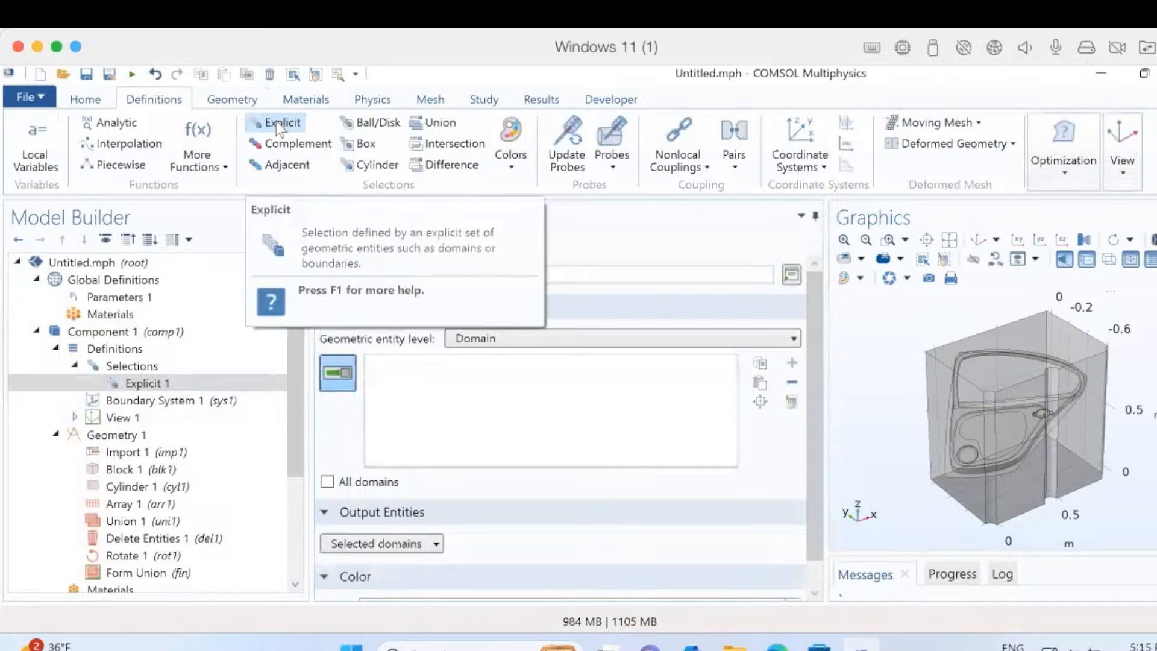
pyautogui.click(591, 342)
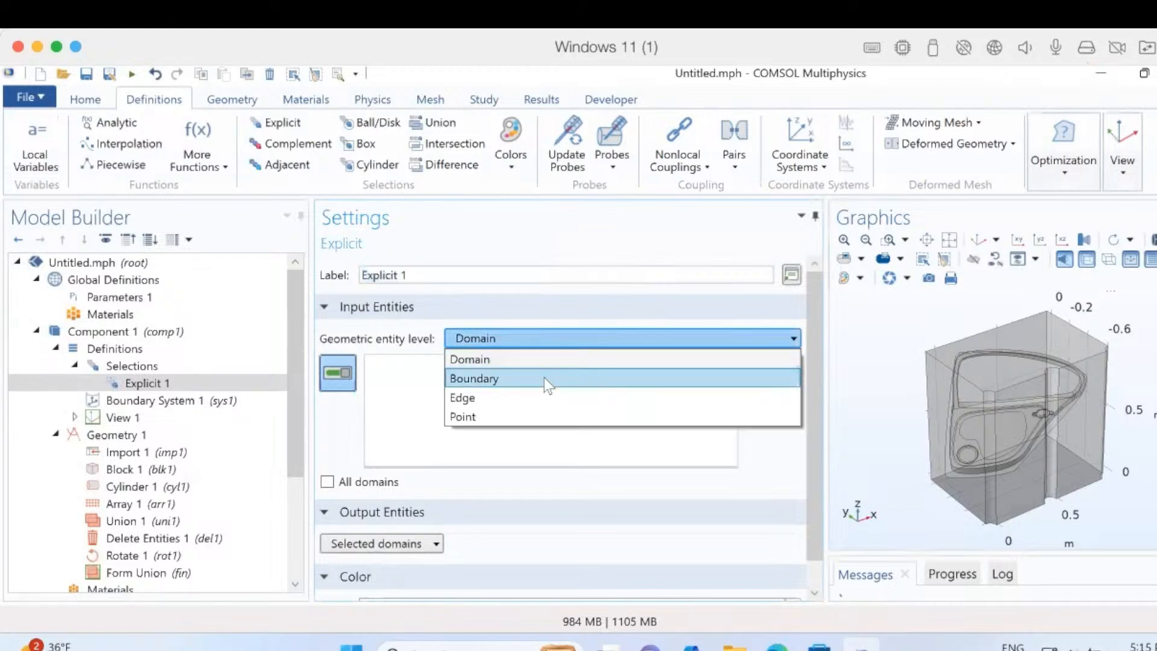
pyautogui.click(545, 379)
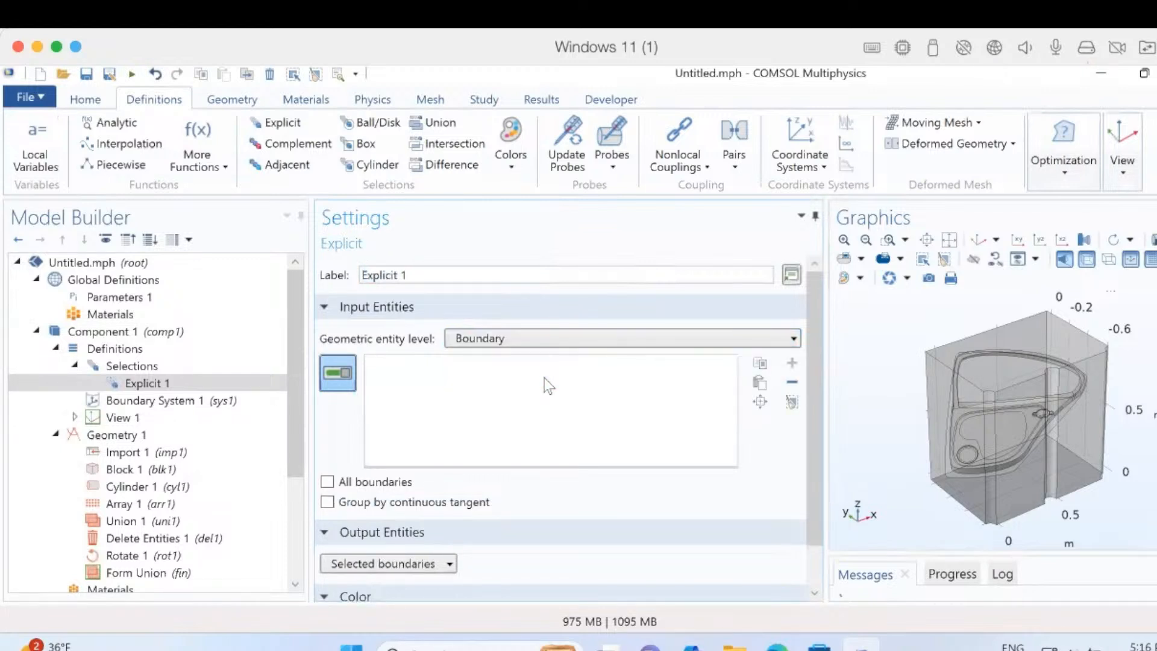
pyautogui.click(761, 385)
pyautogui.write('2')
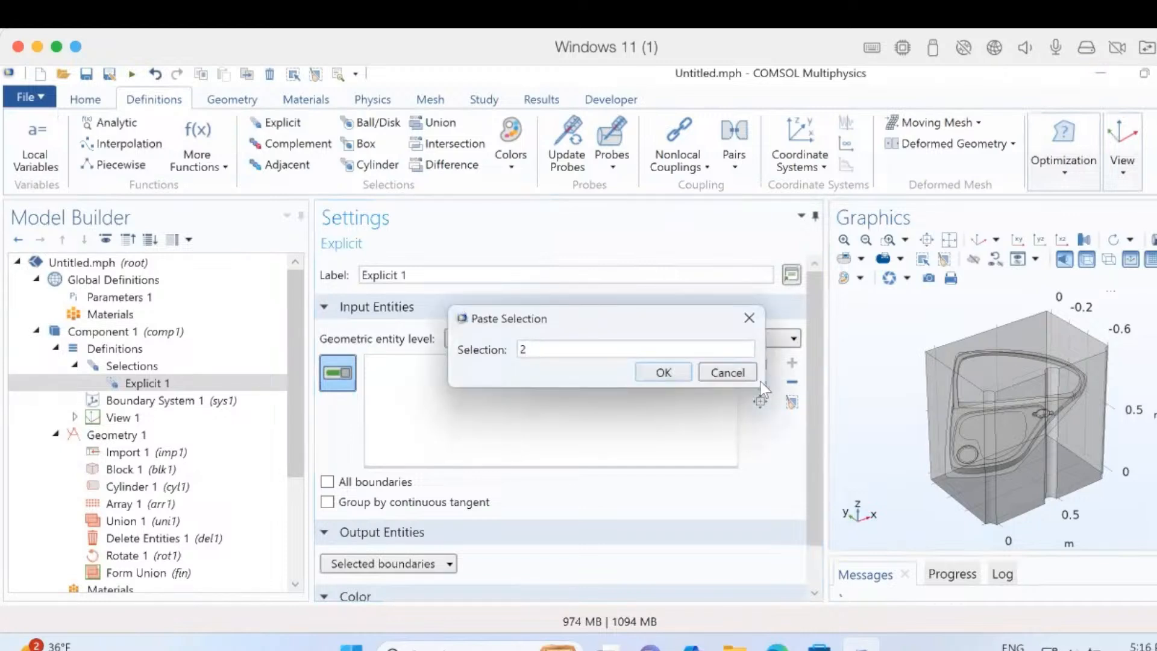
pyautogui.write(',33,34,84')
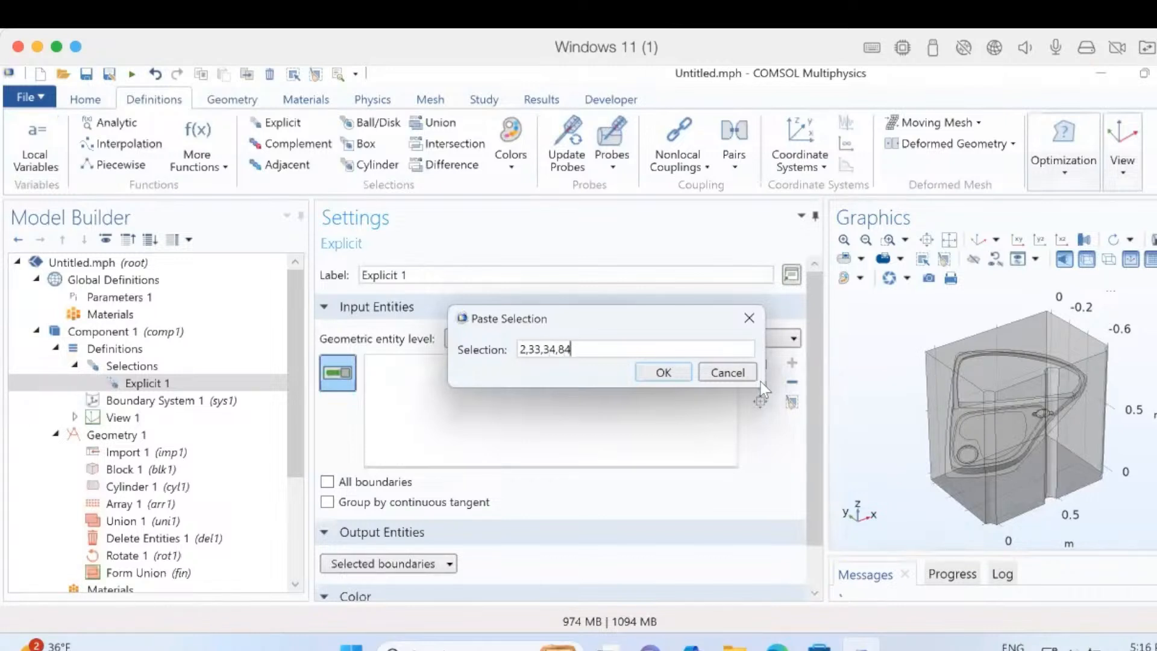
pyautogui.click(655, 370)
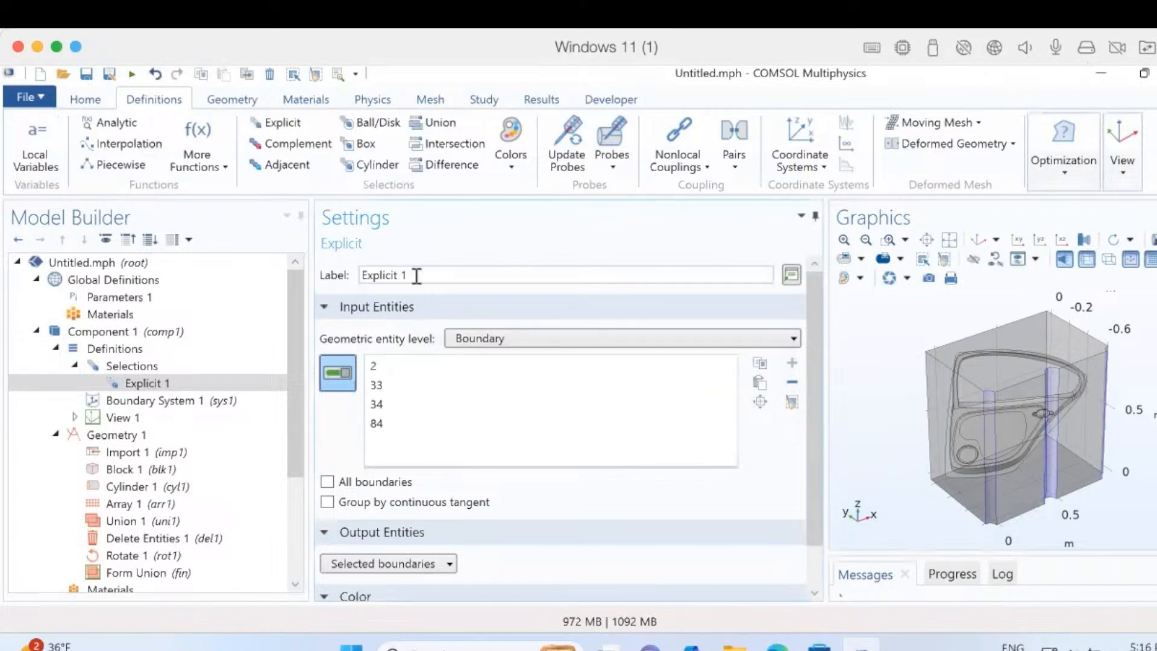
# Label the new Explicit selection "Anodes"
pyautogui.tripleClick(362, 276)
pyautogui.write('Anodes')
pyautogui.click(177, 389)
# Add a second Explicit selection and set its geometric entity level to Boundary
pyautogui.click(281, 122)
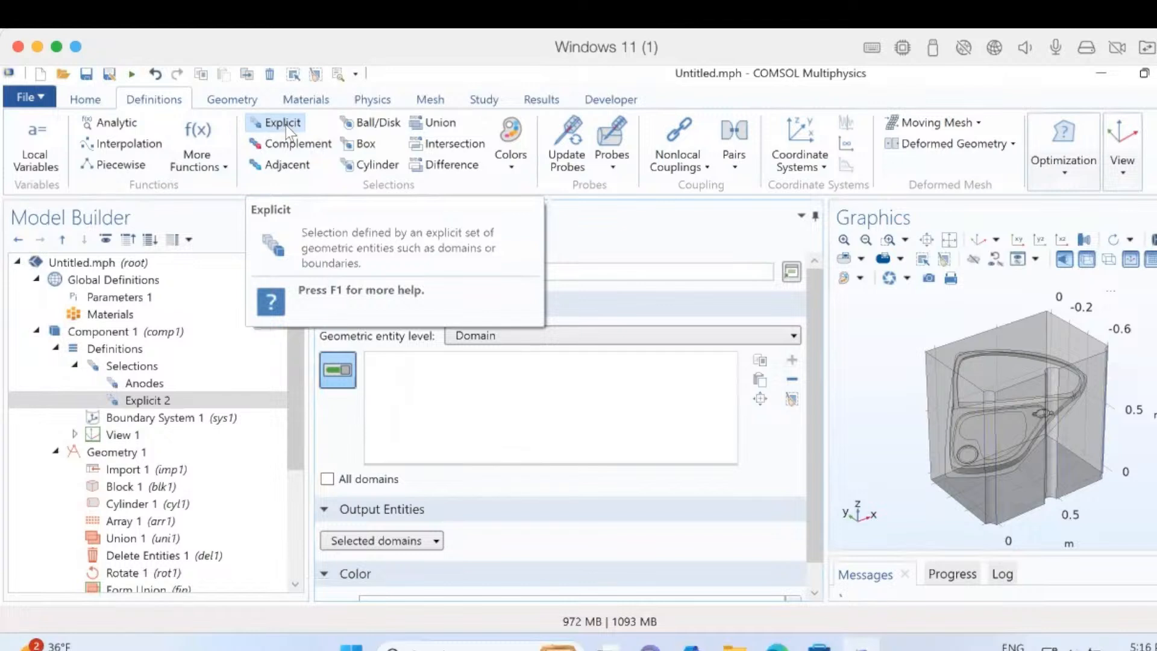
pyautogui.click(188, 383)
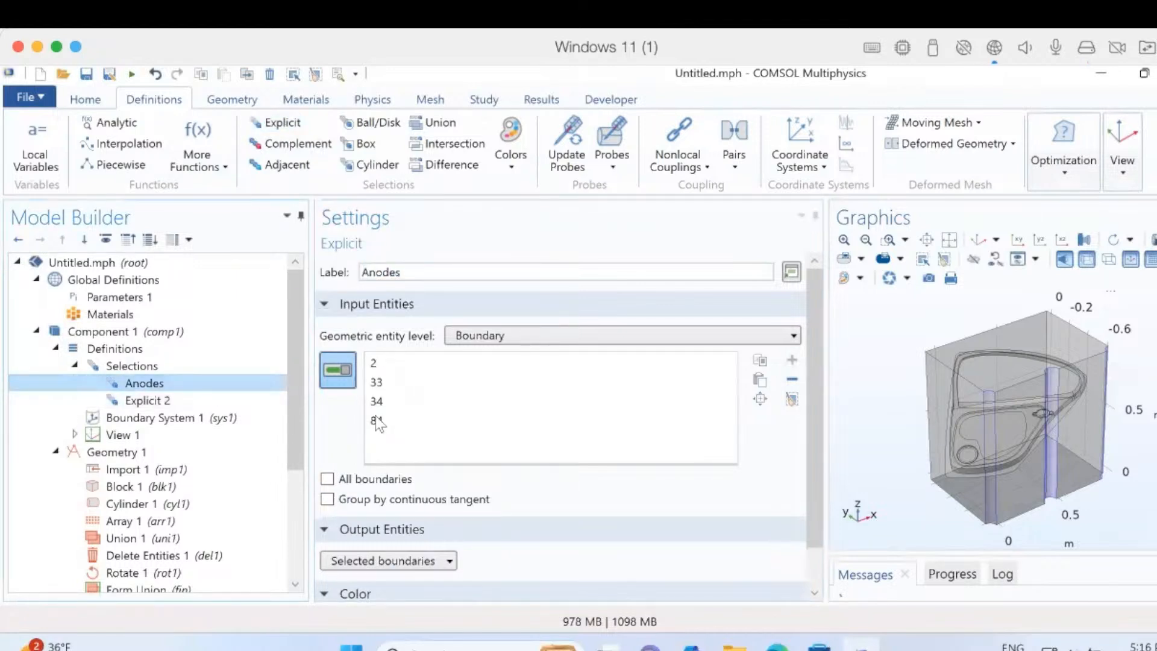
pyautogui.click(159, 400)
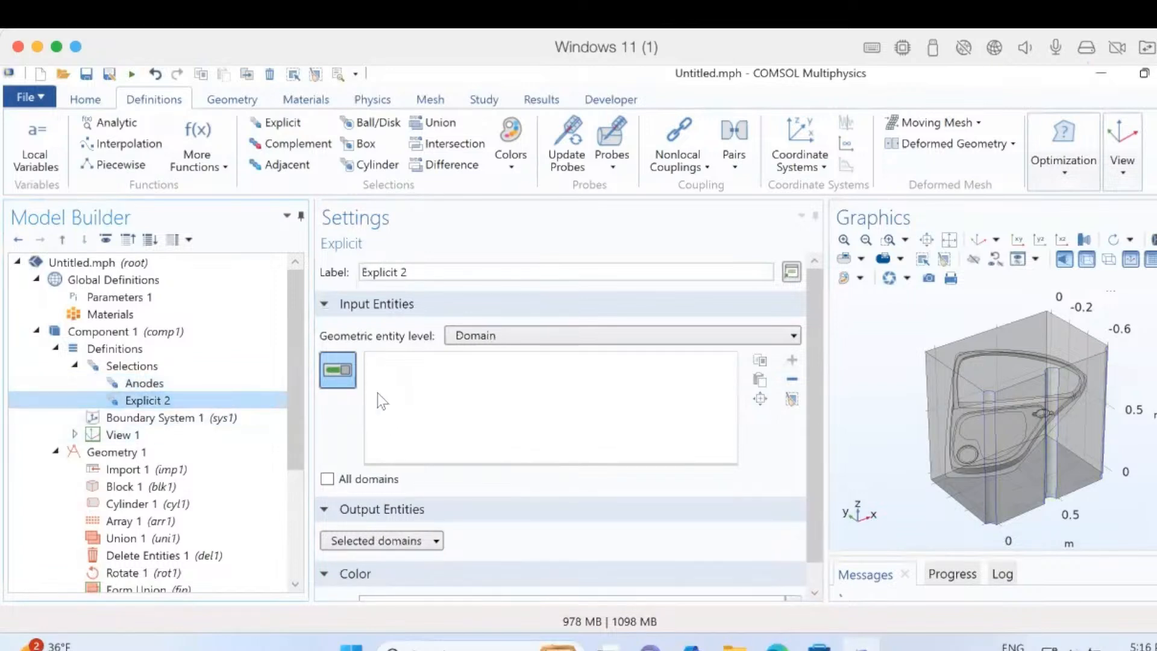
pyautogui.click(765, 382)
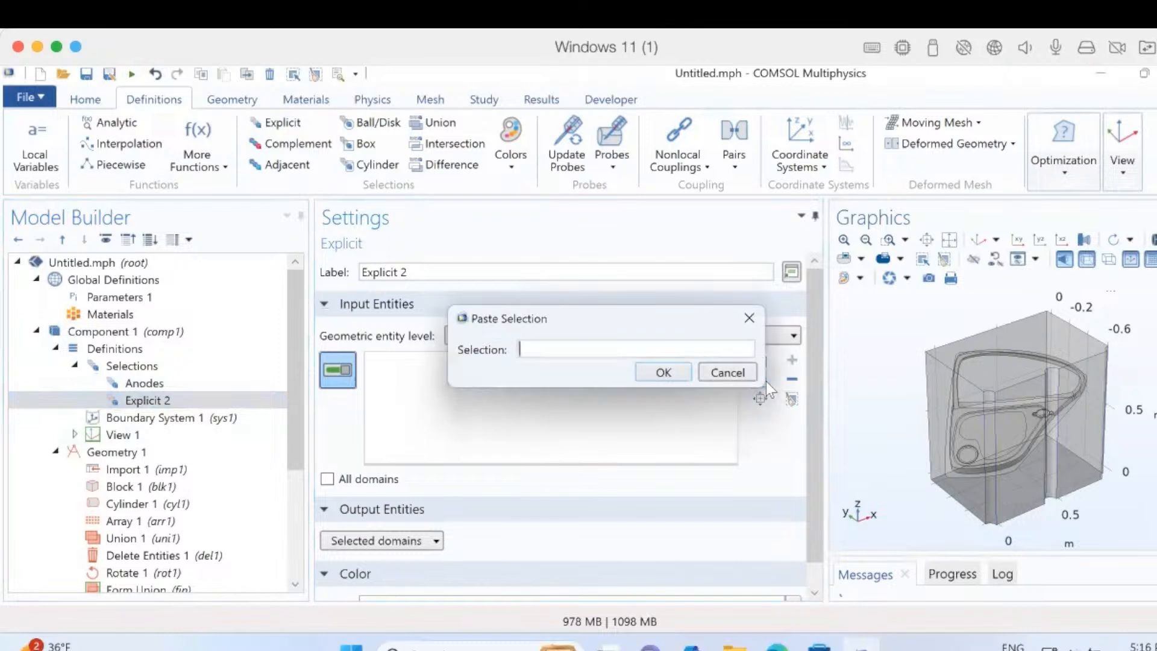
pyautogui.click(749, 318)
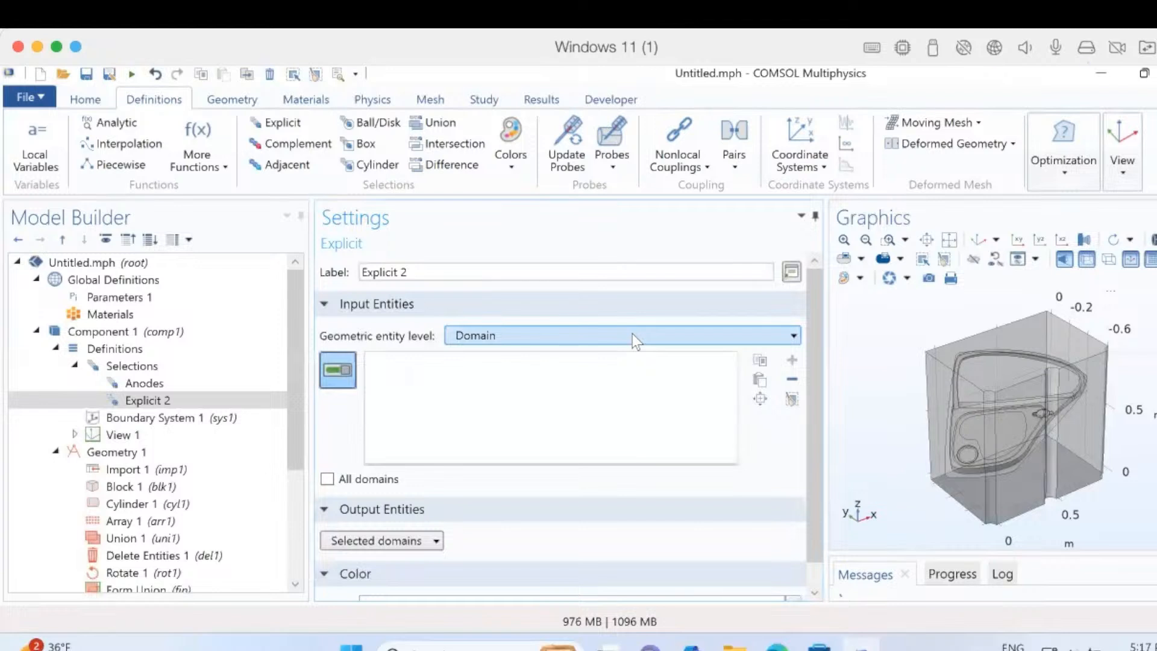
pyautogui.click(632, 333)
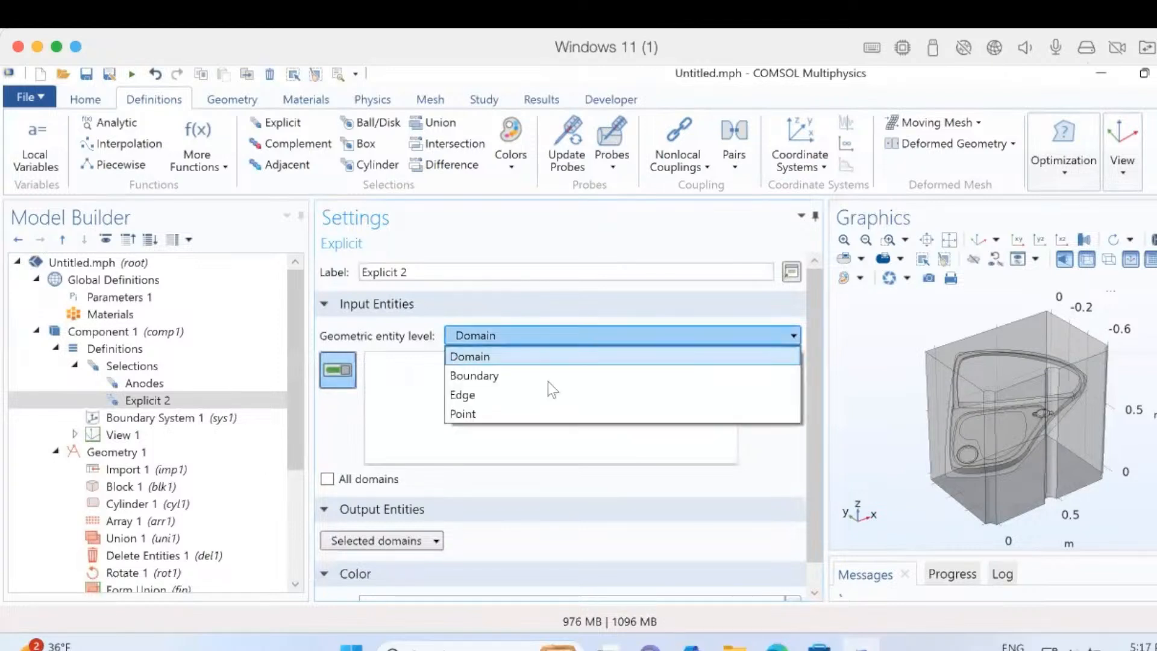
pyautogui.click(533, 376)
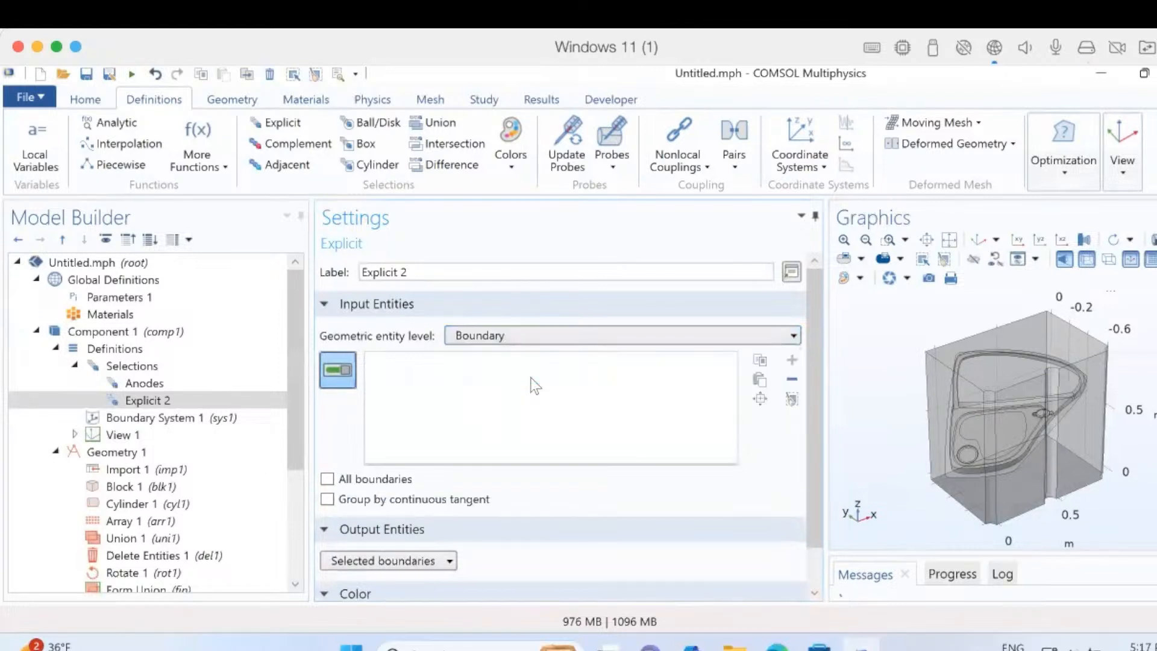
# Fill the second Explicit selection with boundaries 7-26, 29-32, 36-39, 41-77 and 79-83
pyautogui.click(760, 379)
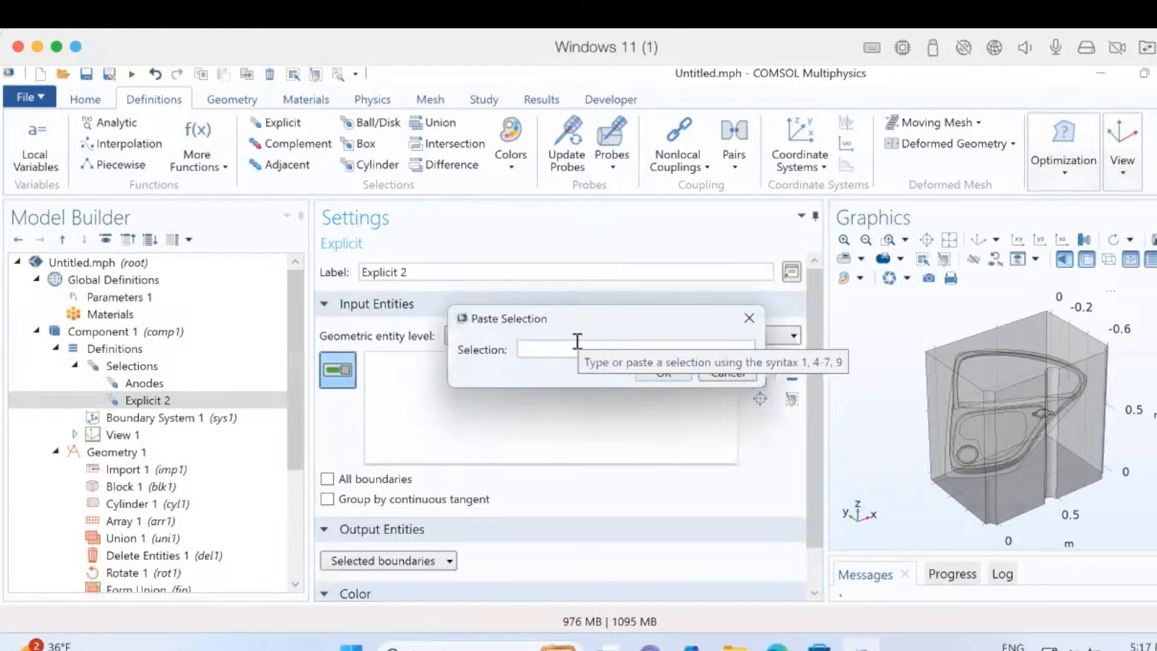
pyautogui.write('7-')
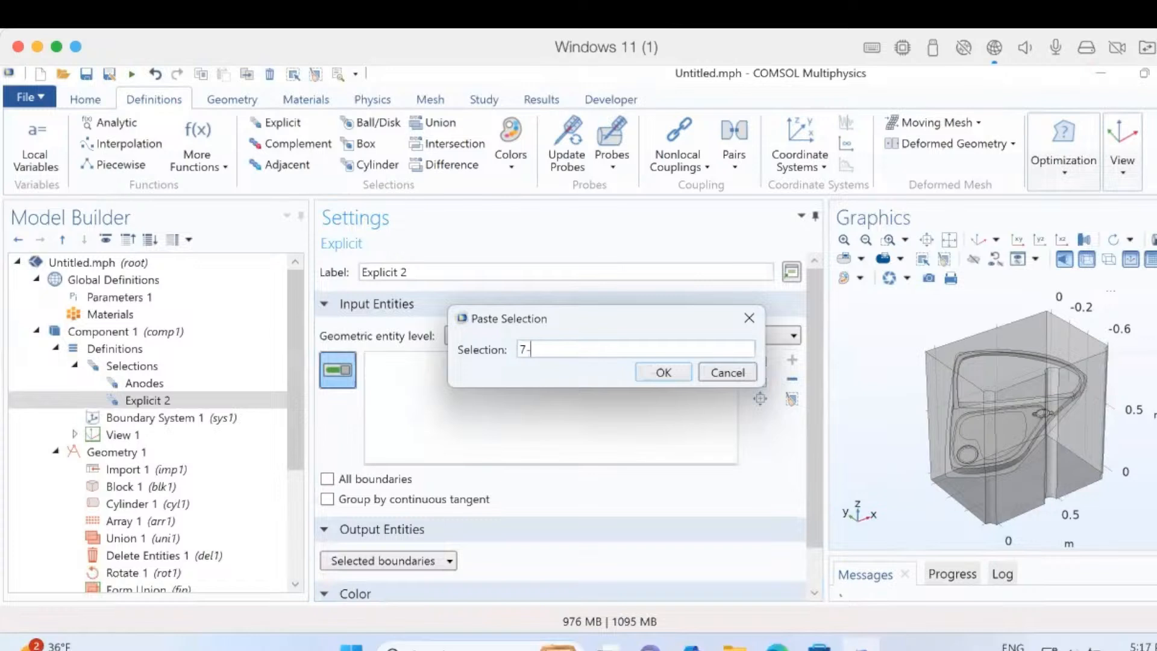
pyautogui.write('26,29-32,36-39,41')
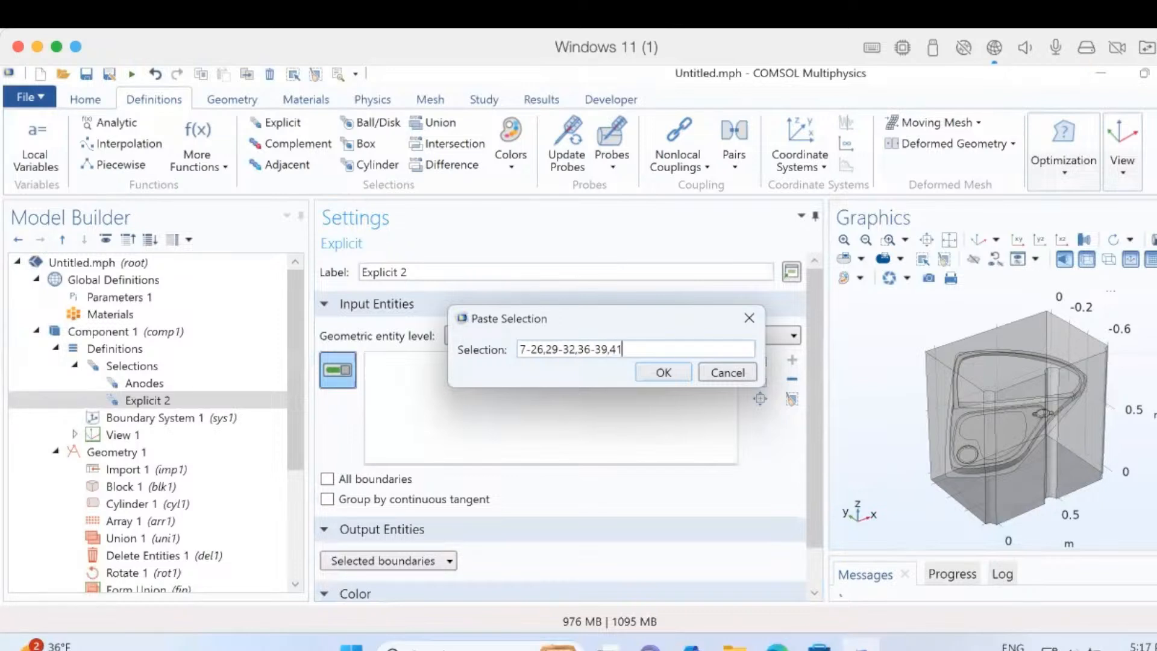
pyautogui.write('-77 and 70')
pyautogui.press('BackSpace')
pyautogui.write('9-83')
pyautogui.click(678, 376)
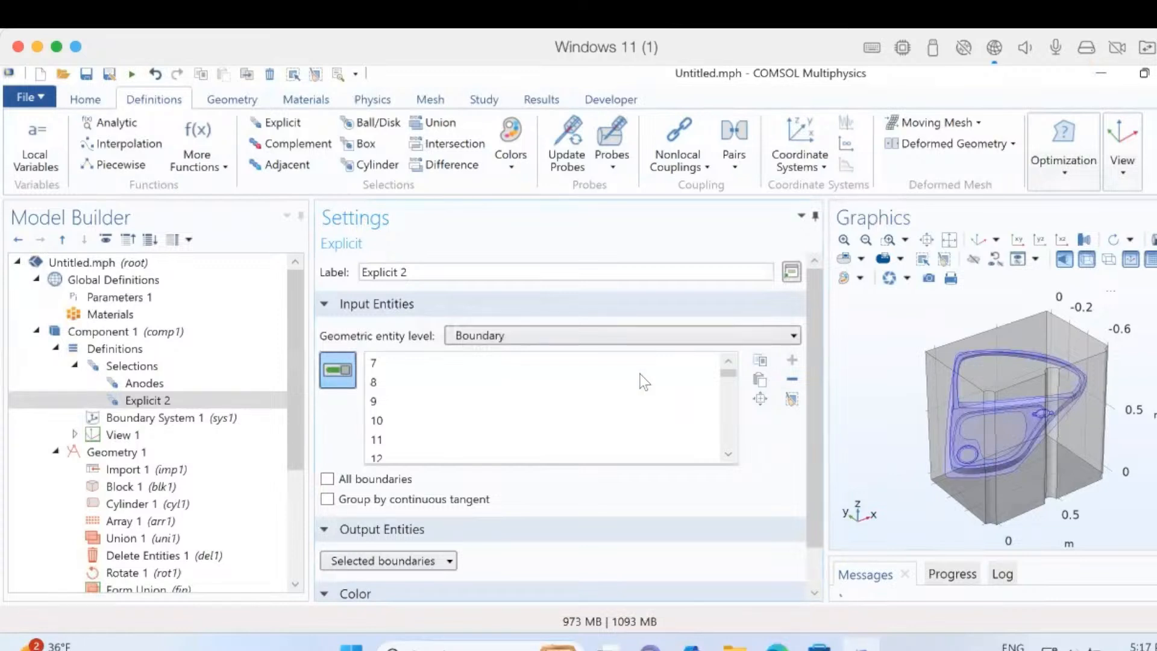
# Label the second Explicit selection "cathode"
pyautogui.click(416, 271)
pyautogui.hotkey('ctrl', 'a')
pyautogui.click(416, 271)
pyautogui.hotkey('ctrl', 'a')
pyautogui.write('cathode')
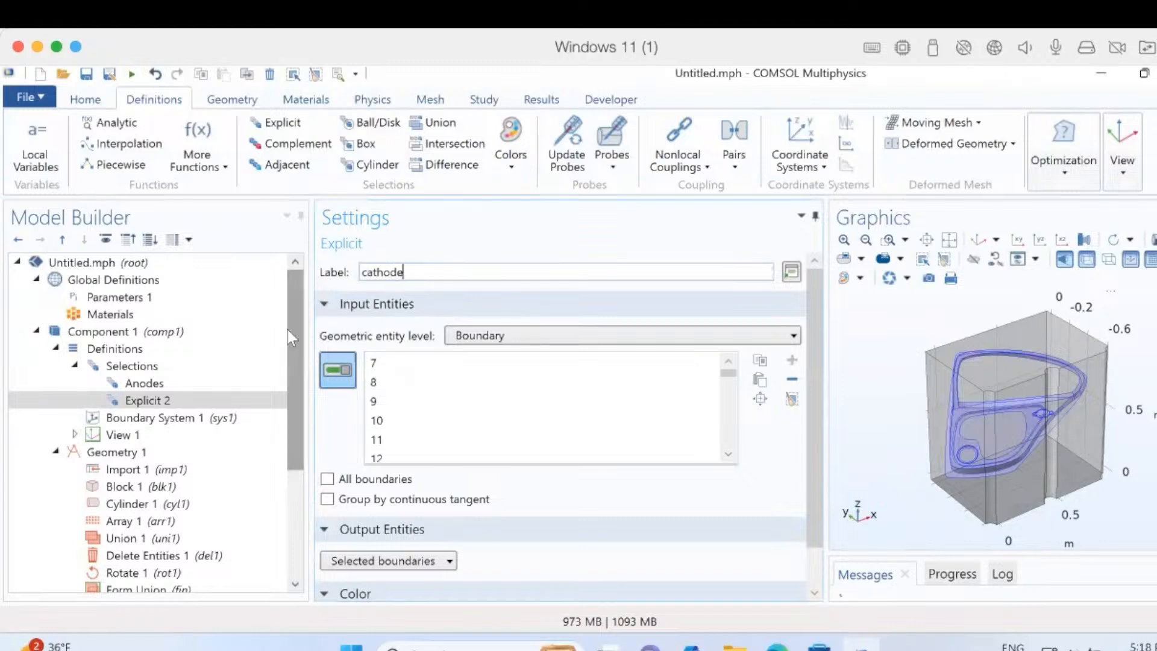
# Compare which boundaries the Anodes and cathode selections highlight on the geometry, viewing the block from other angles
pyautogui.click(159, 381)
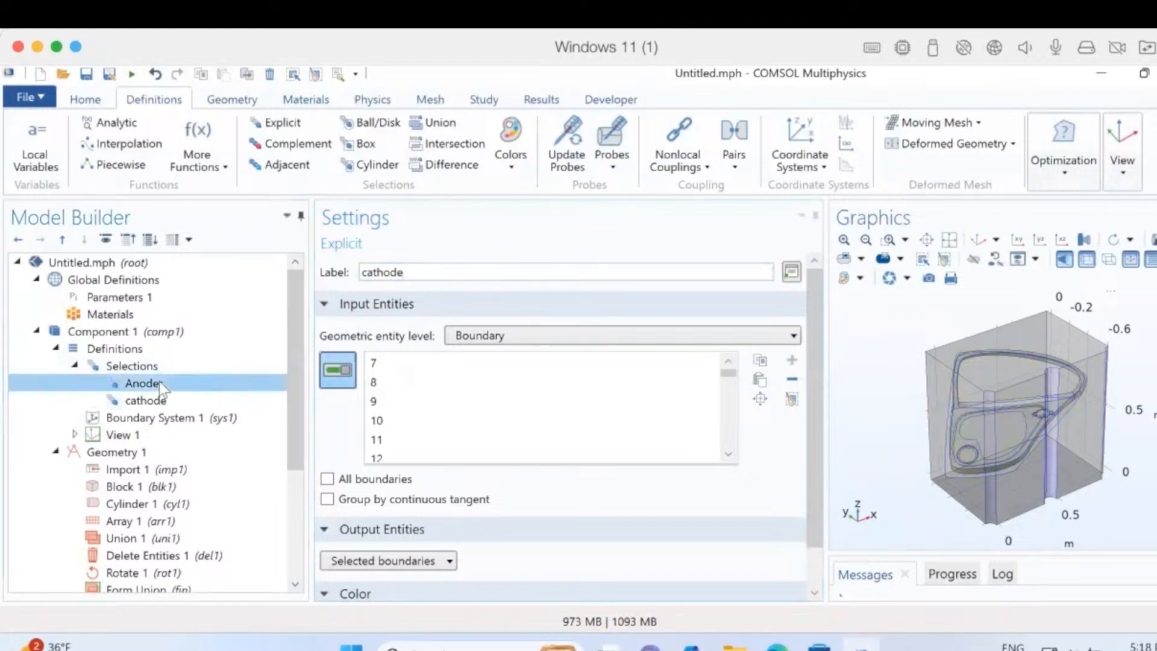
pyautogui.click(159, 400)
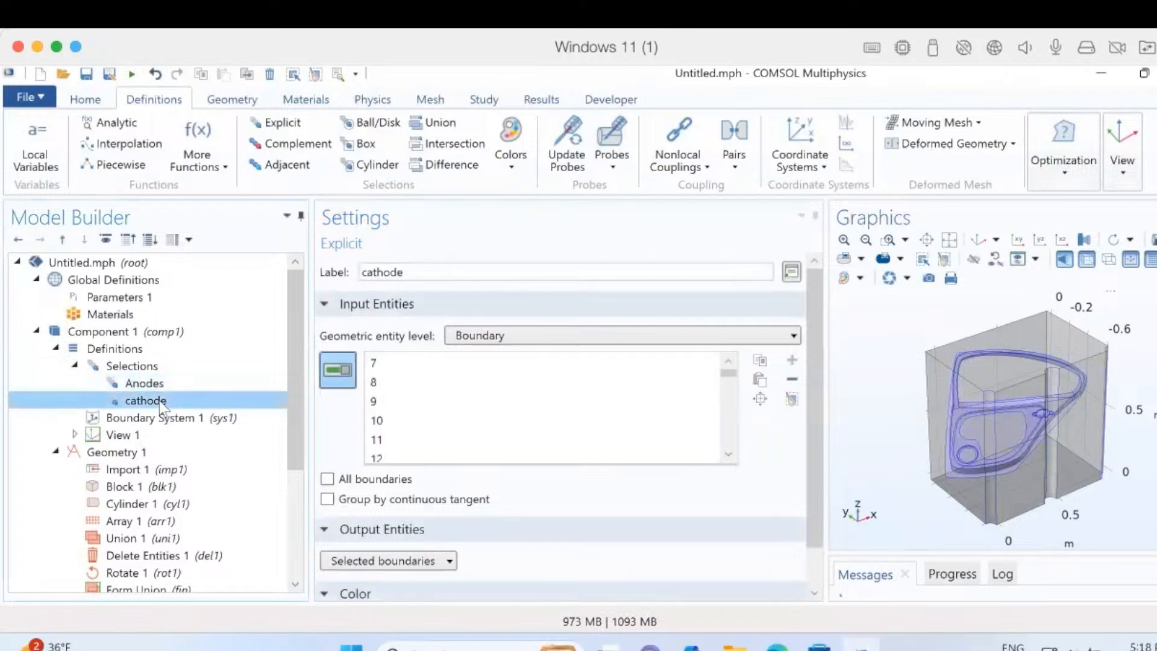
pyautogui.click(153, 384)
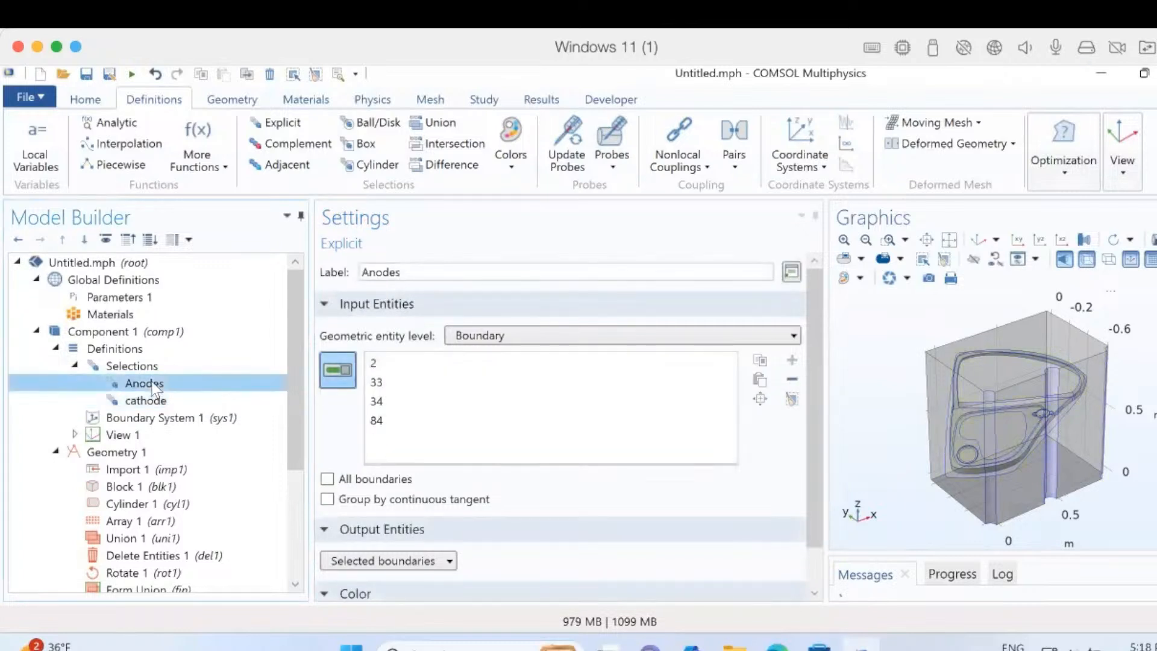
pyautogui.click(159, 400)
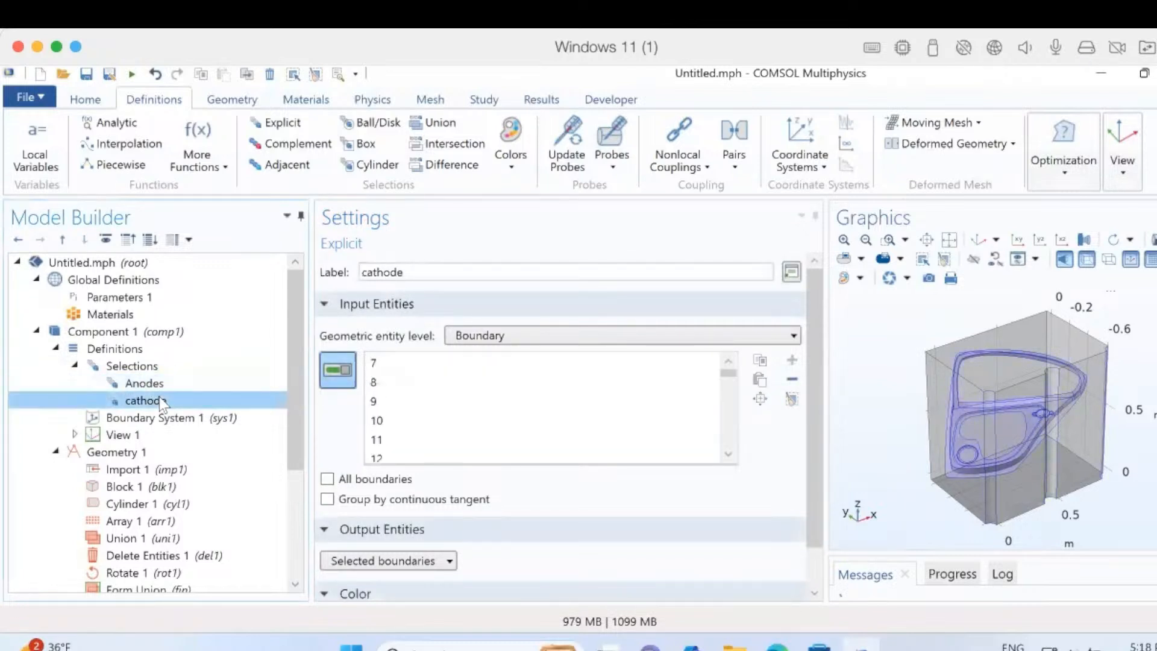
pyautogui.click(149, 385)
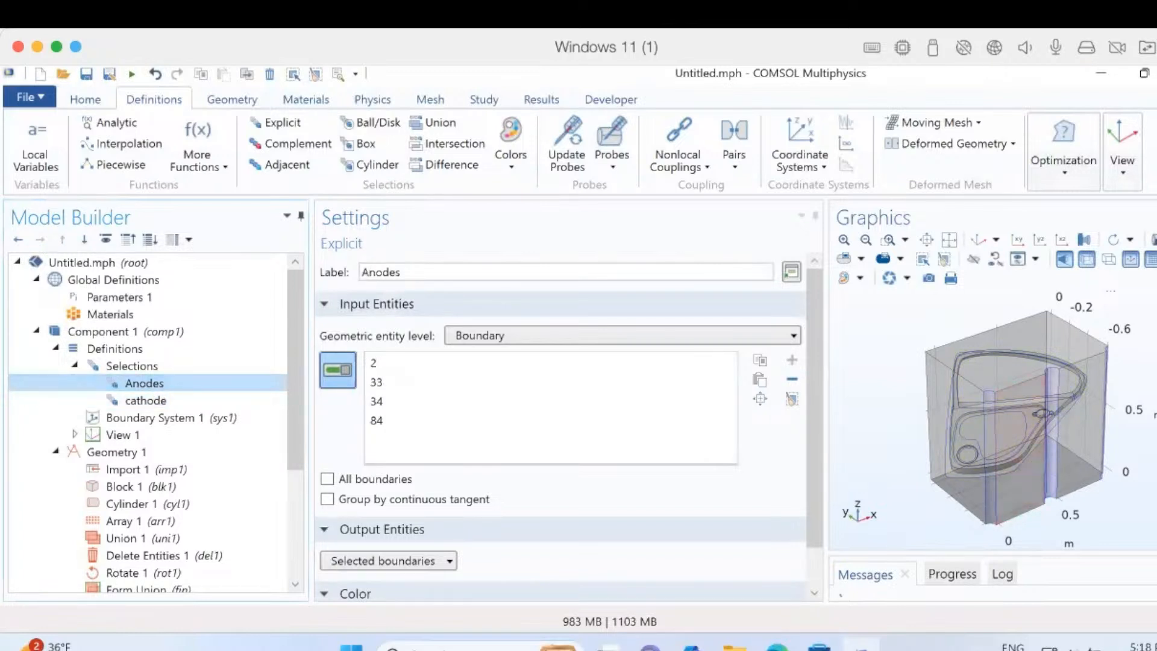
pyautogui.moveTo(1044, 472); pyautogui.dragTo(973, 516)
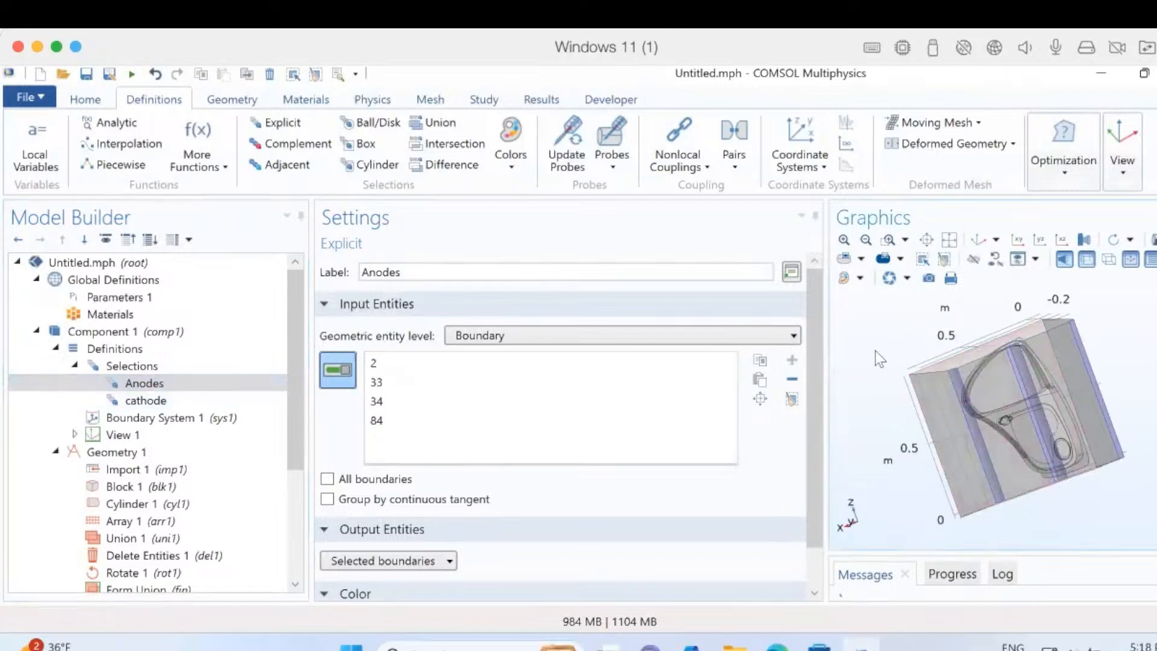
pyautogui.moveTo(854, 322); pyautogui.dragTo(866, 395)
pyautogui.moveTo(866, 396); pyautogui.dragTo(874, 434)
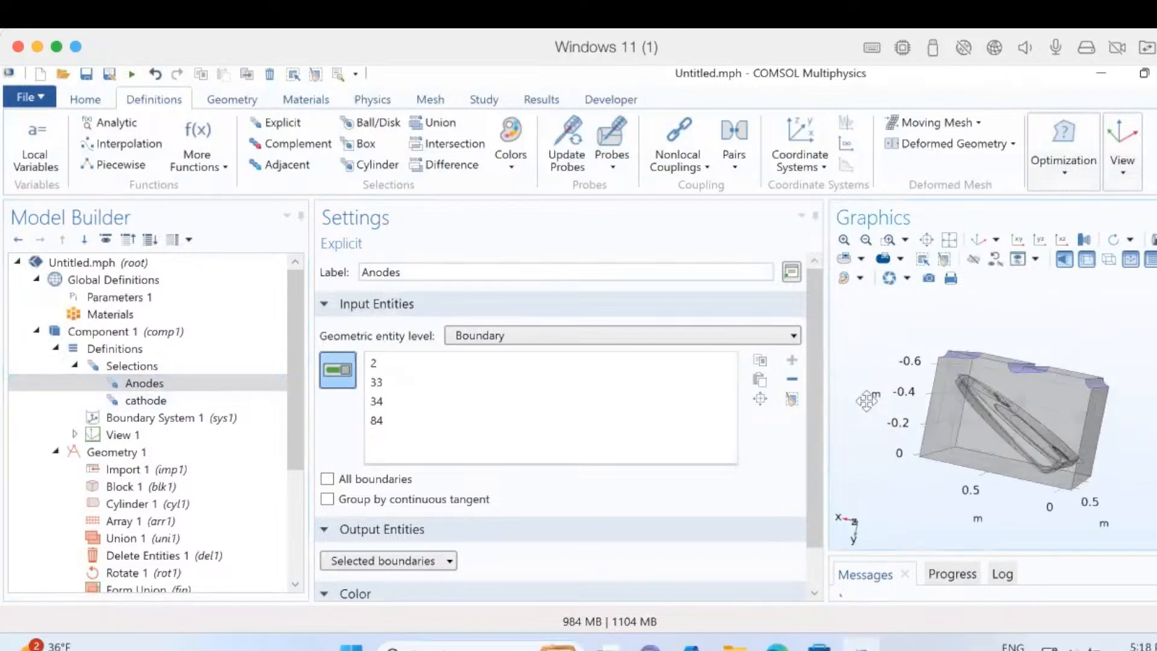
pyautogui.click(171, 402)
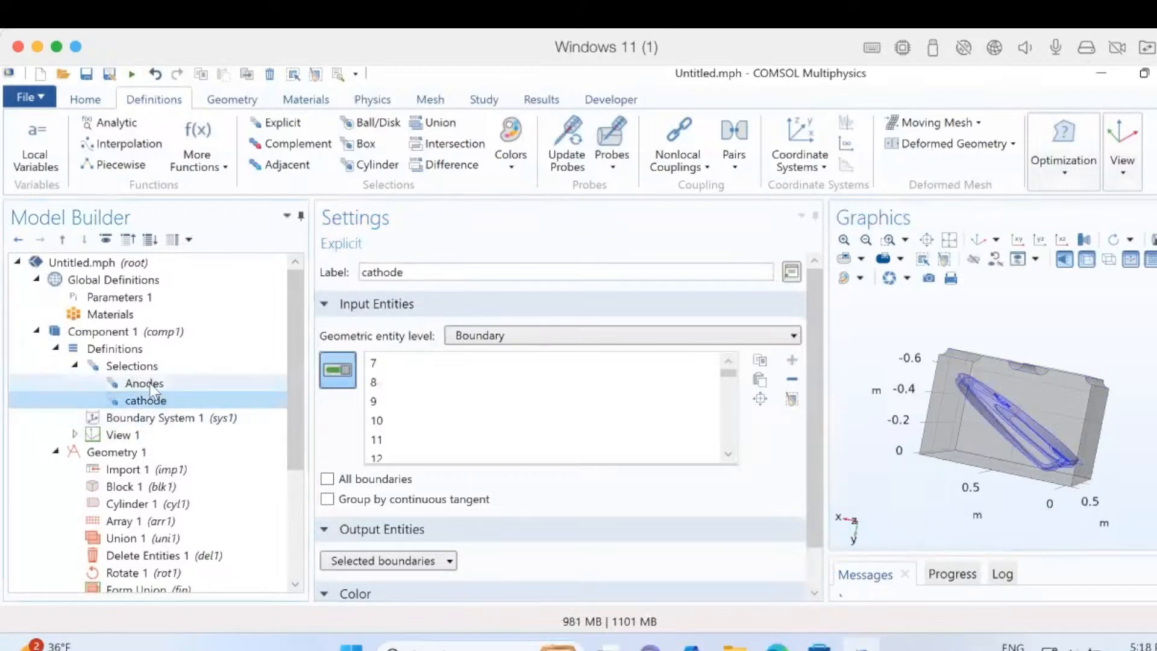
pyautogui.click(148, 384)
pyautogui.click(149, 403)
pyautogui.click(139, 384)
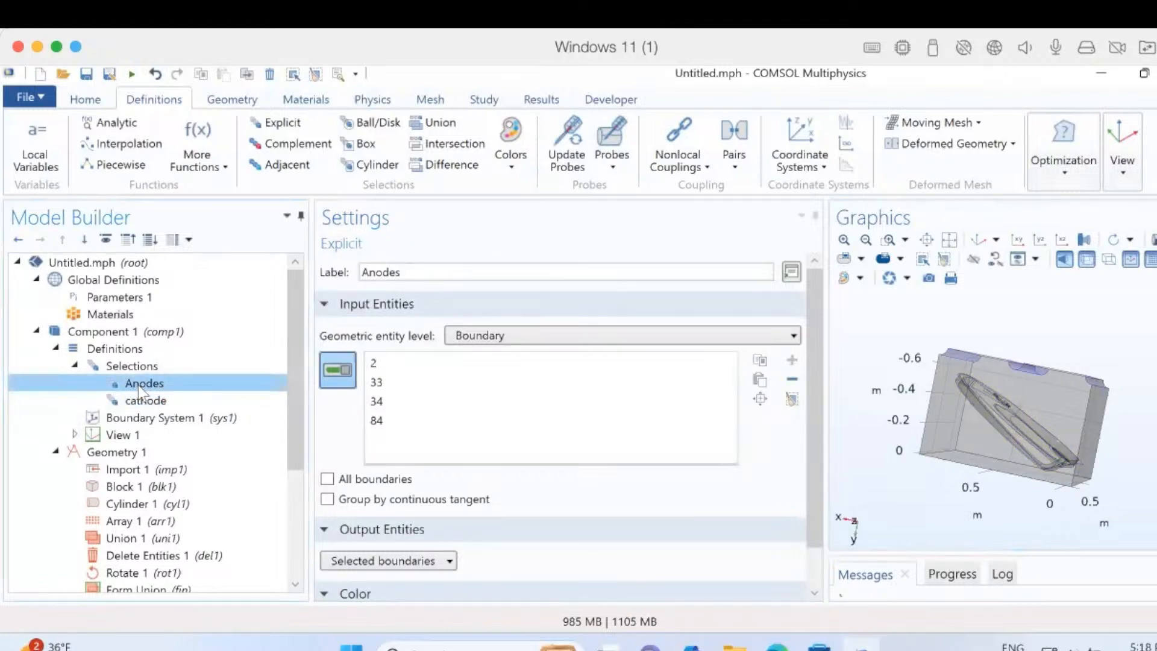
# Review the domain selection and current distribution type of the Primary Current Distribution interface
pyautogui.click(291, 530)
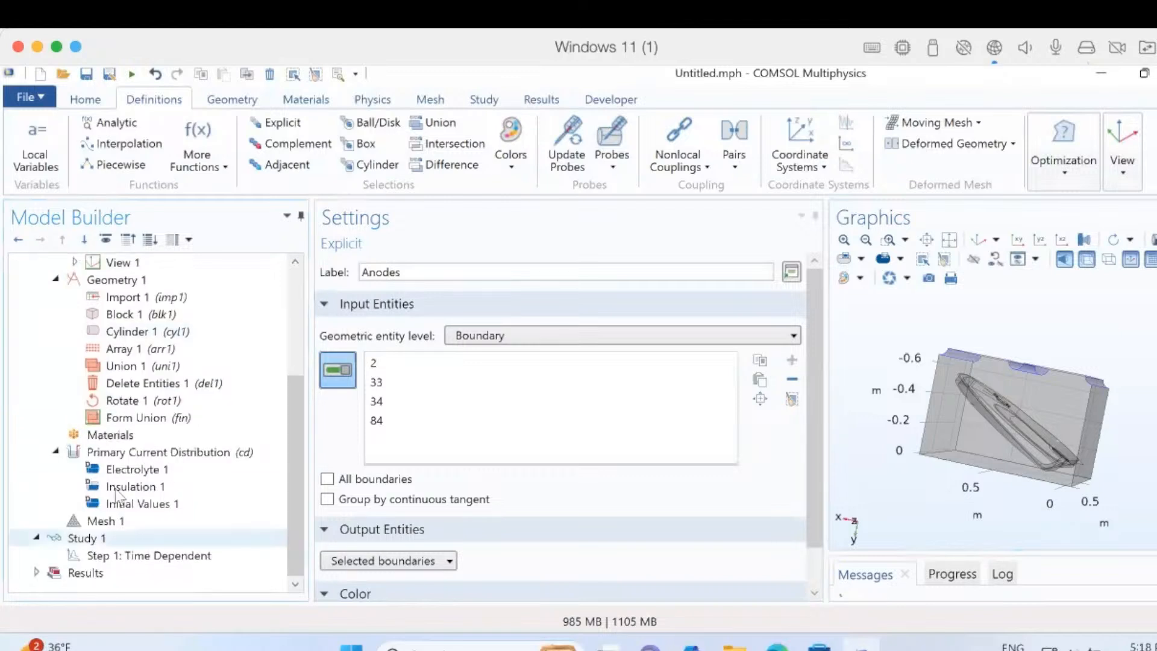
pyautogui.click(151, 453)
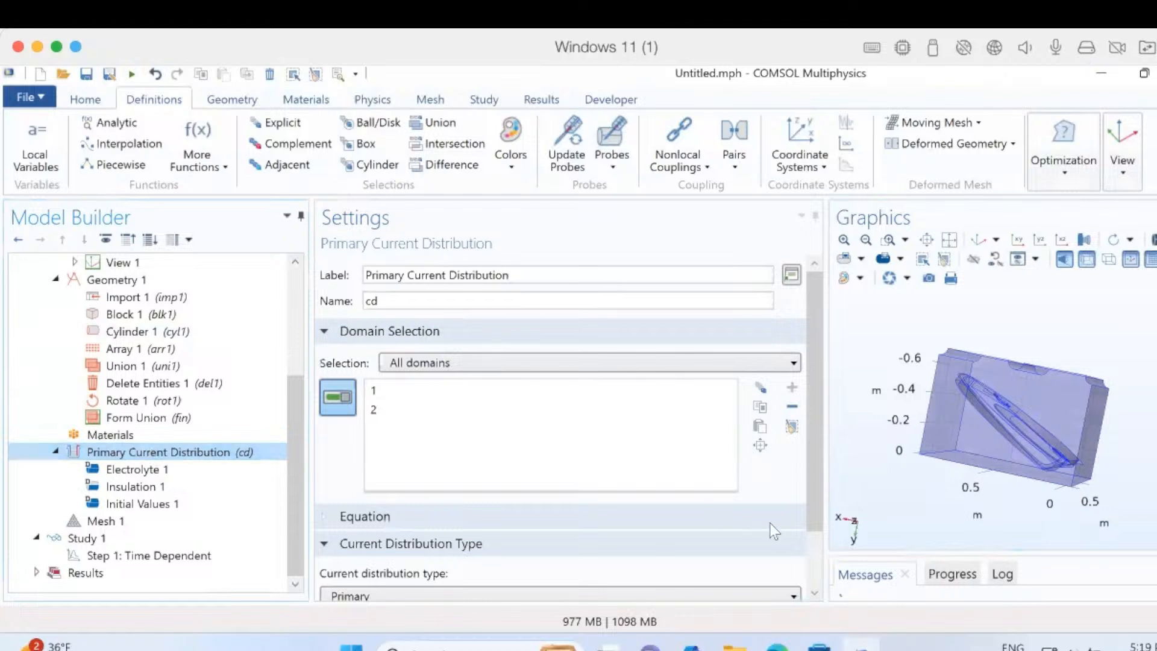
pyautogui.scroll(-2, 810, 549)
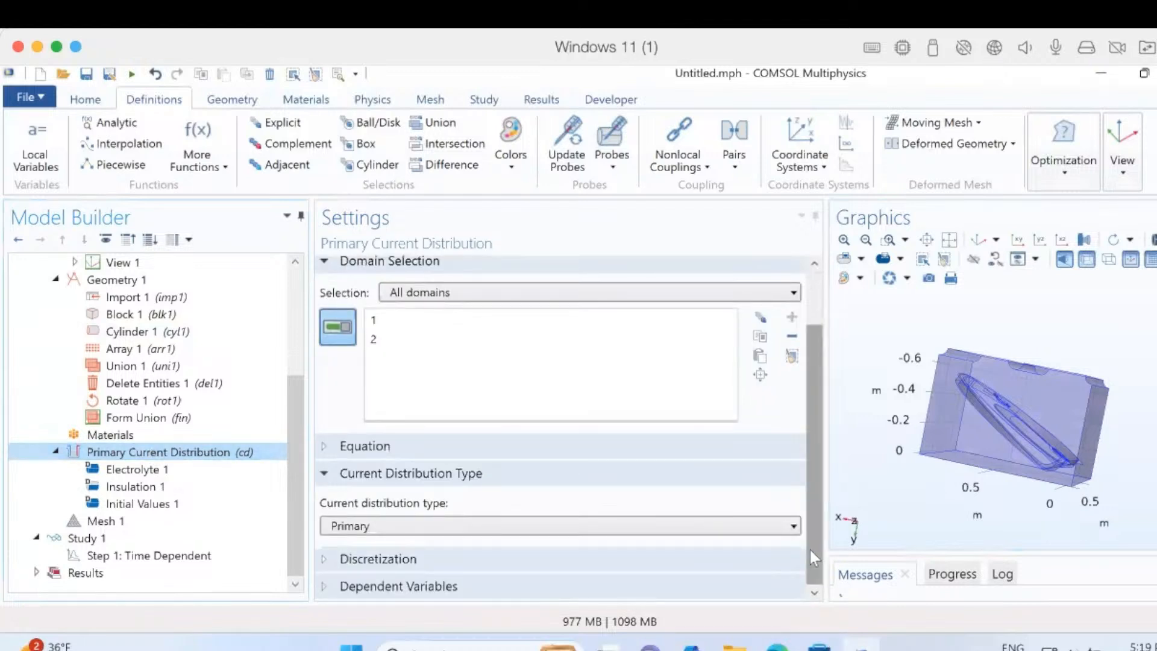
# Set the electrolyte conductivity of the Electrolyte node to User defined with the value sigma
pyautogui.click(166, 473)
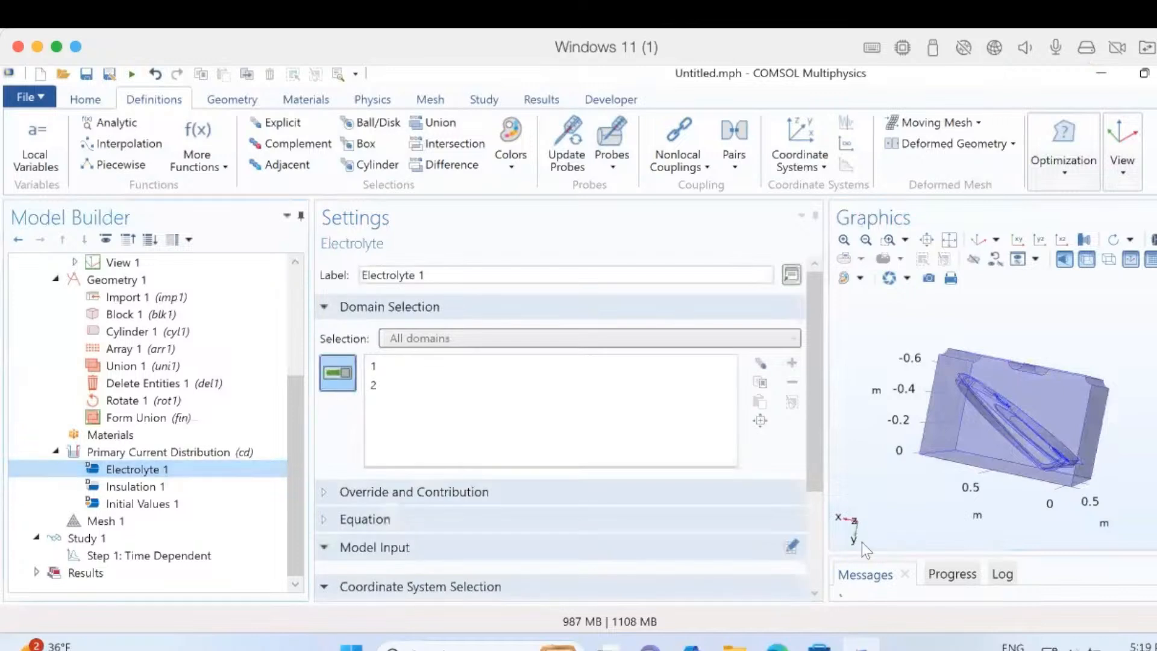
pyautogui.scroll(-4, 820, 557)
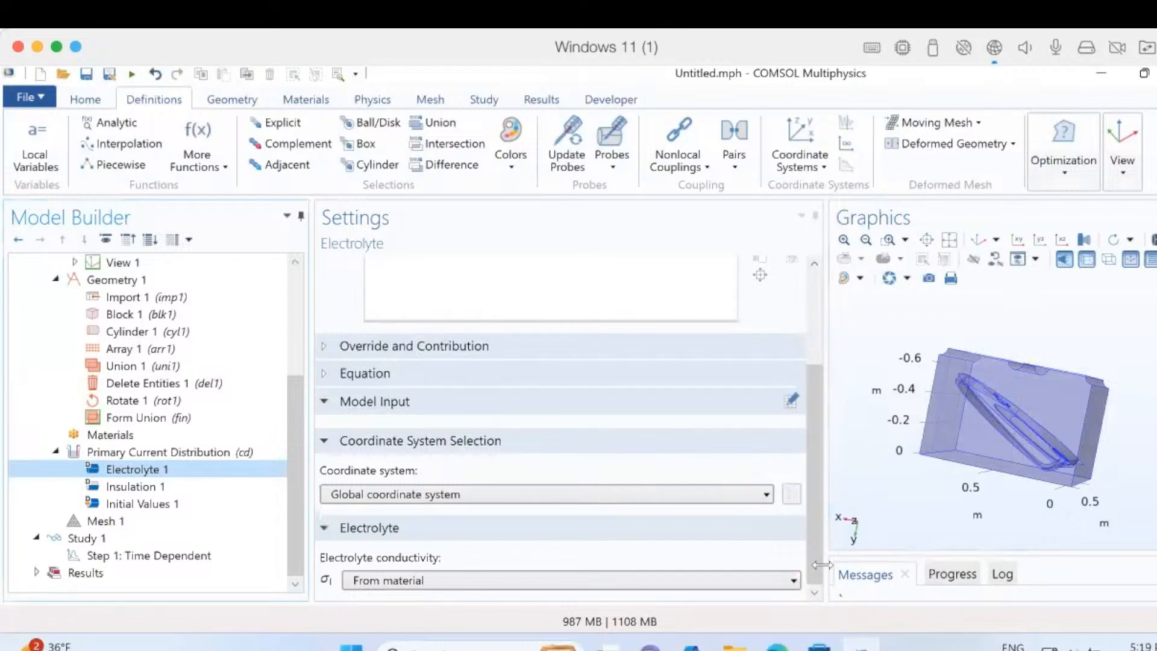
pyautogui.click(667, 587)
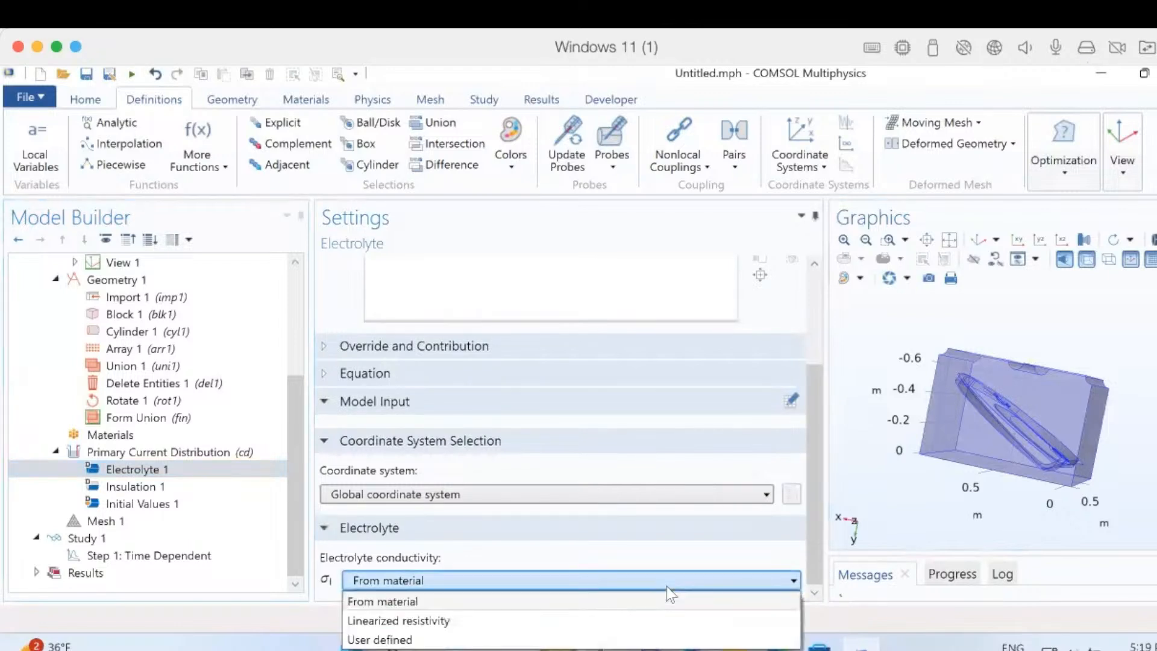
pyautogui.click(666, 587)
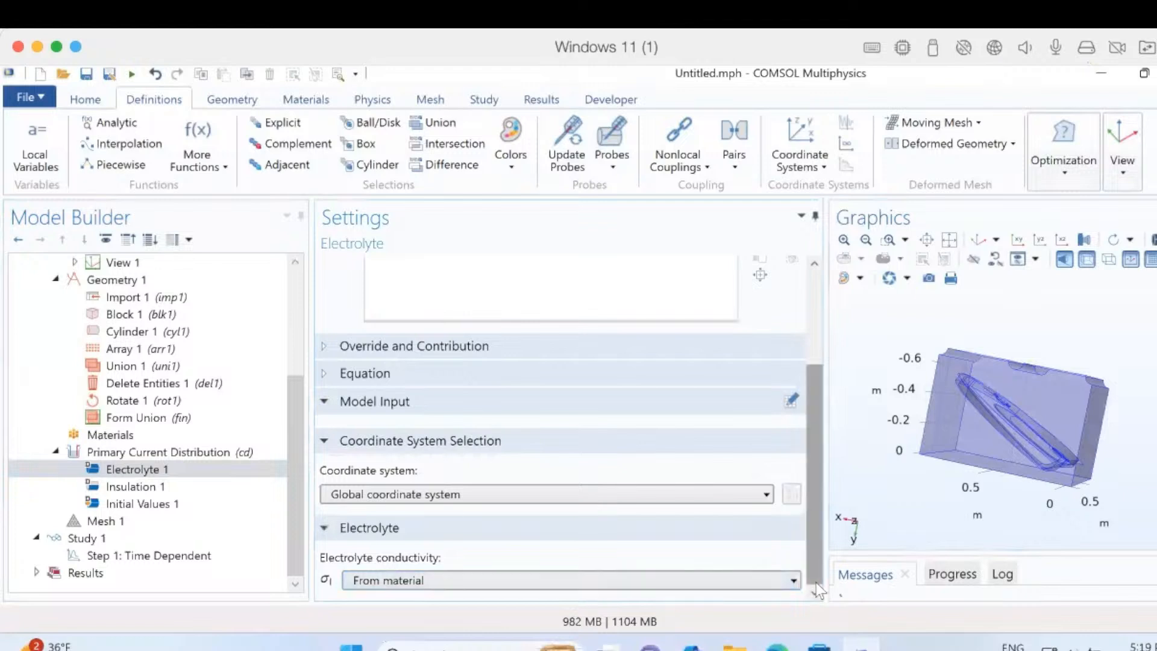
pyautogui.click(696, 587)
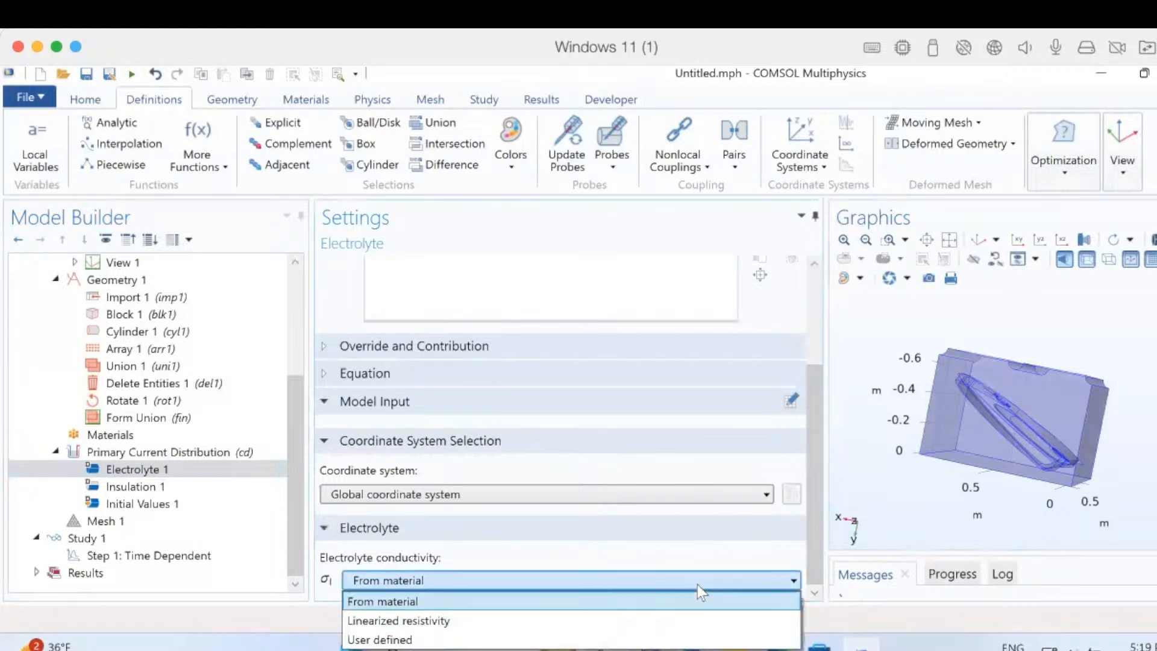
pyautogui.click(415, 639)
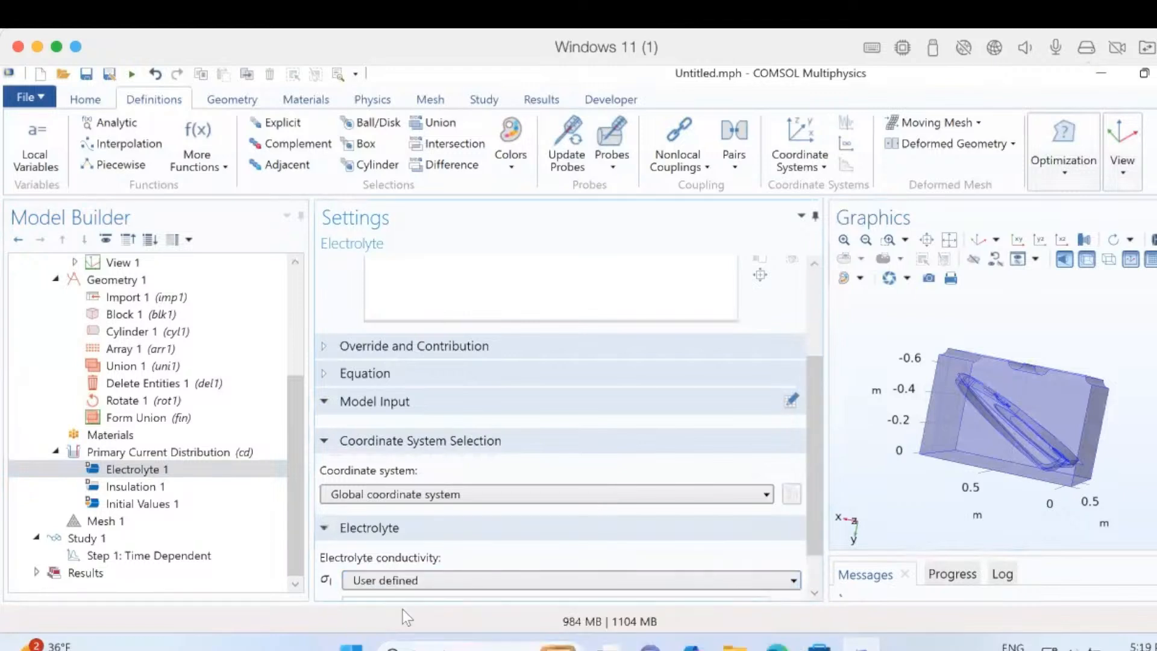
pyautogui.click(818, 569)
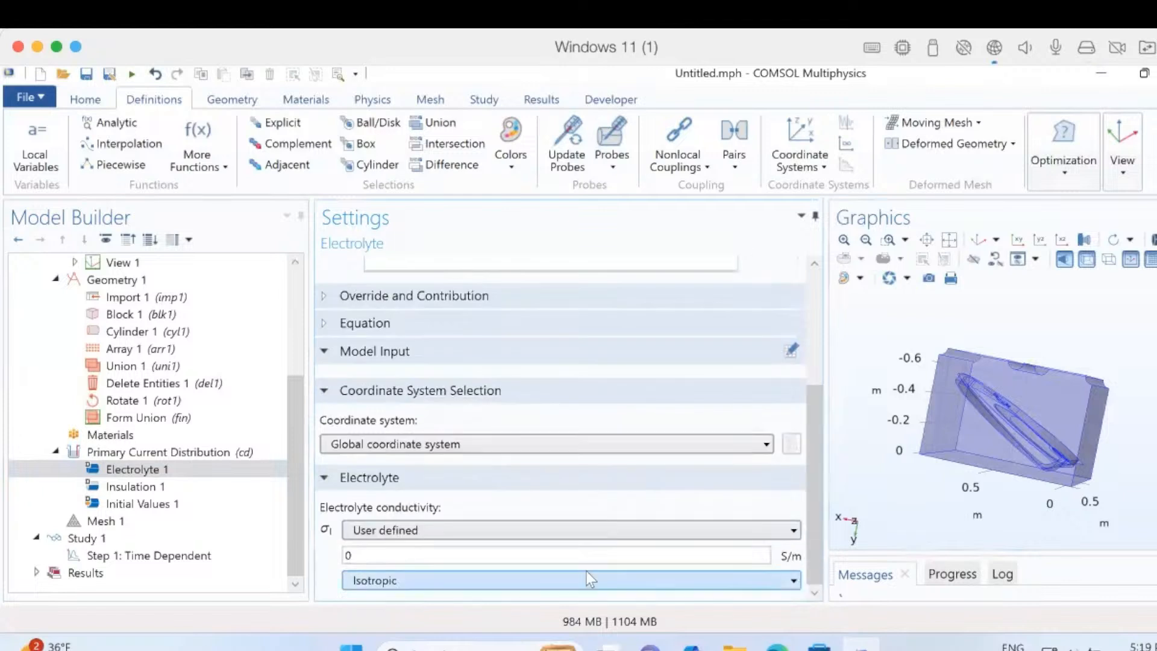
pyautogui.doubleClick(561, 554)
pyautogui.write('s')
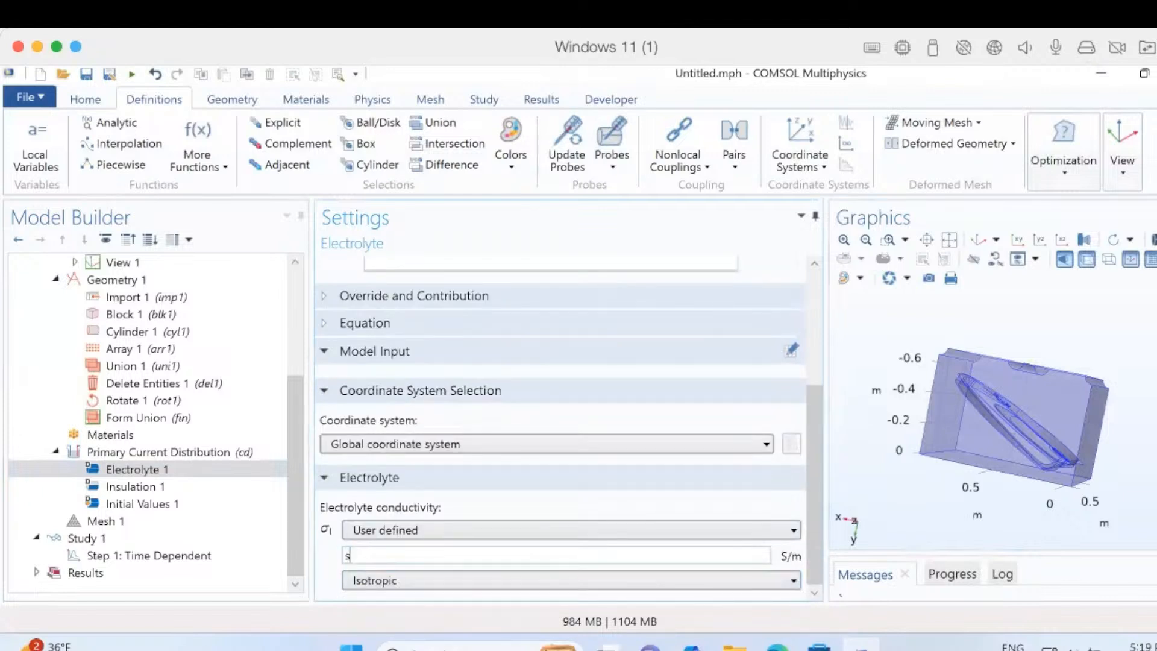
pyautogui.write('igma')
# Add an Electrode Surface condition to Primary Current Distribution and assign it to the Anodes selection
pyautogui.click(115, 453)
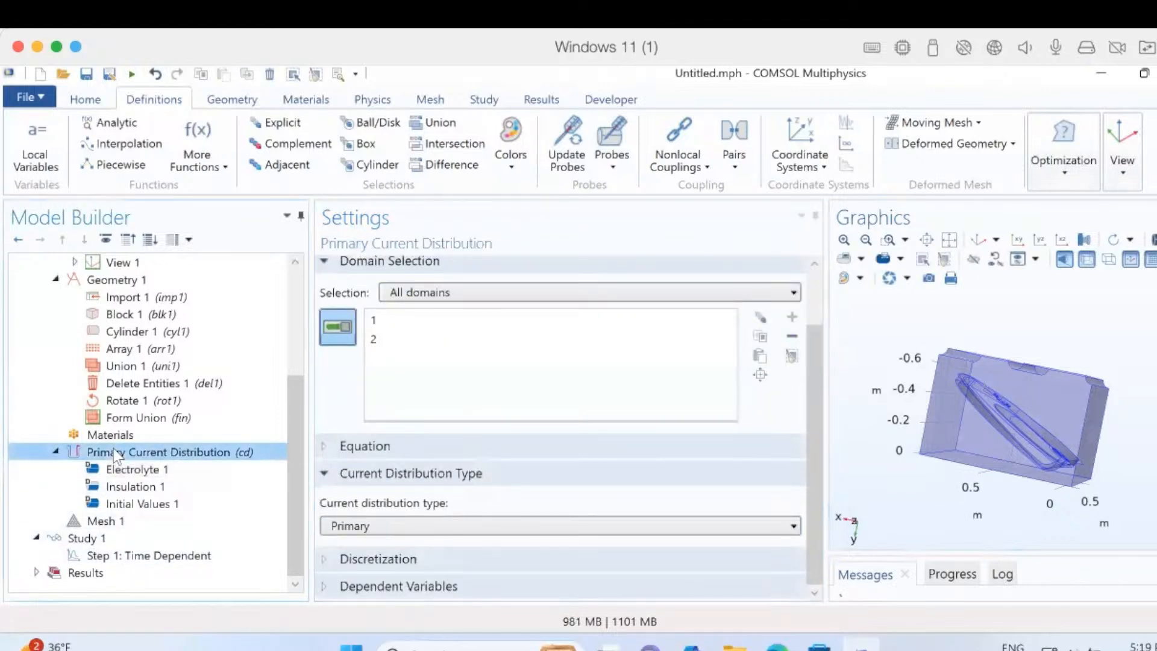
pyautogui.rightClick(116, 453)
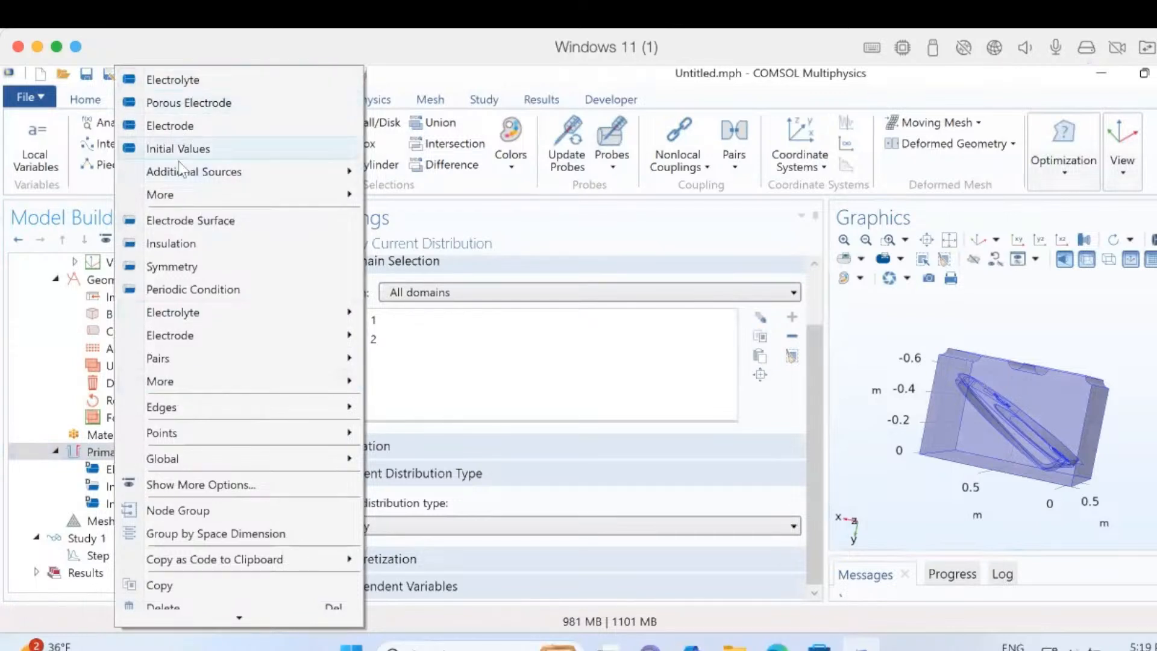
pyautogui.moveTo(173, 328)
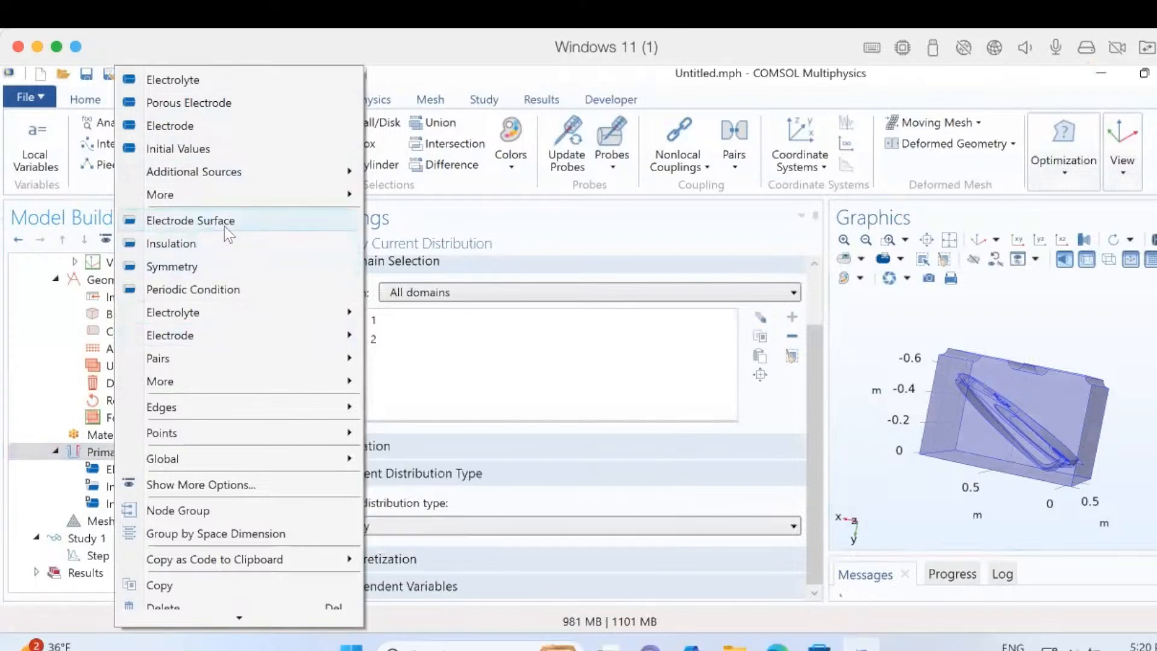
pyautogui.press('Escape')
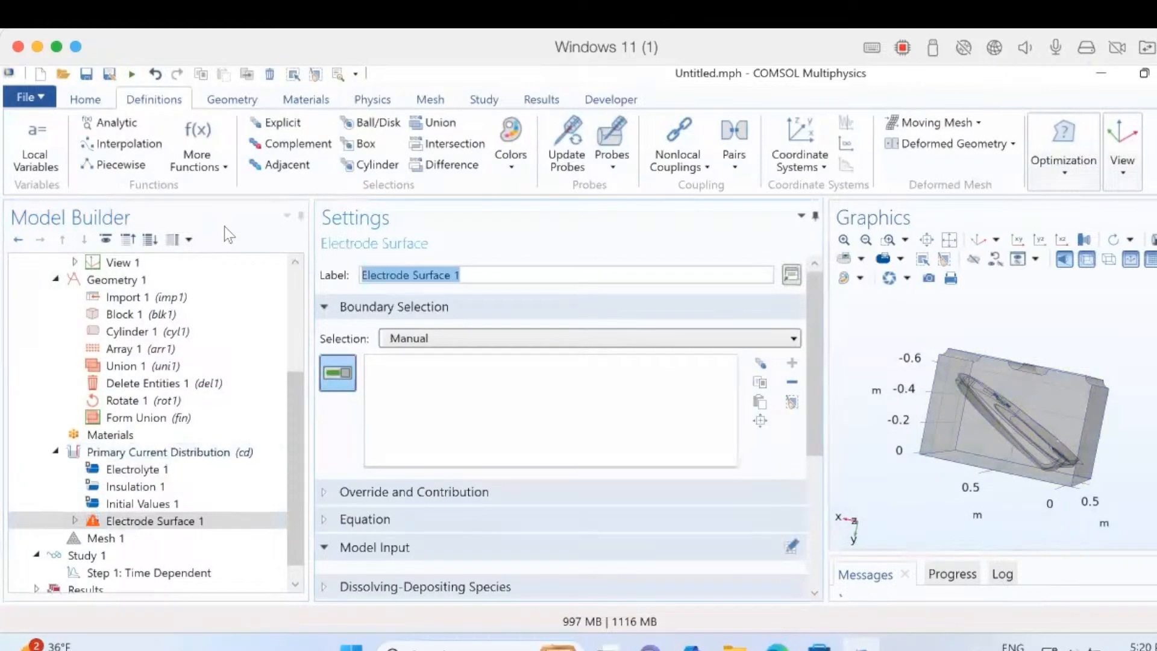
pyautogui.click(436, 341)
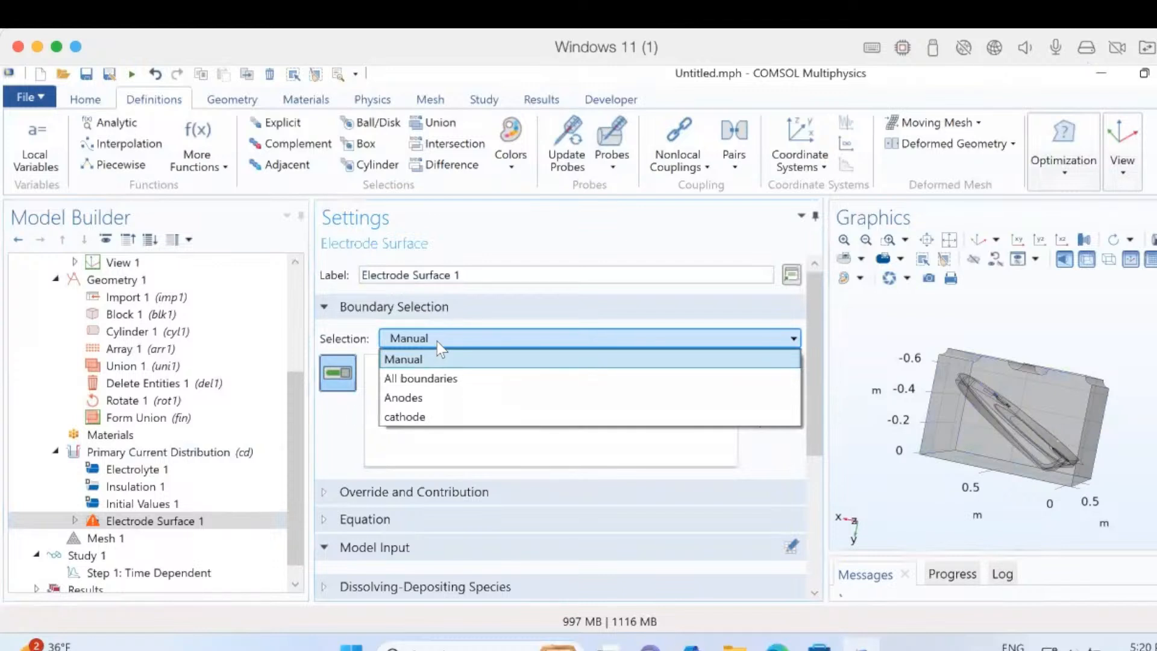
pyautogui.click(423, 397)
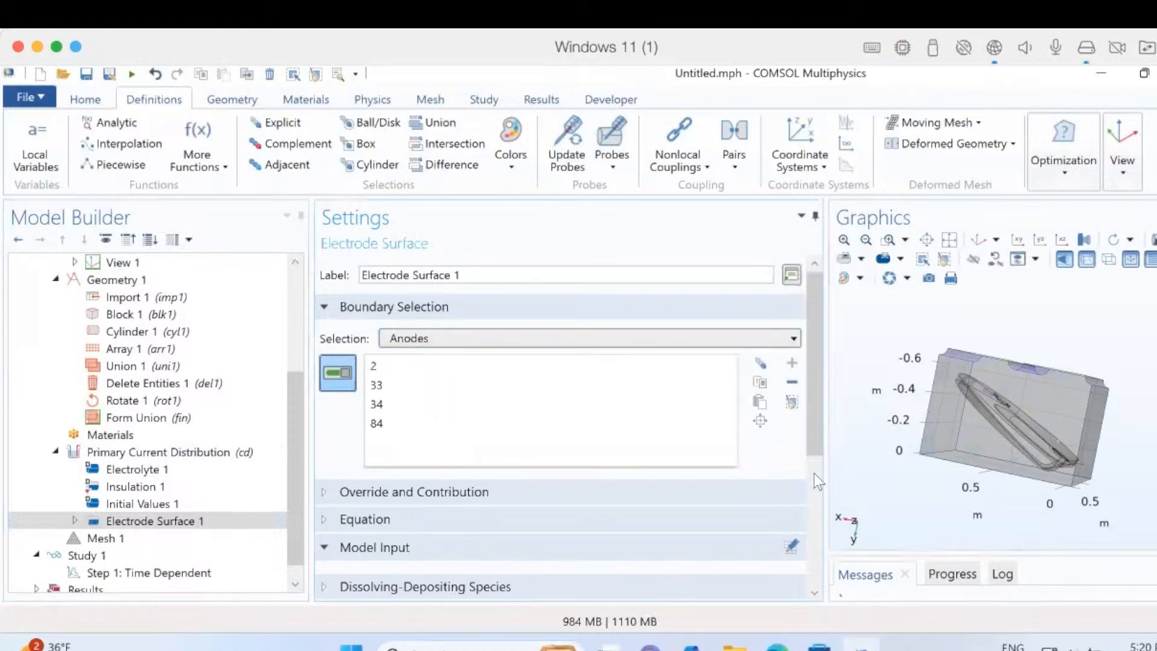
# Set the external electric potential of the anode Electrode Surface to E_cell
pyautogui.scroll(-3, 808, 513)
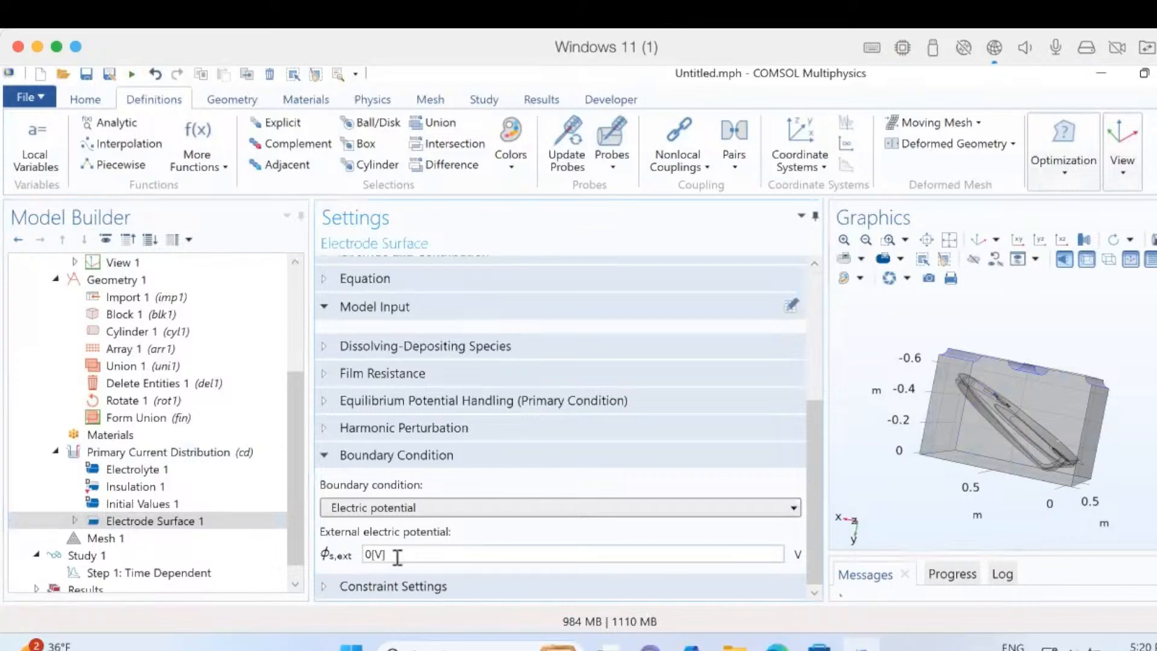
pyautogui.moveTo(398, 557); pyautogui.dragTo(307, 563)
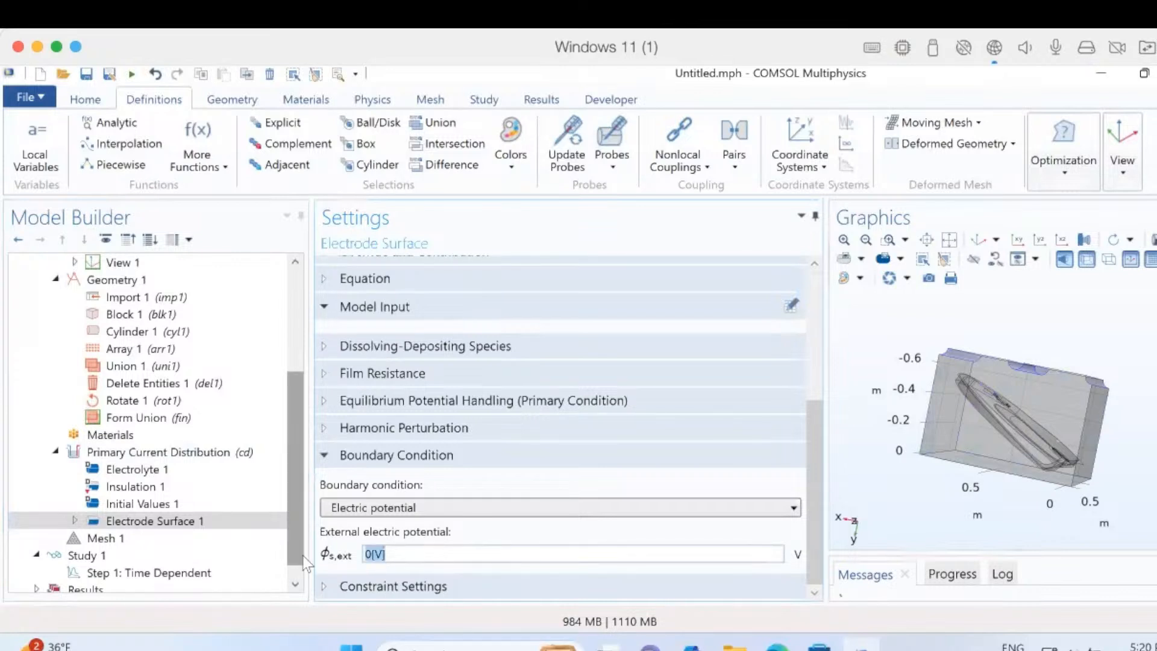
pyautogui.press('BackSpace')
pyautogui.write('E')
pyautogui.write('-')
pyautogui.write('cell')
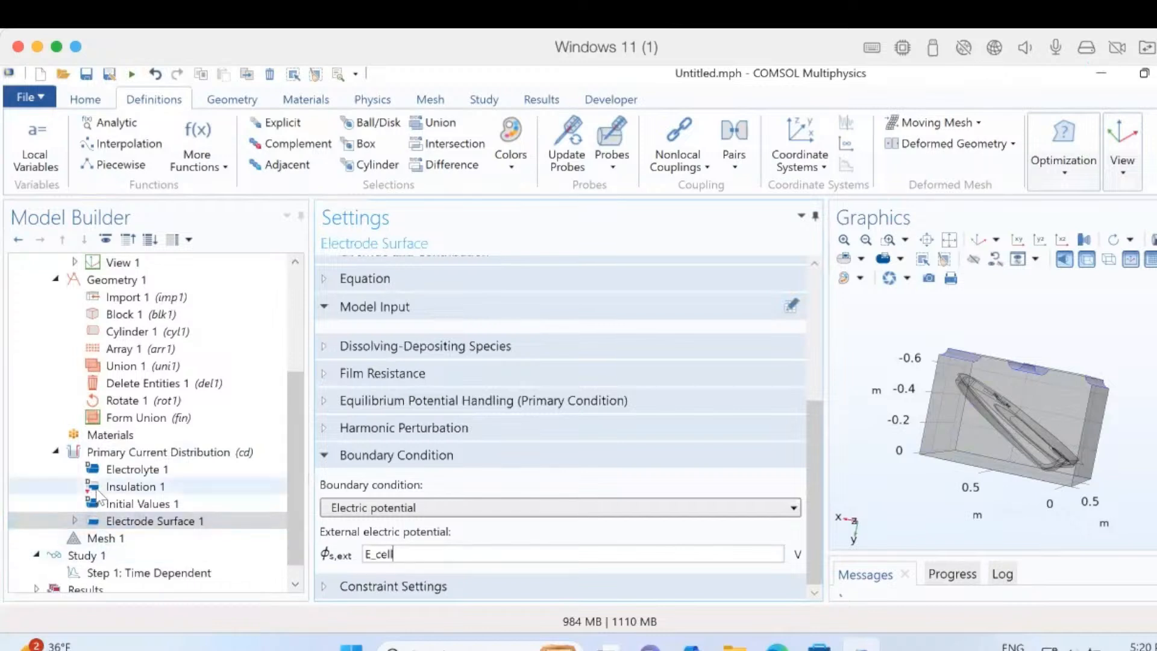
# Set the user-defined equilibrium potential of the anode surface's Electrode Reaction to Eeq_02
pyautogui.click(75, 519)
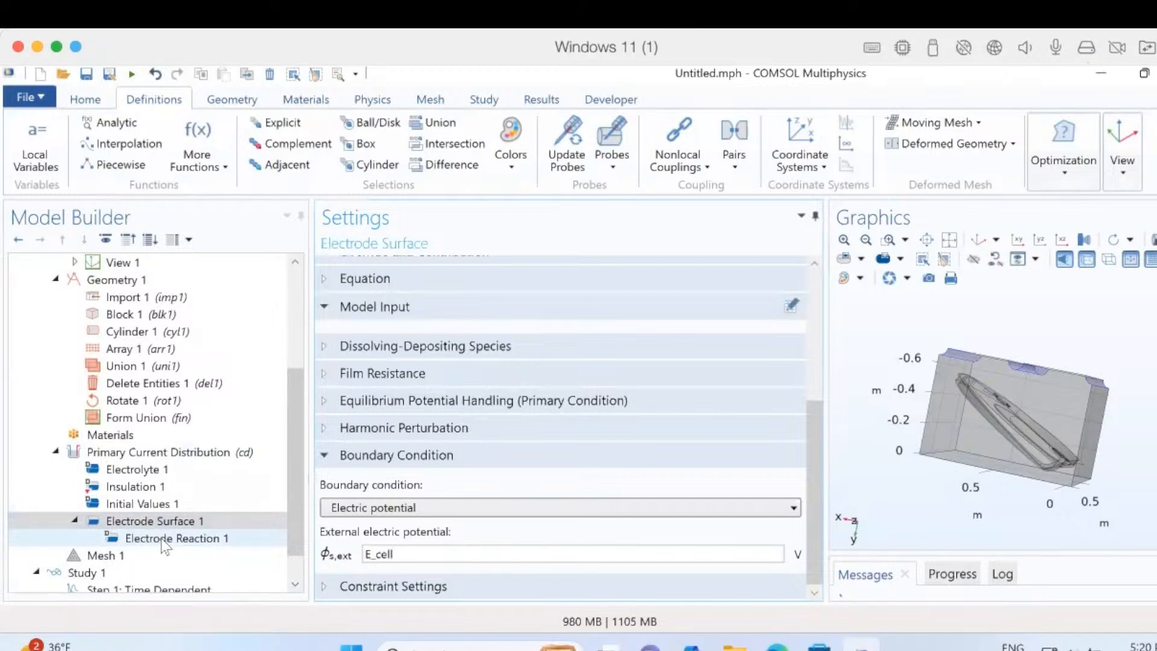
pyautogui.click(162, 538)
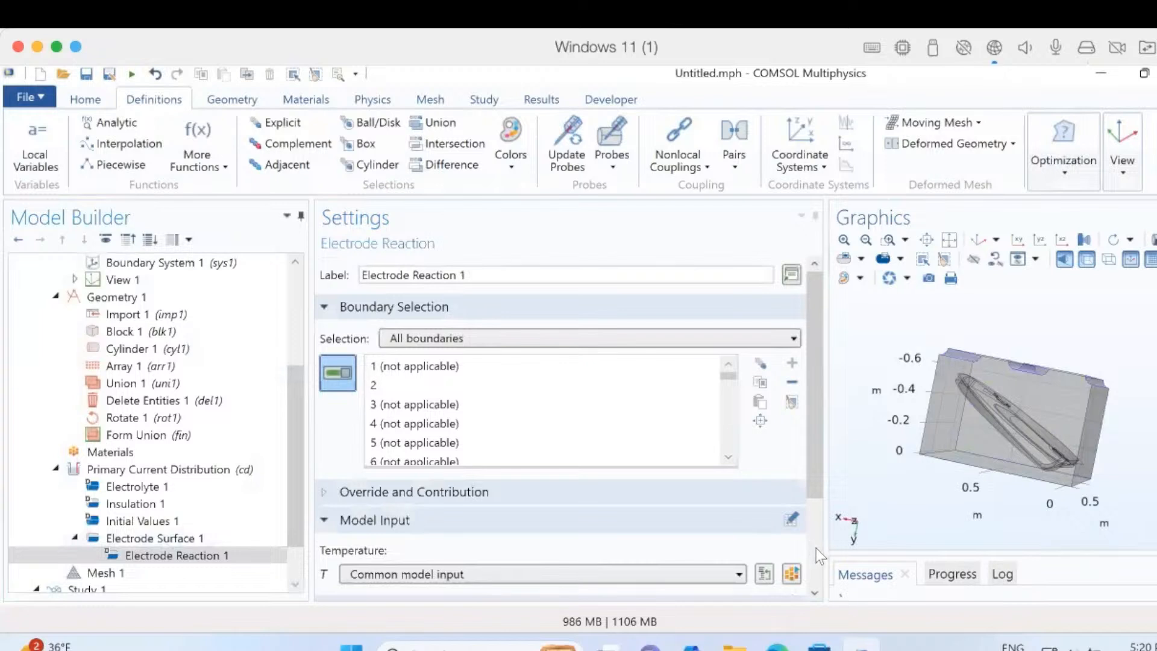
pyautogui.scroll(-3, 815, 548)
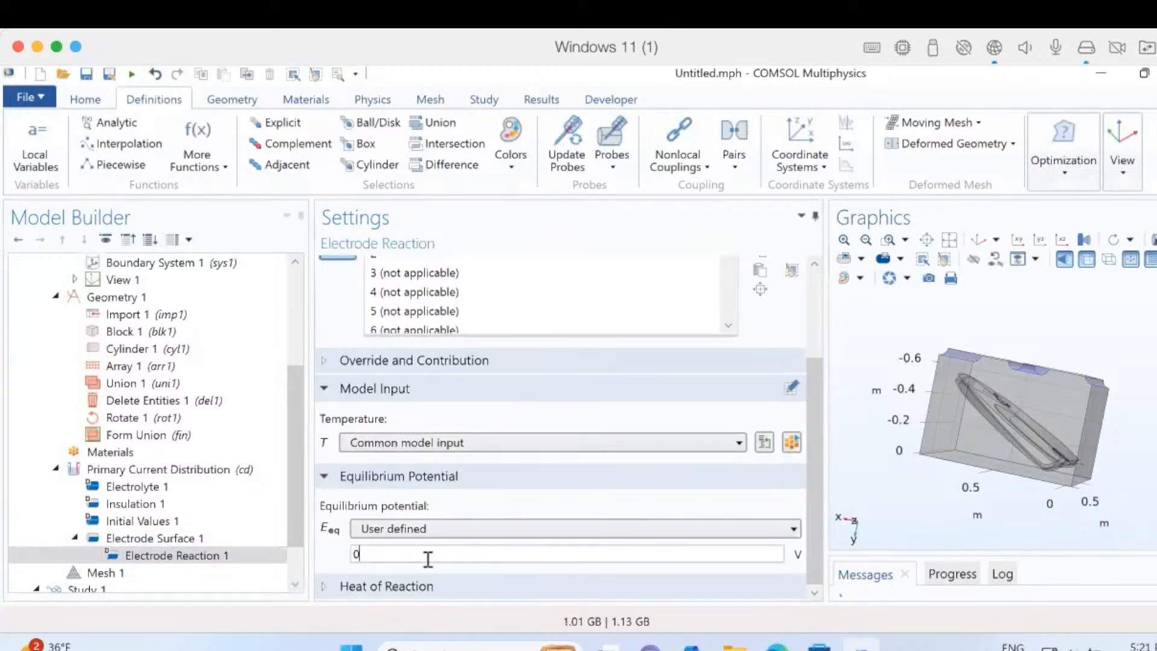
pyautogui.moveTo(426, 557); pyautogui.dragTo(335, 552)
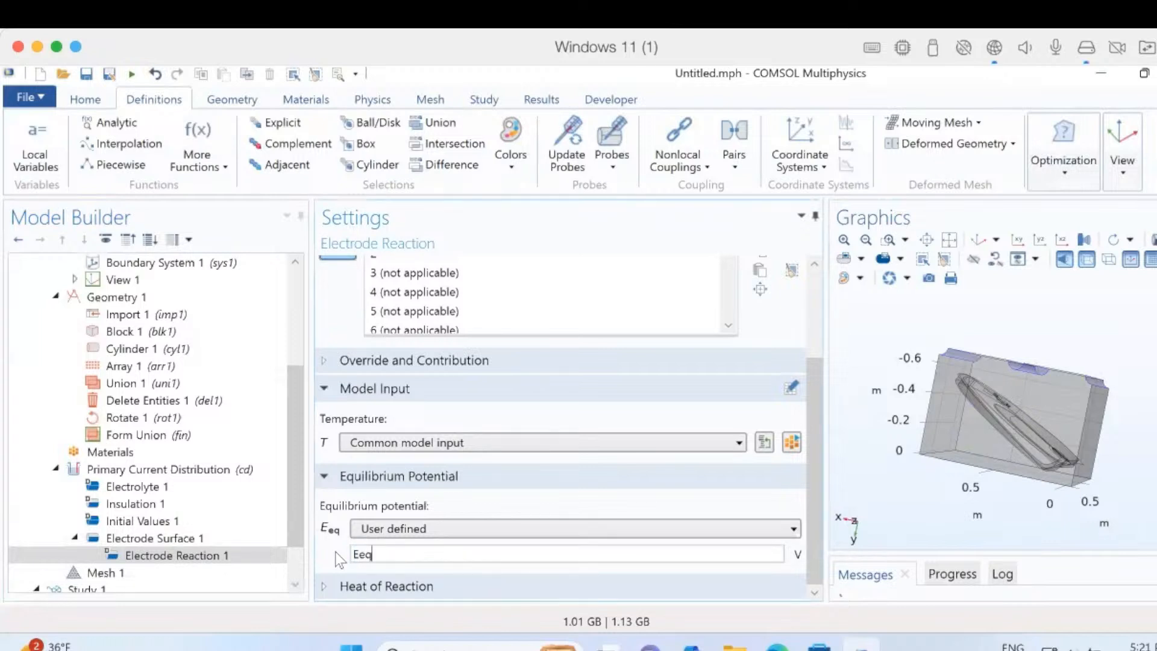
pyautogui.write('Eeq_02')
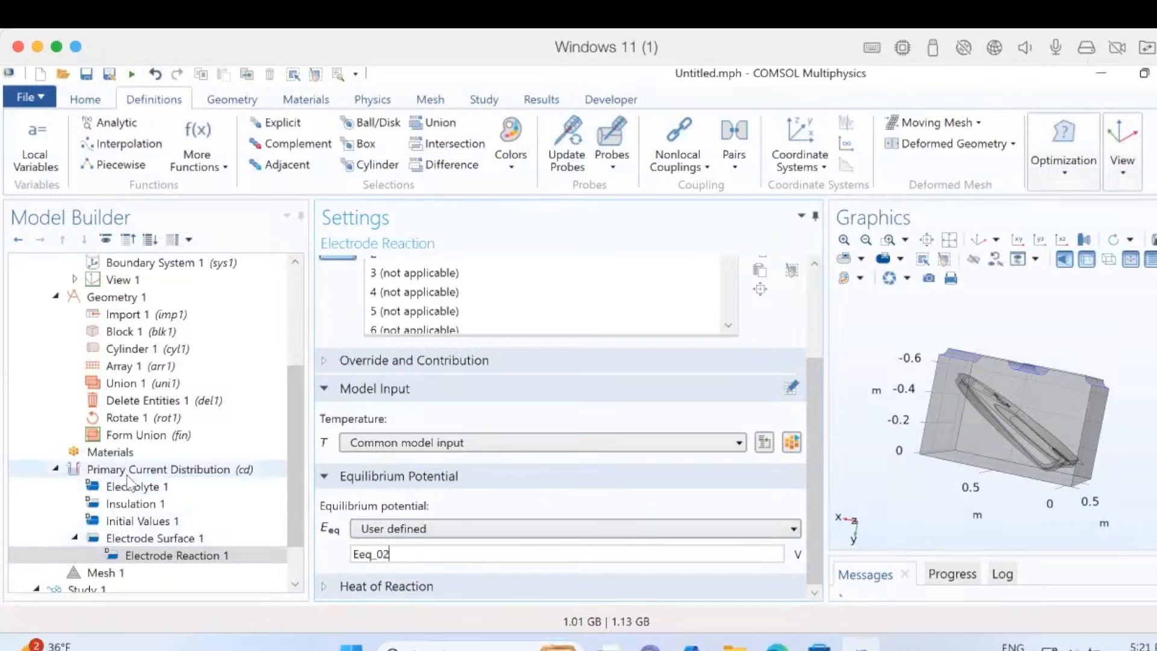
# Add a Thin Electrode Surface boundary condition and assign it to the cathode selection
pyautogui.click(377, 104)
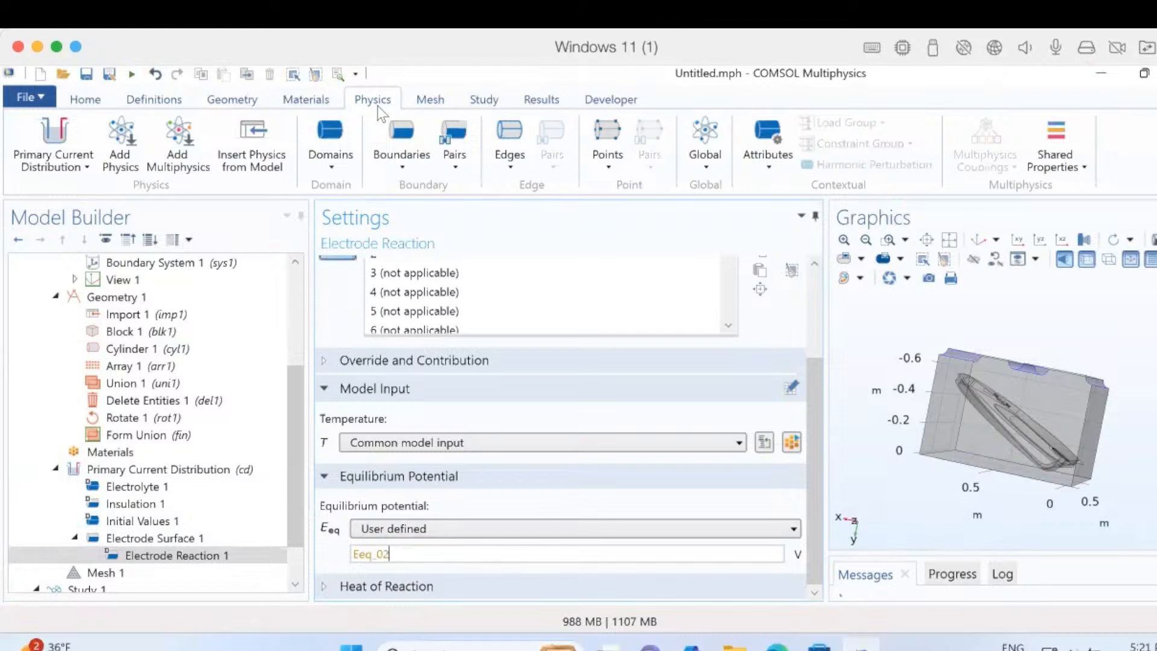
pyautogui.click(402, 160)
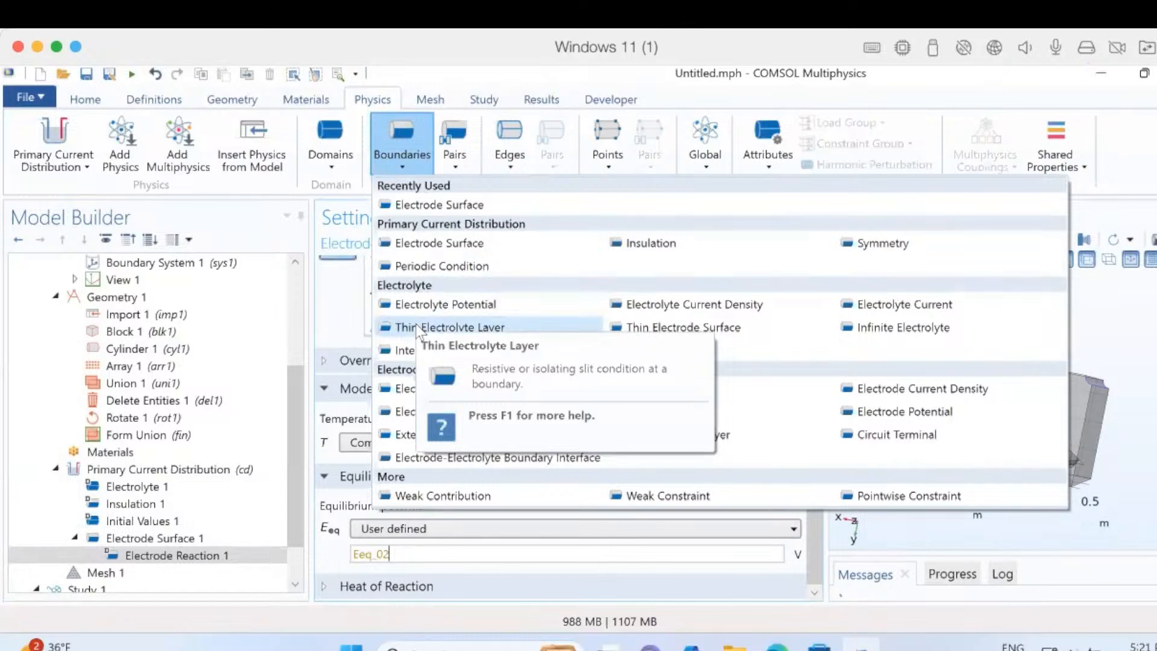
pyautogui.click(675, 328)
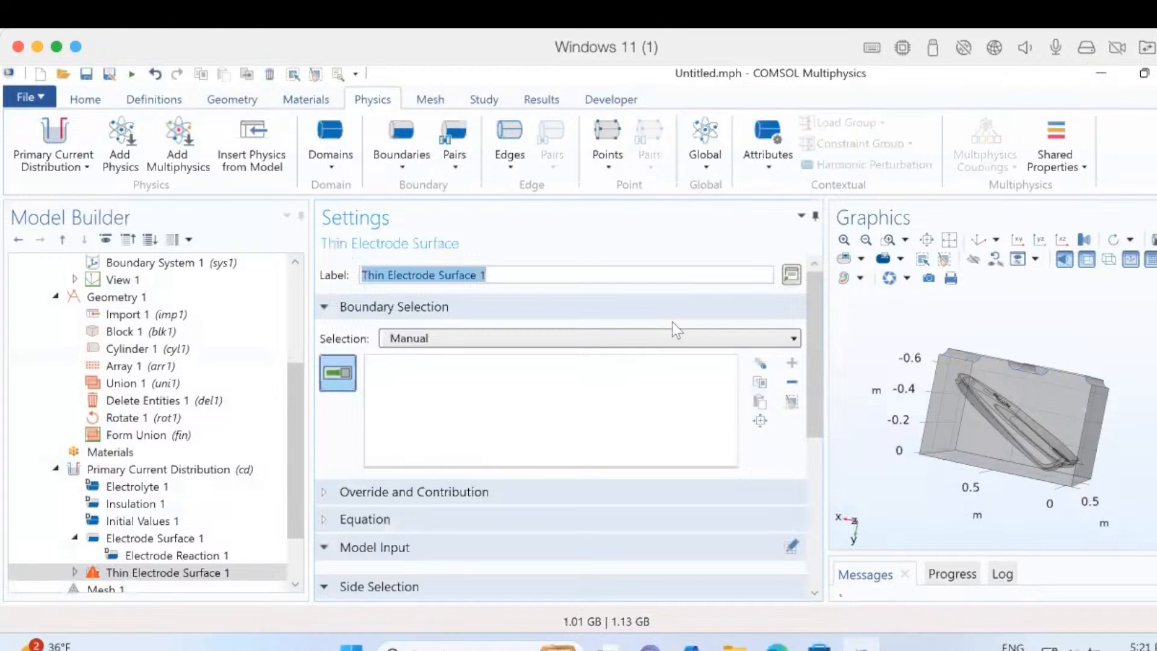
pyautogui.click(549, 339)
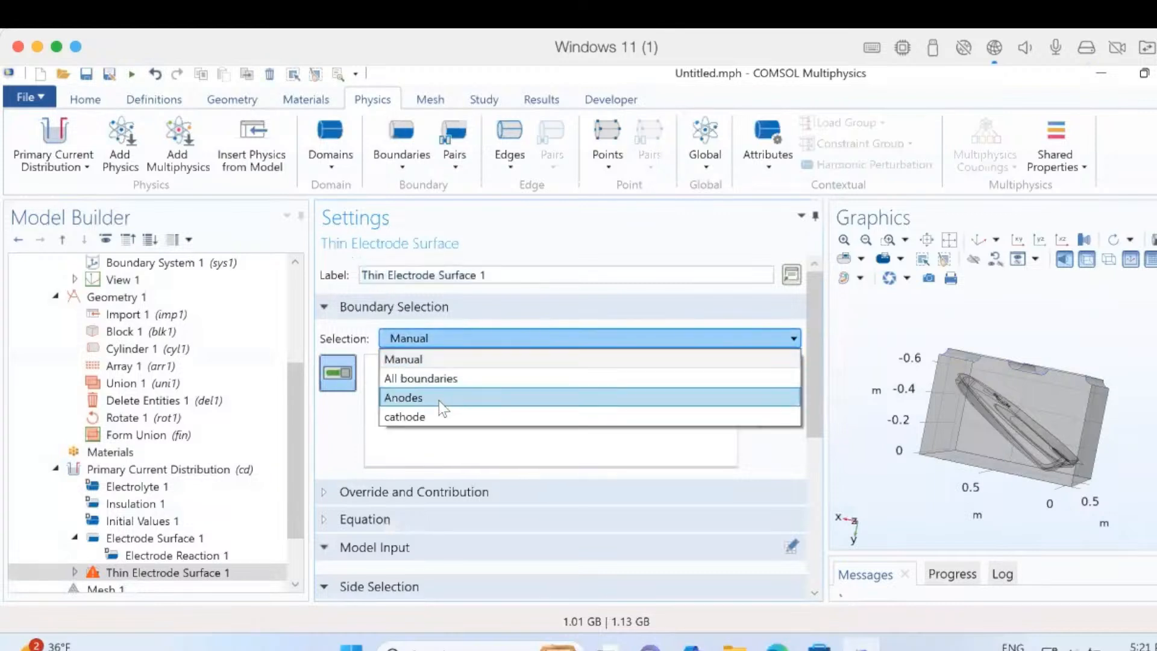
pyautogui.click(433, 417)
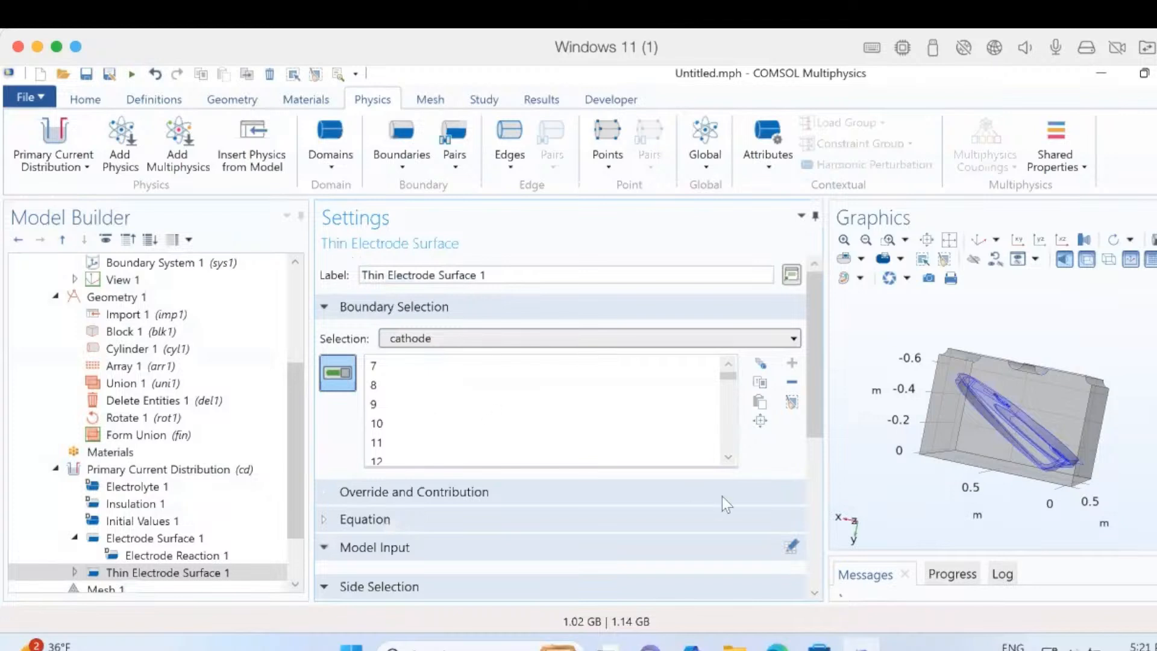
# Add a dissolving-depositing species to the cathode's Thin Electrode Surface with density rho and molar mass Meff
pyautogui.click(815, 527)
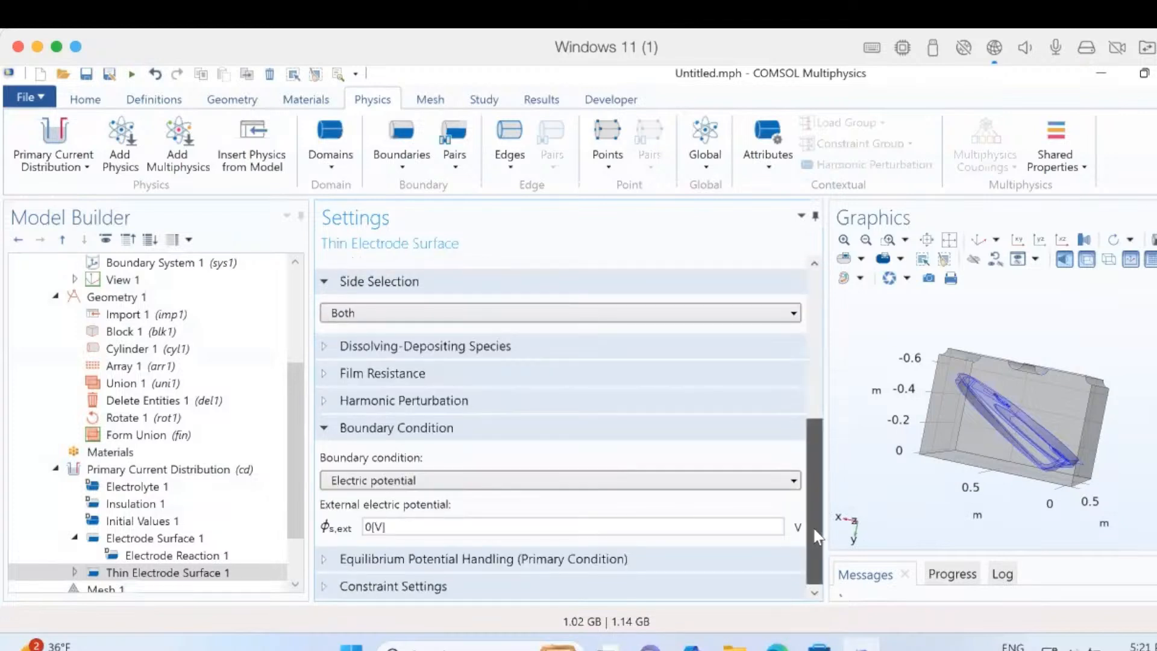
pyautogui.moveTo(811, 521); pyautogui.dragTo(810, 386)
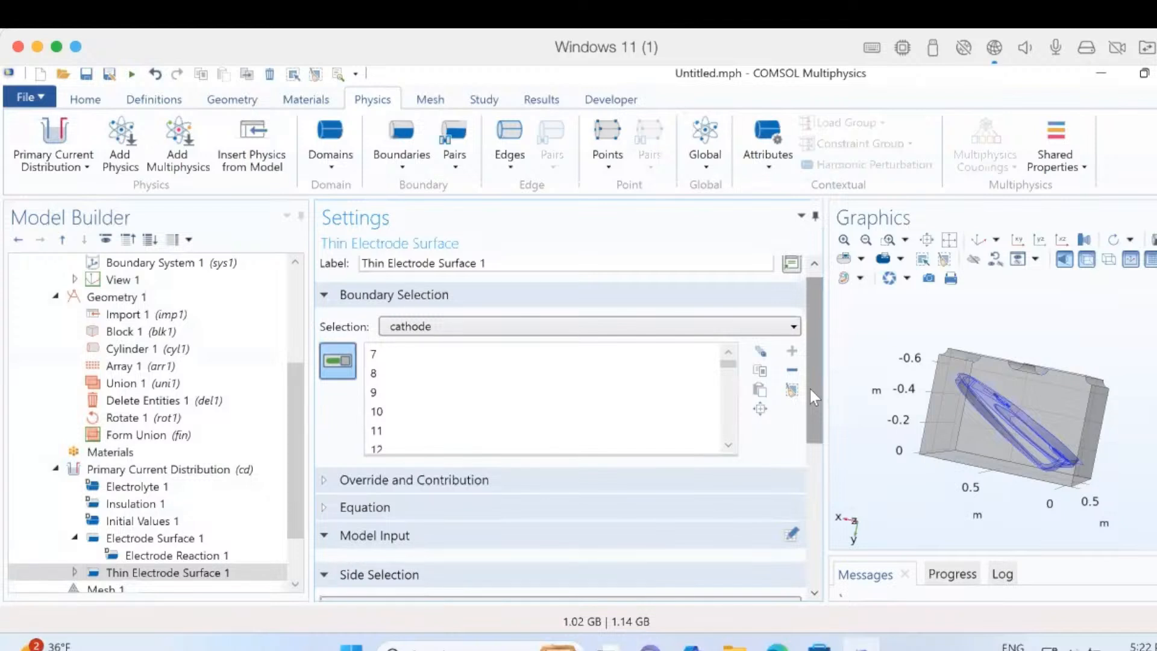
pyautogui.doubleClick(157, 574)
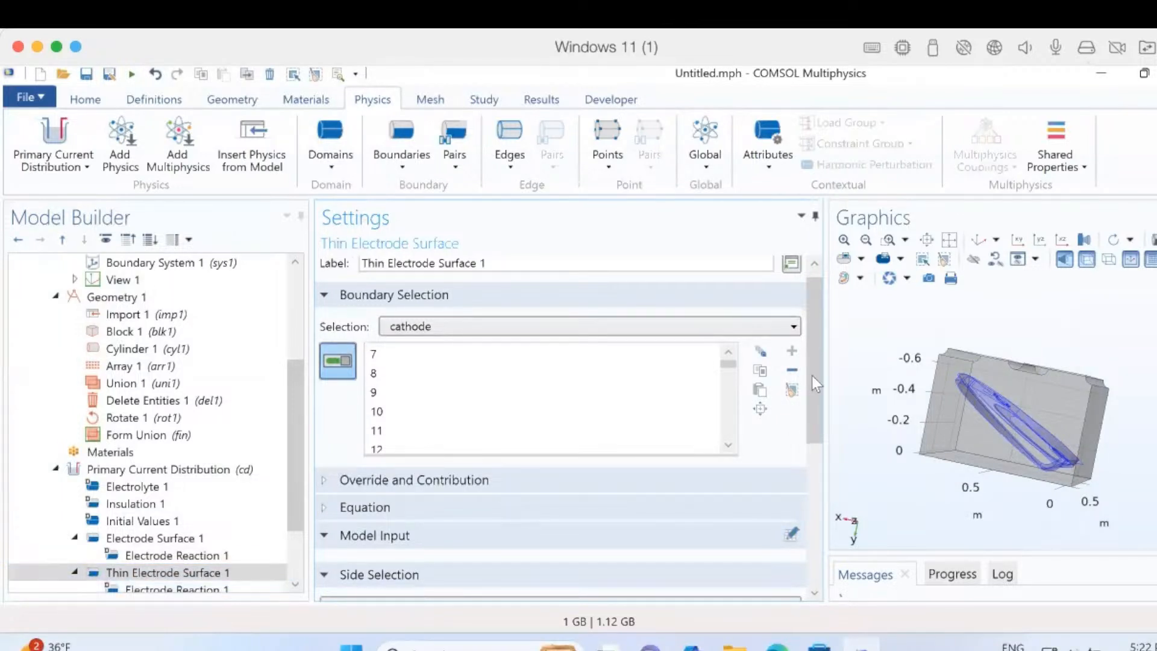
pyautogui.moveTo(820, 344); pyautogui.dragTo(828, 426)
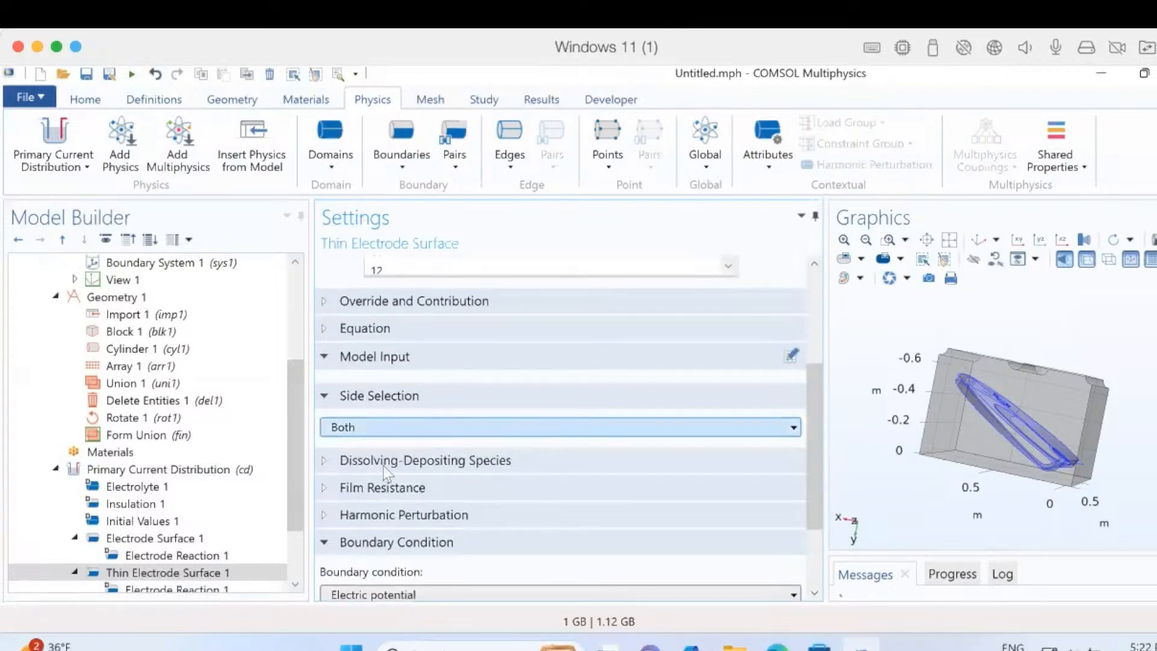
pyautogui.click(325, 461)
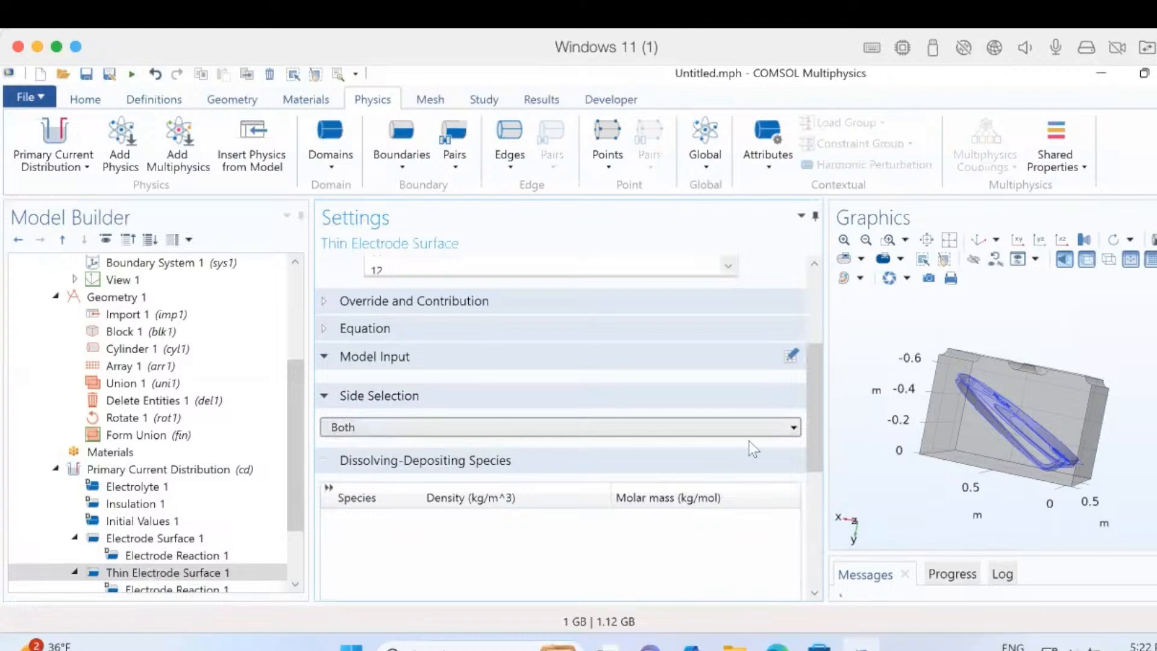
pyautogui.scroll(-4, 810, 446)
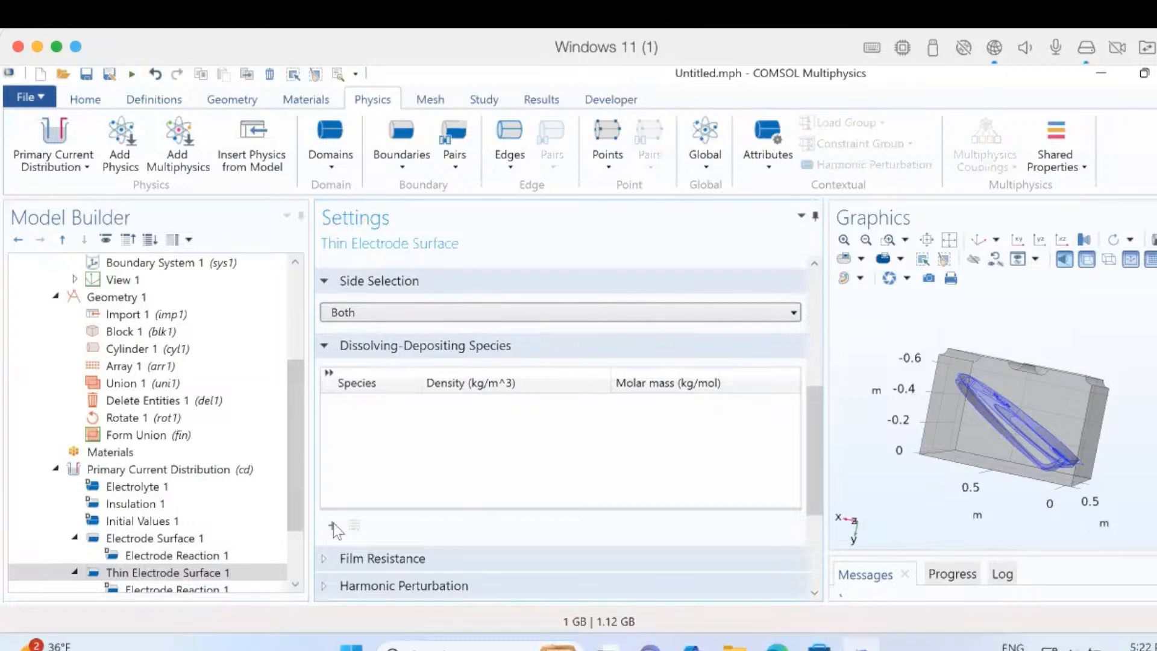
pyautogui.click(332, 524)
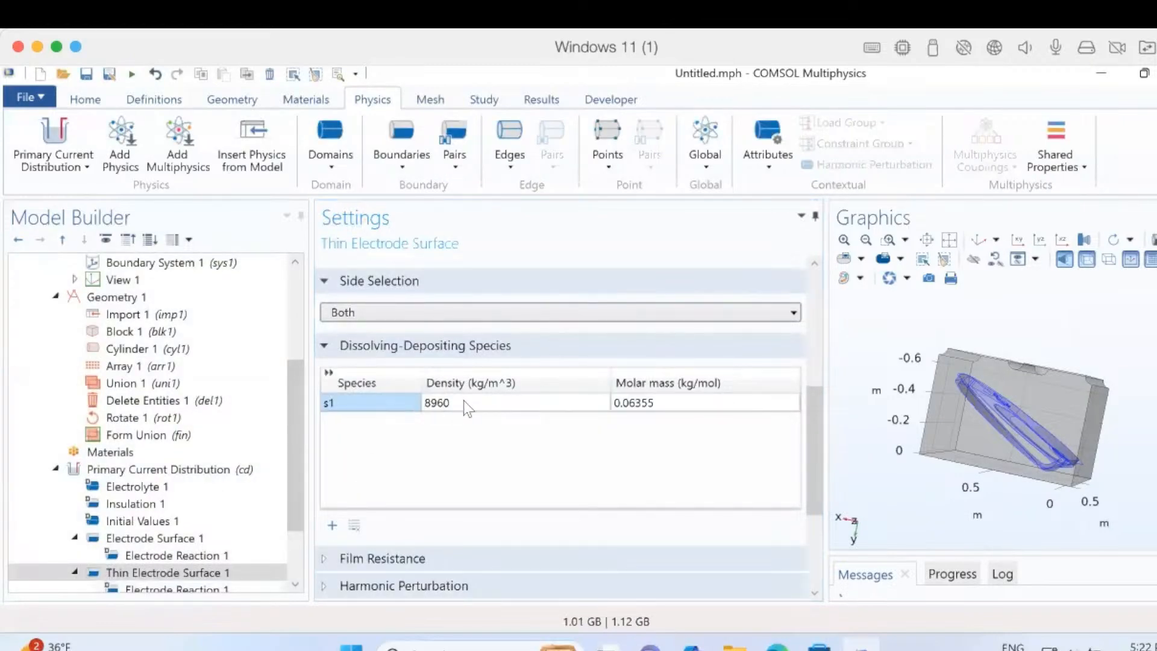
pyautogui.click(464, 400)
pyautogui.write('rho')
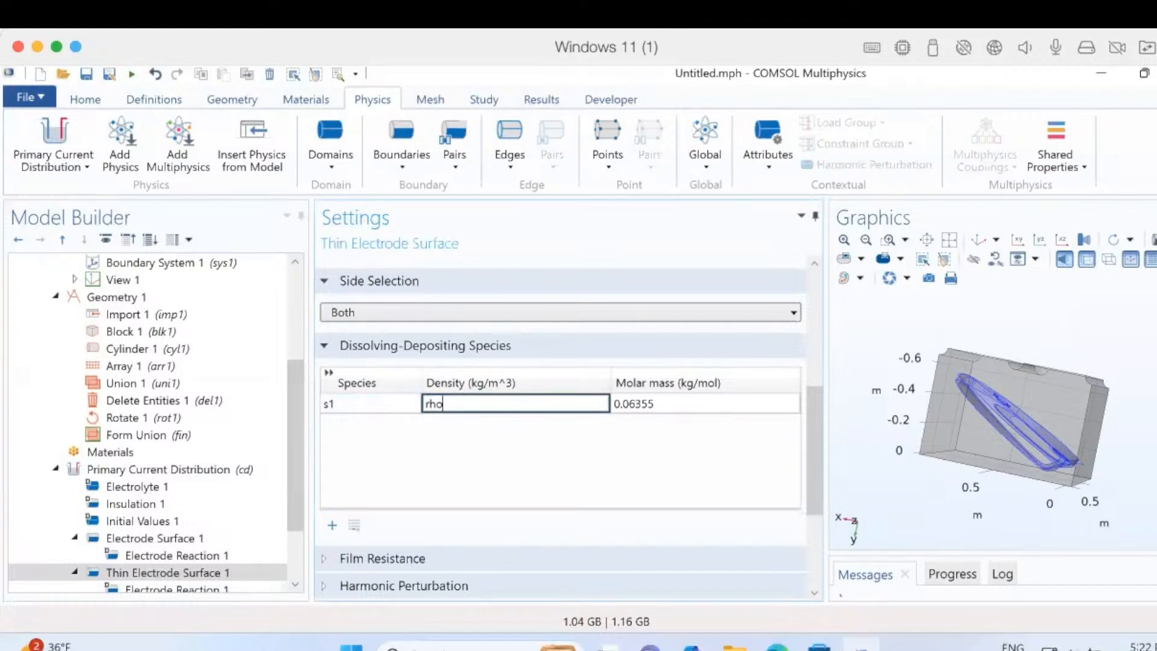
pyautogui.click(668, 403)
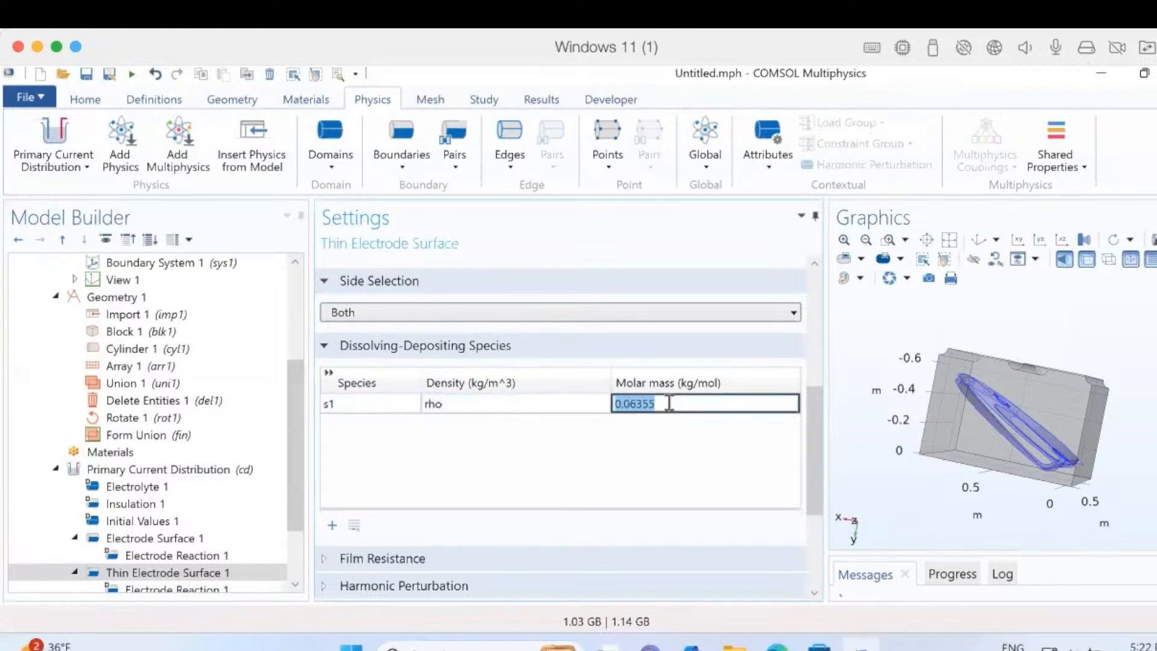
pyautogui.write('Meff')
pyautogui.click(634, 440)
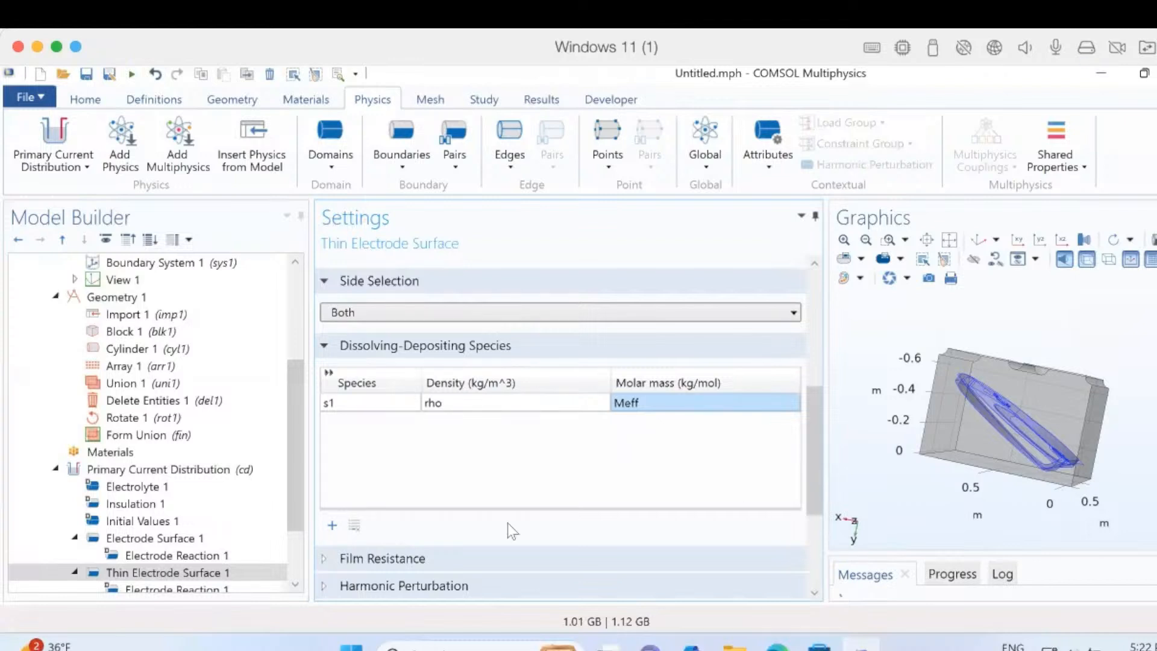
# Set the cathode's film resistance to Thickness and conductivity, with a reference film thickness of 0.1[um]
pyautogui.click(322, 558)
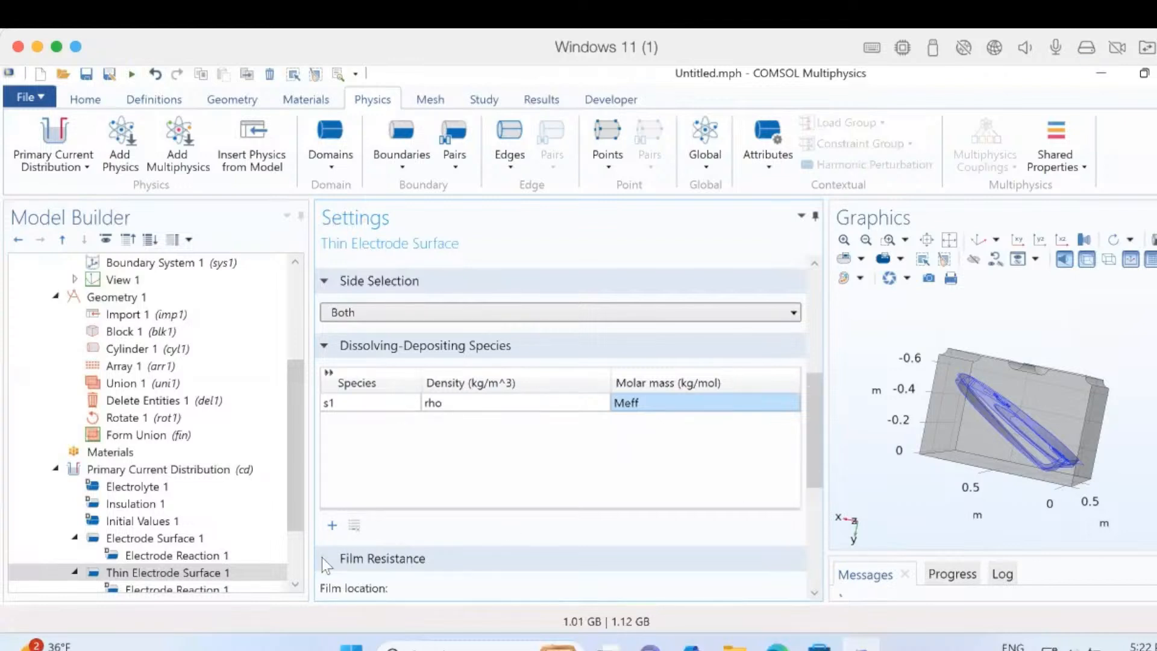
pyautogui.moveTo(811, 465); pyautogui.dragTo(807, 509)
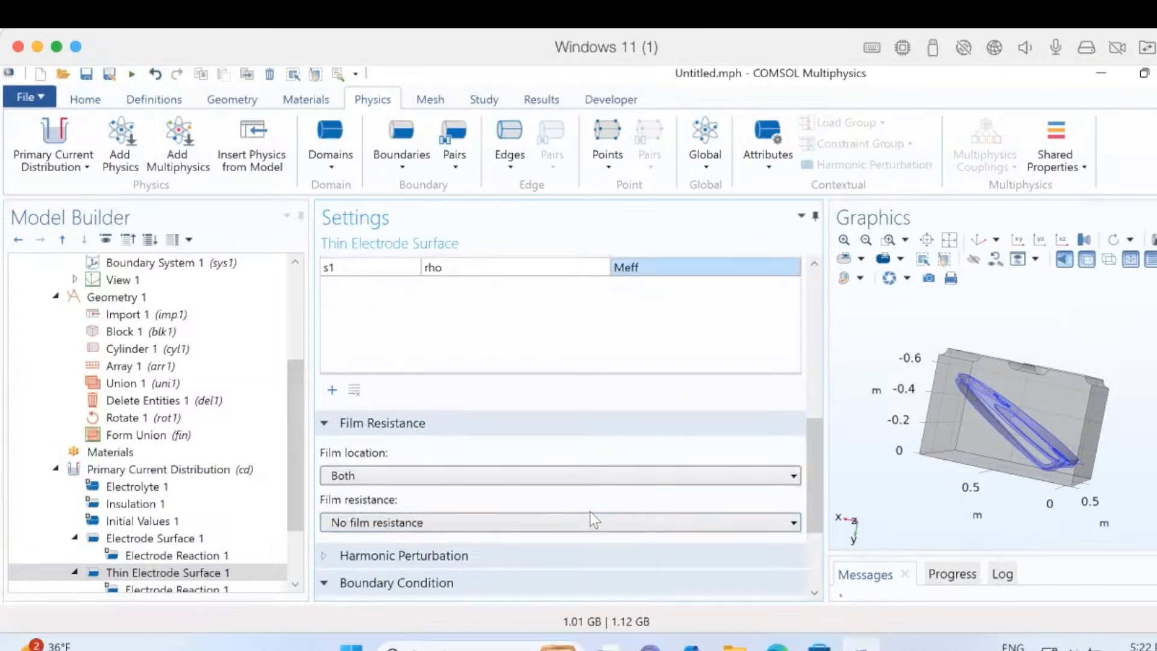
pyautogui.click(550, 520)
pyautogui.click(410, 554)
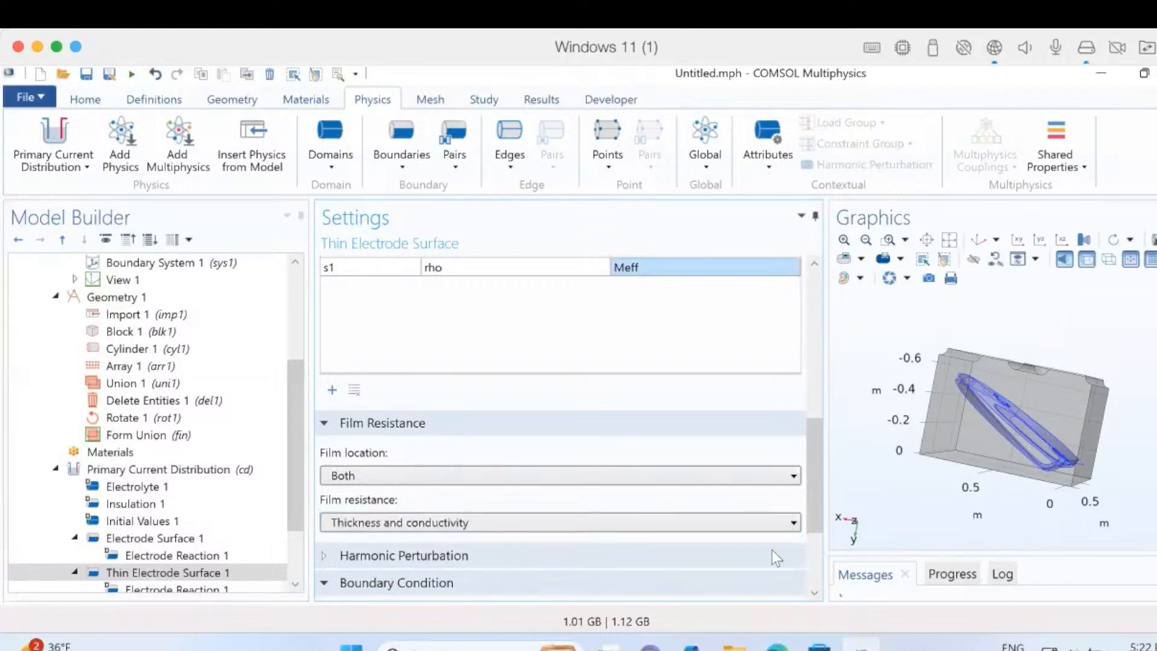
pyautogui.moveTo(811, 445); pyautogui.dragTo(817, 468)
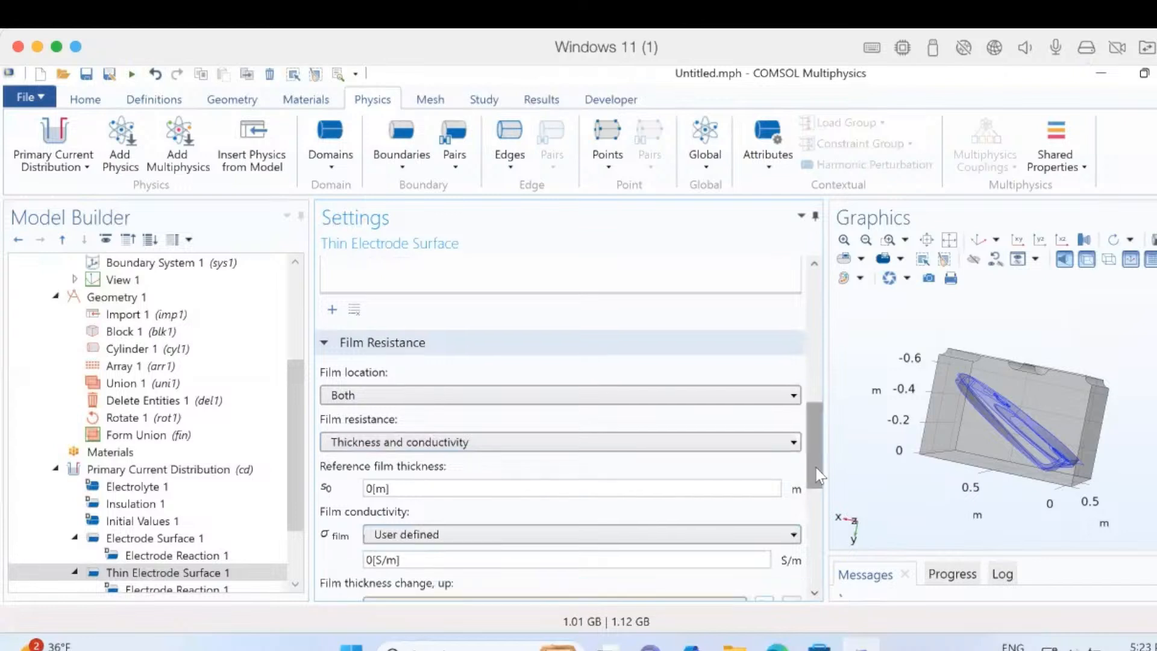
pyautogui.click(376, 489)
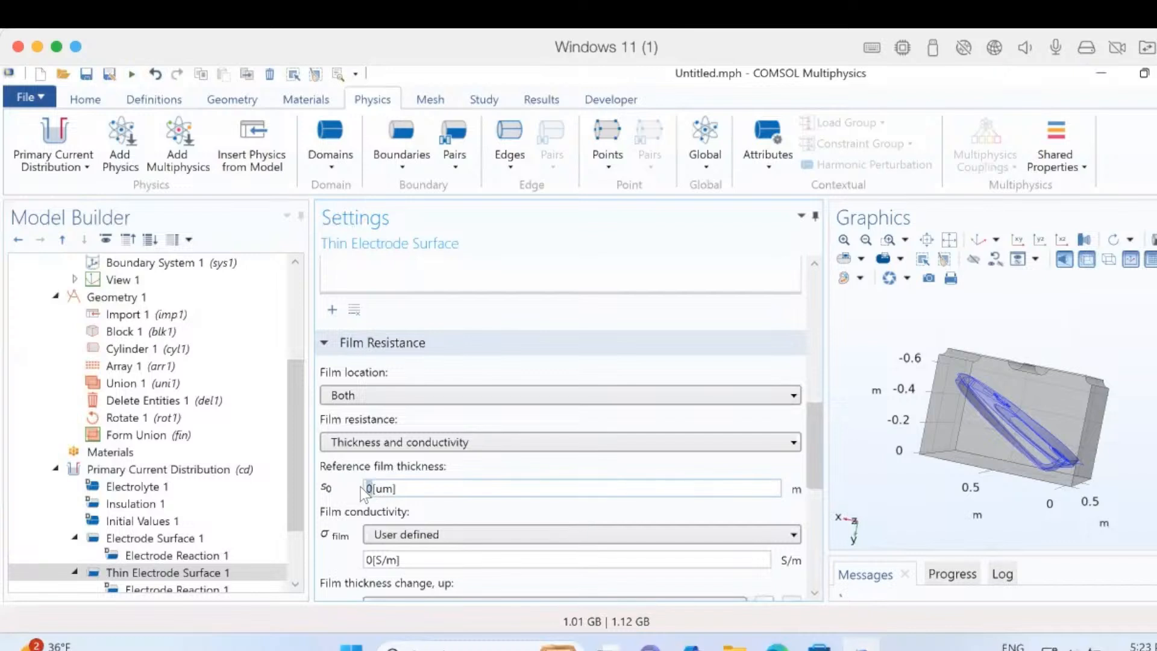
pyautogui.write('.1')
# Set the cathode's user-defined film conductivity to 1/R_film
pyautogui.click(371, 559)
pyautogui.press('BackSpace')
pyautogui.write('1/R')
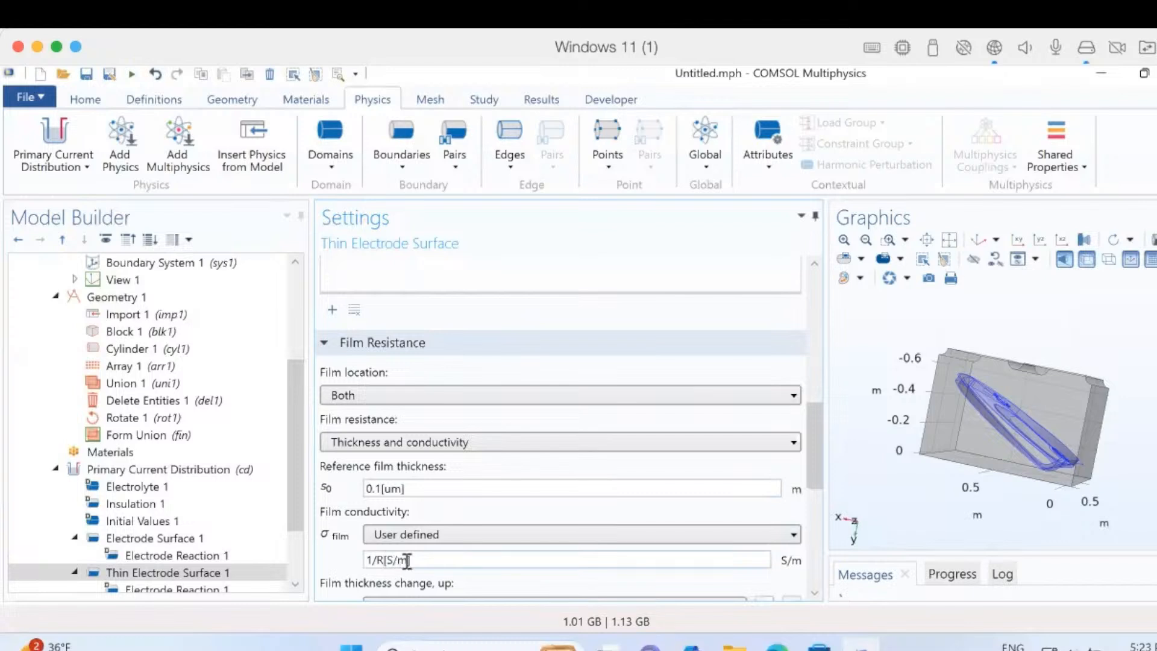
pyautogui.moveTo(419, 558); pyautogui.dragTo(385, 559)
pyautogui.press('BackSpace')
pyautogui.press('BackSpace')
pyautogui.write('R_film')
# Set the upward and downward film thickness changes to Total film thickness change, up (cd/tes1) and Total film thickness change, down (cd/tes1)
pyautogui.moveTo(816, 458); pyautogui.dragTo(816, 474)
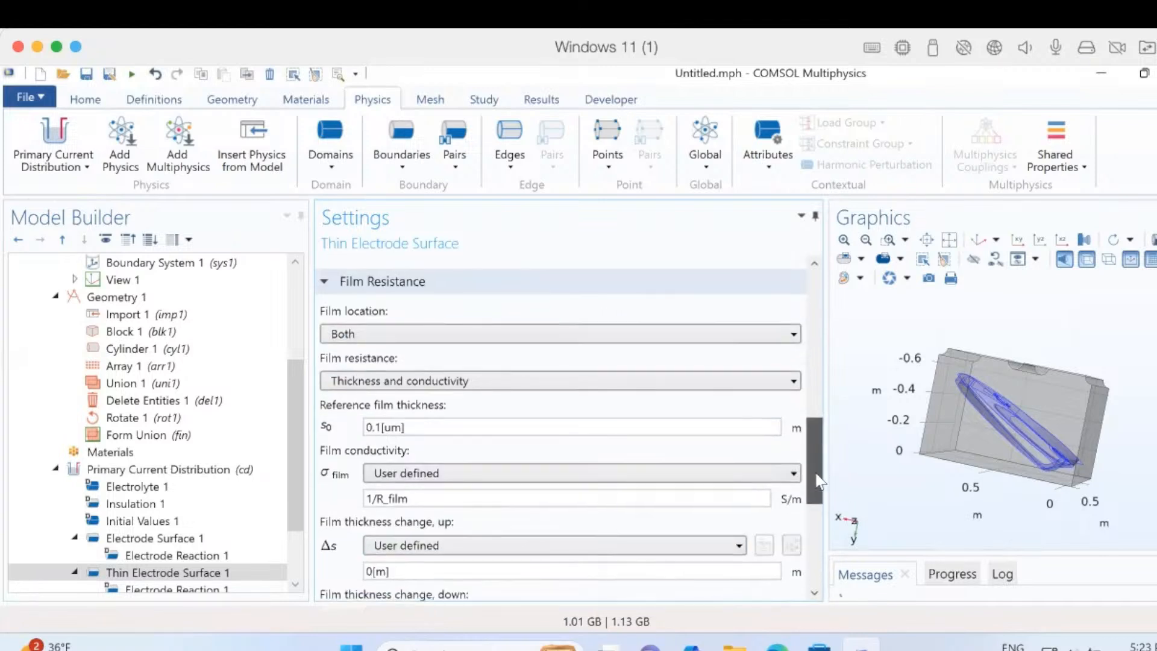
pyautogui.click(406, 549)
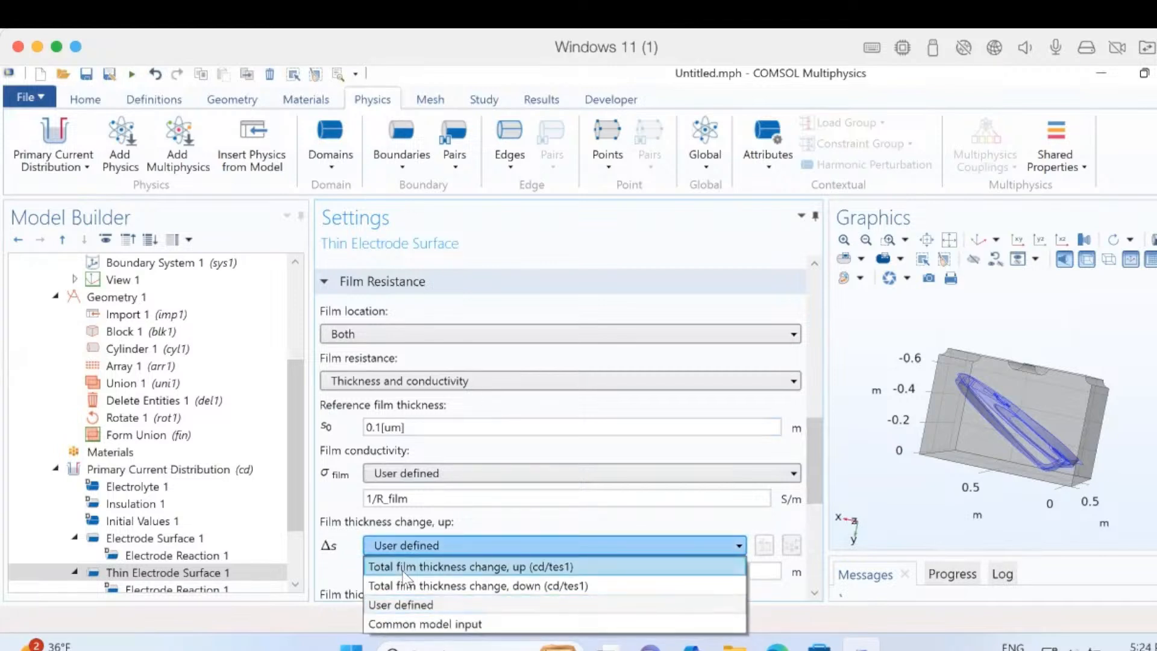
pyautogui.click(404, 568)
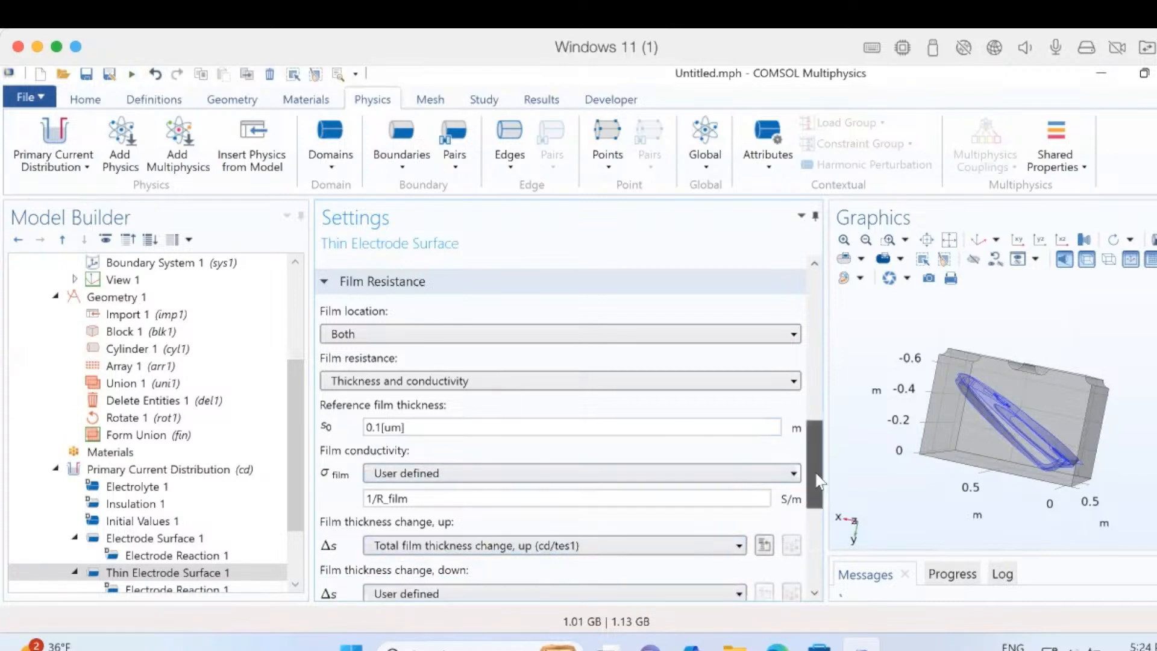
pyautogui.scroll(-3, 818, 480)
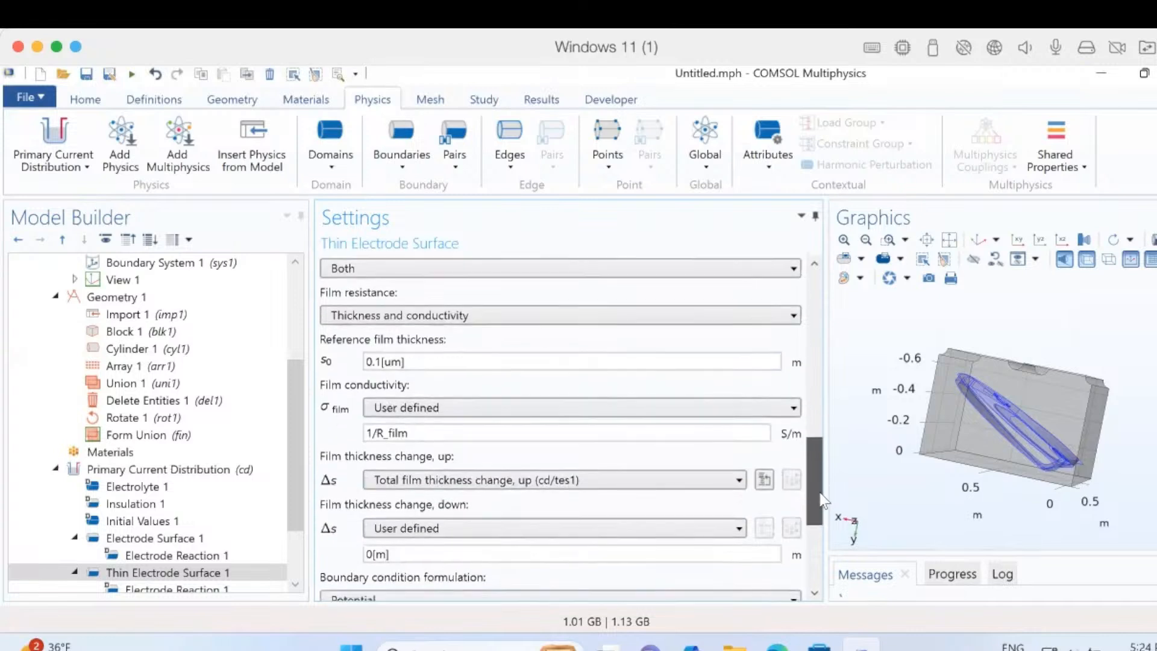
pyautogui.click(595, 515)
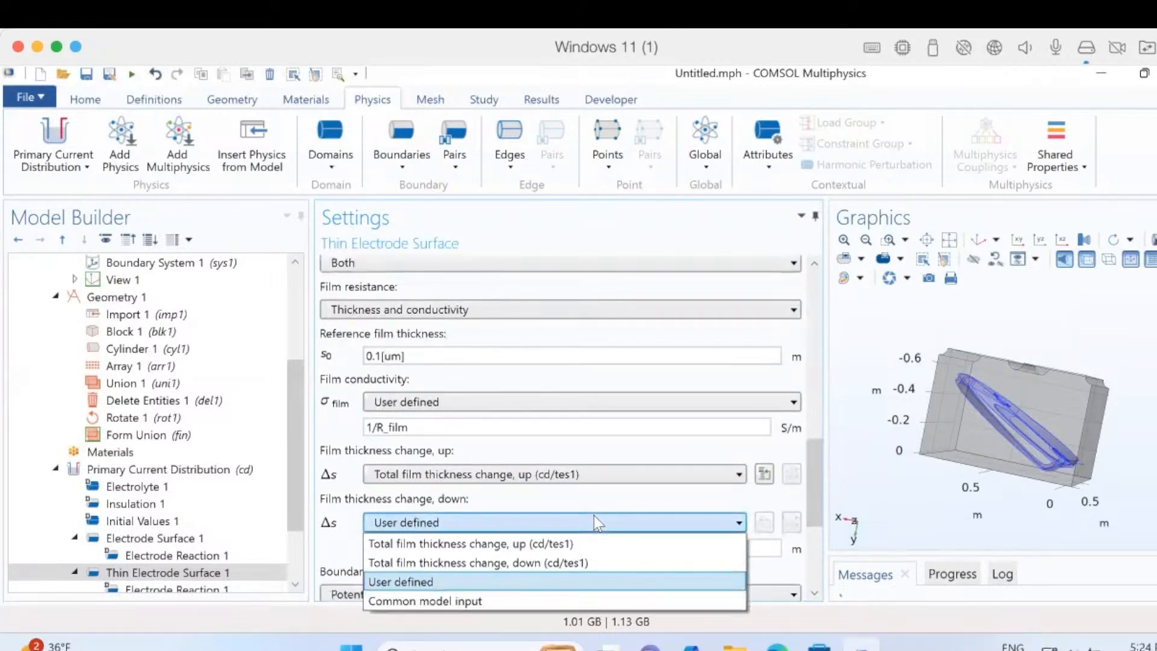
pyautogui.click(483, 562)
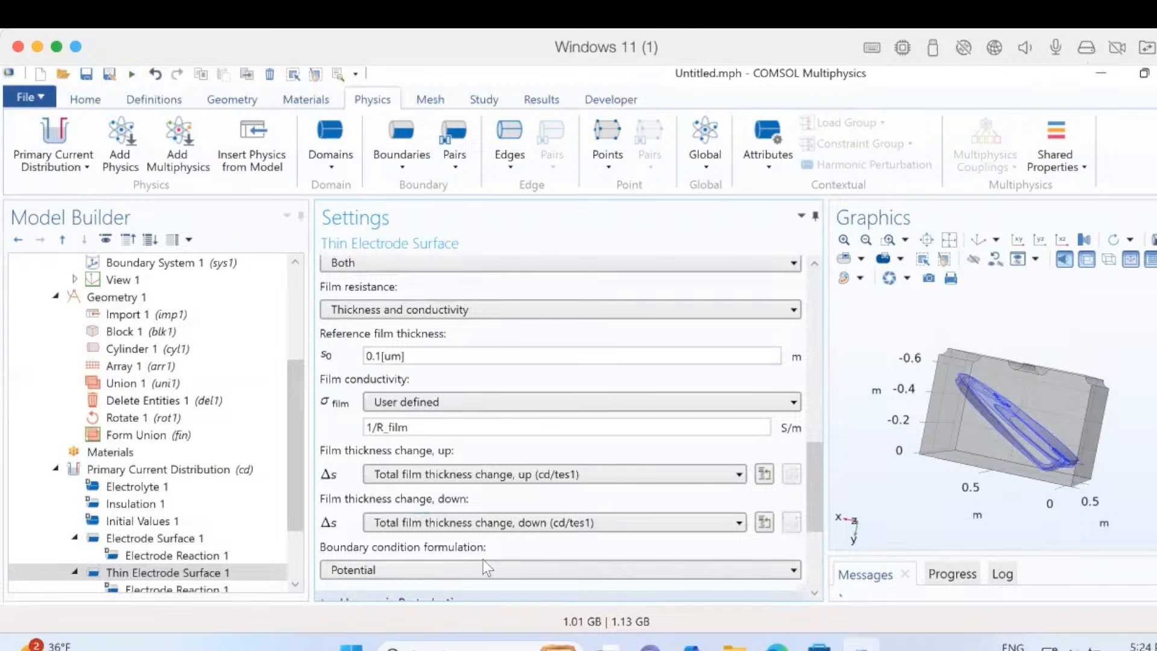
# Set the film resistance's boundary condition formulation to Current density for the Thin Electrode Surface
pyautogui.moveTo(812, 471); pyautogui.dragTo(814, 500)
pyautogui.click(611, 489)
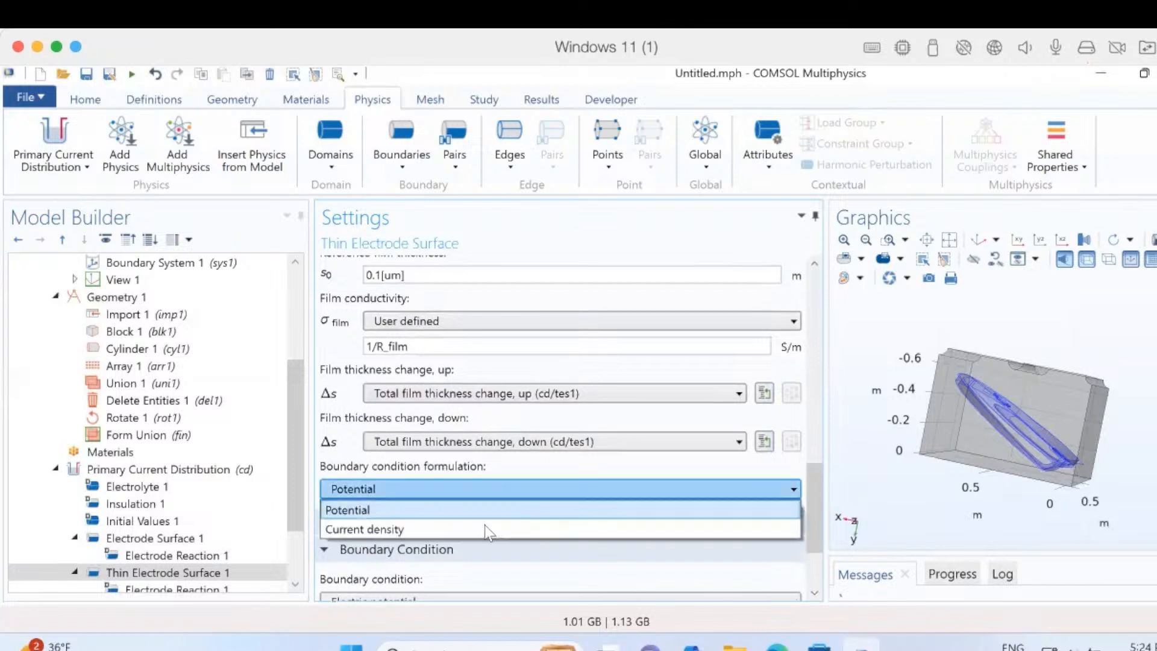
pyautogui.click(473, 529)
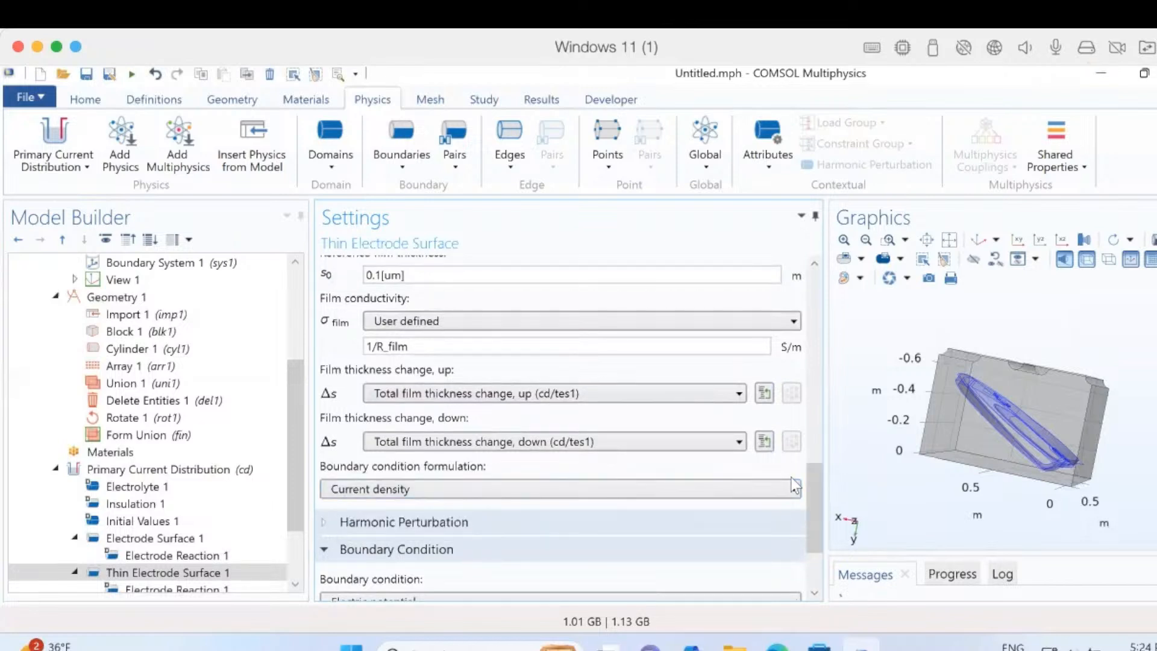
pyautogui.moveTo(815, 512); pyautogui.dragTo(818, 519)
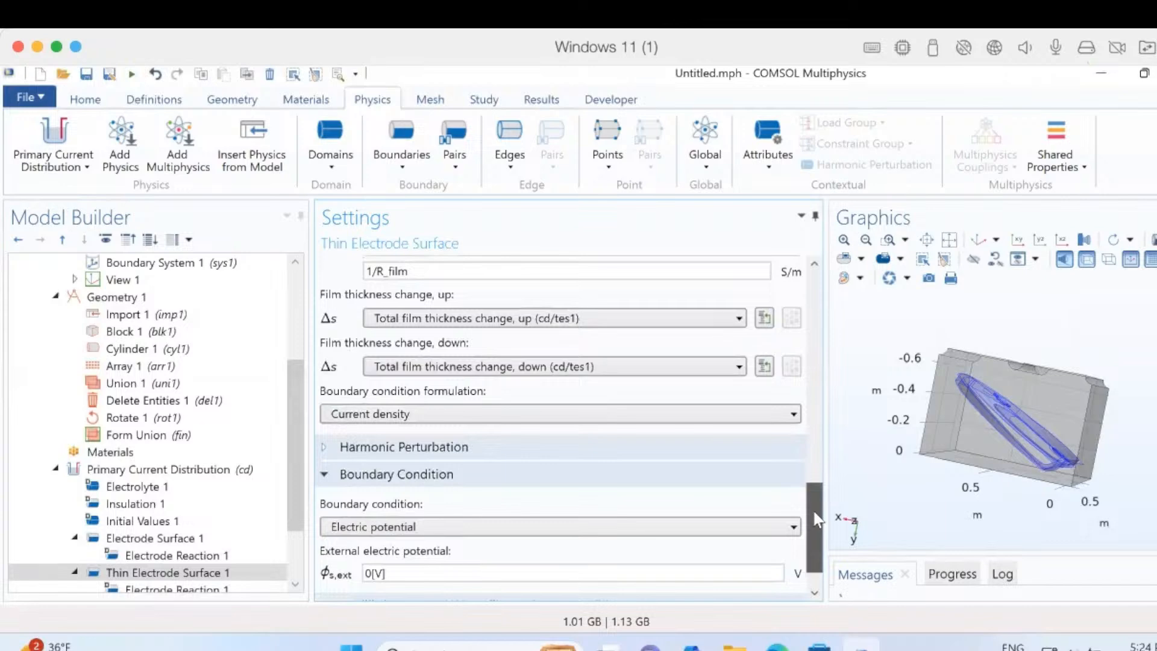
pyautogui.moveTo(817, 520); pyautogui.dragTo(817, 516)
# Set the depositing species' stoichiometric coefficient to 1 in the Electrode Reaction under Thin Electrode Surface 1
pyautogui.click(121, 574)
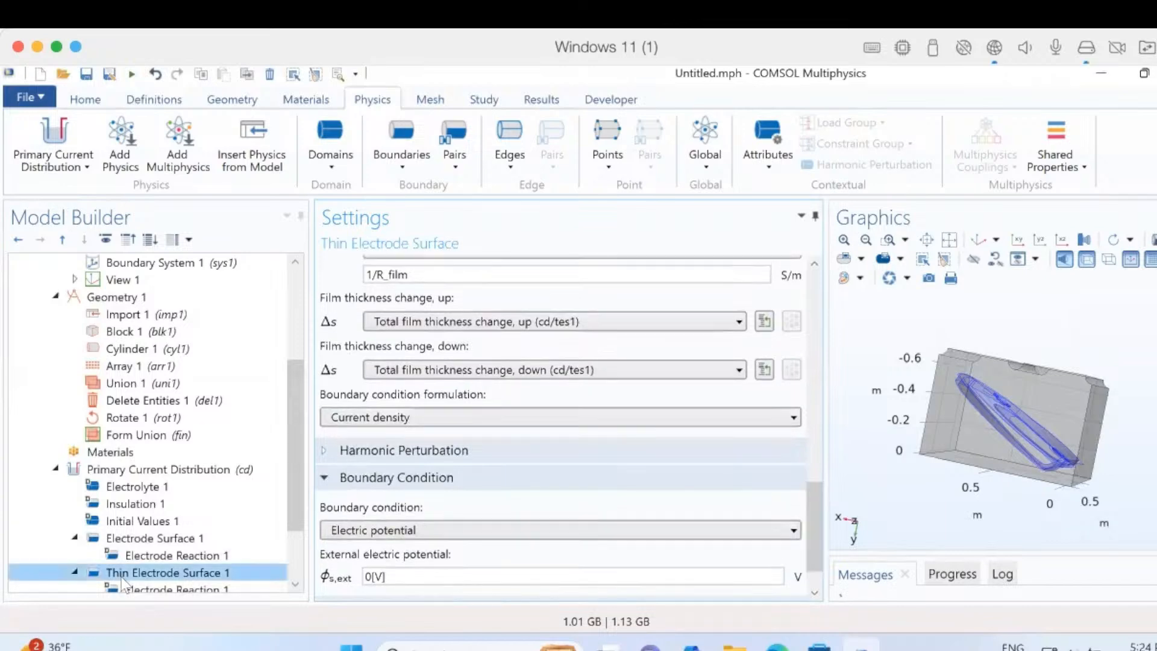
pyautogui.click(128, 587)
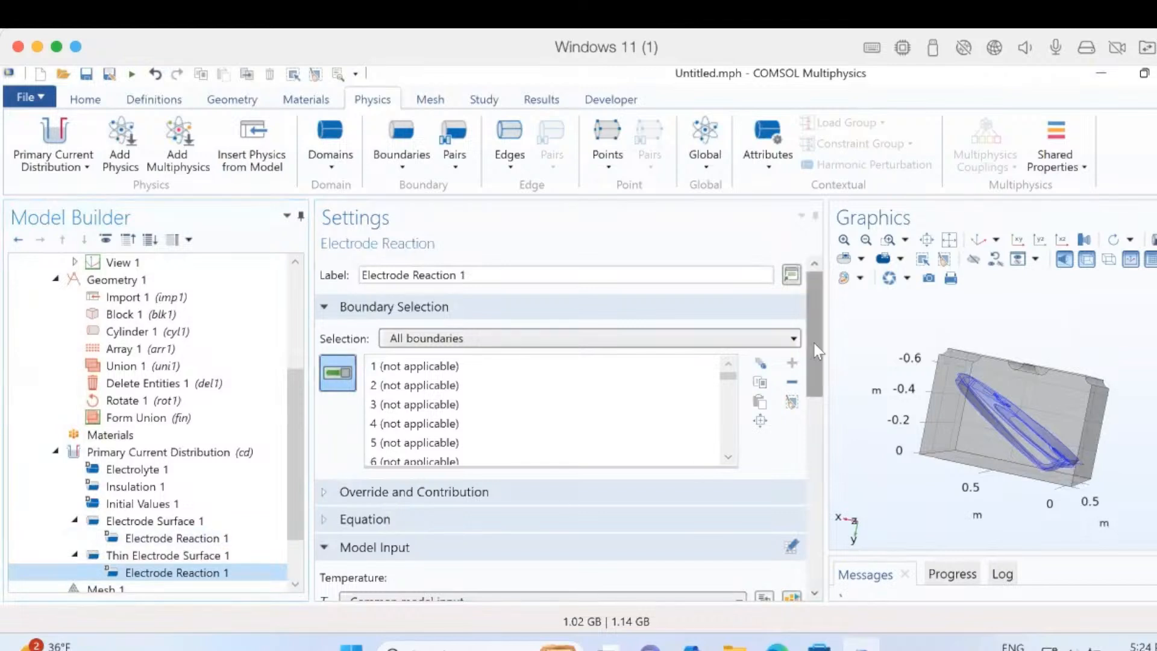
pyautogui.scroll(-5, 814, 342)
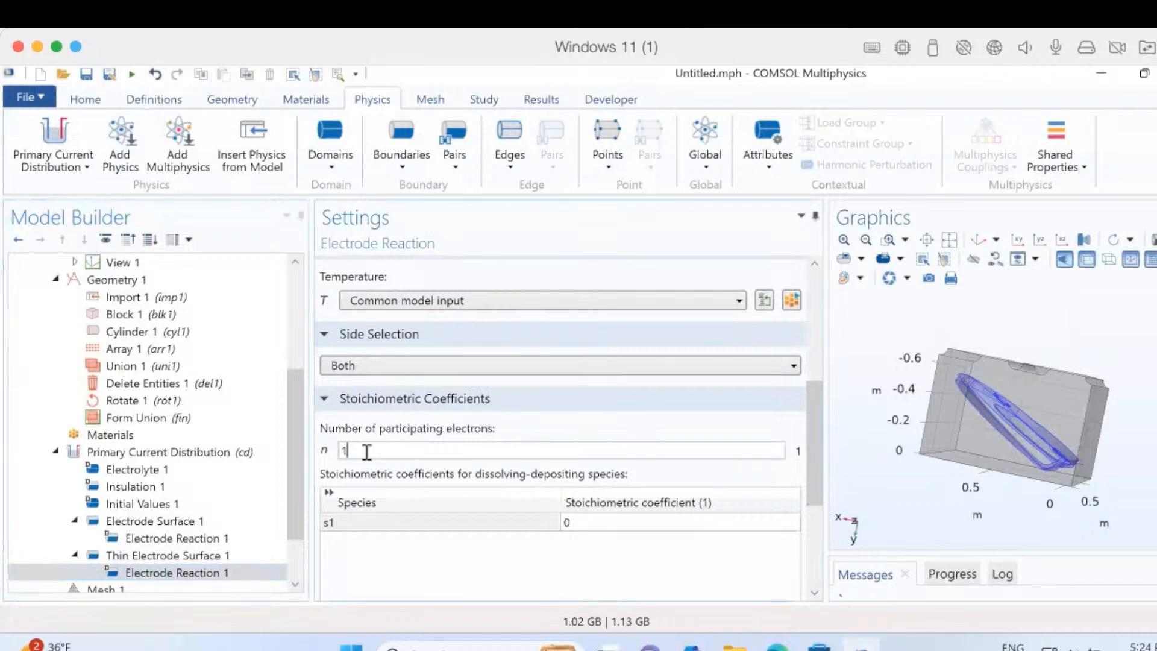
pyautogui.click(366, 450)
pyautogui.click(581, 520)
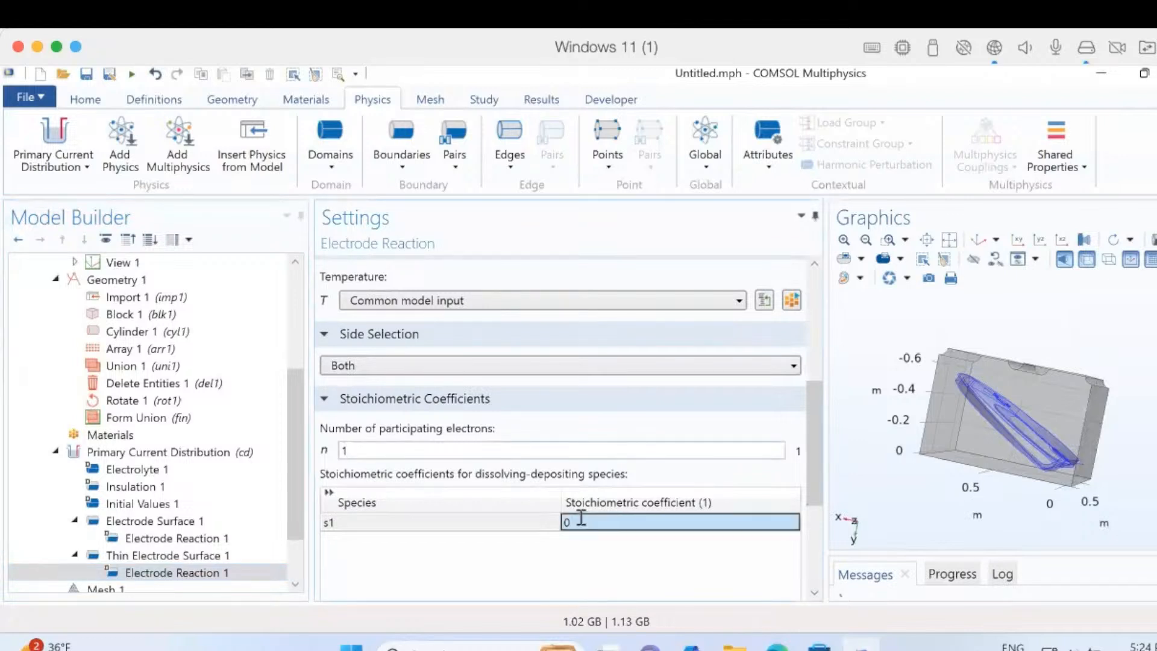
pyautogui.click(581, 519)
pyautogui.write('1')
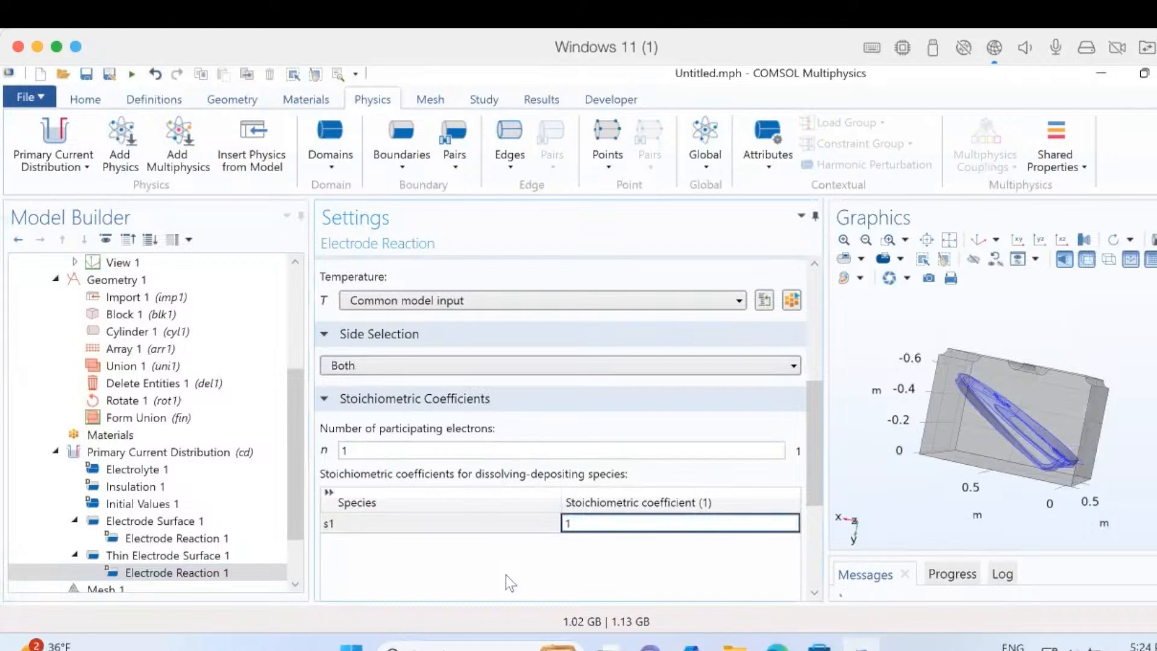
# Change the sequence type of Mesh 1 to User-controlled mesh
pyautogui.click(75, 520)
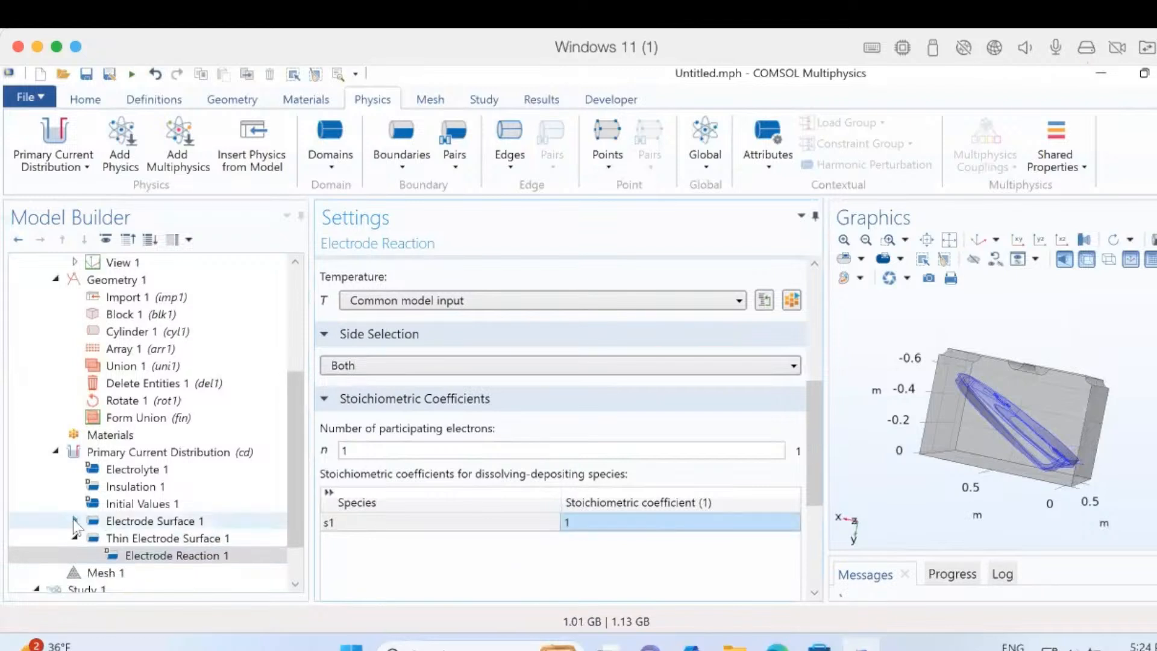
pyautogui.moveTo(296, 432); pyautogui.dragTo(292, 319)
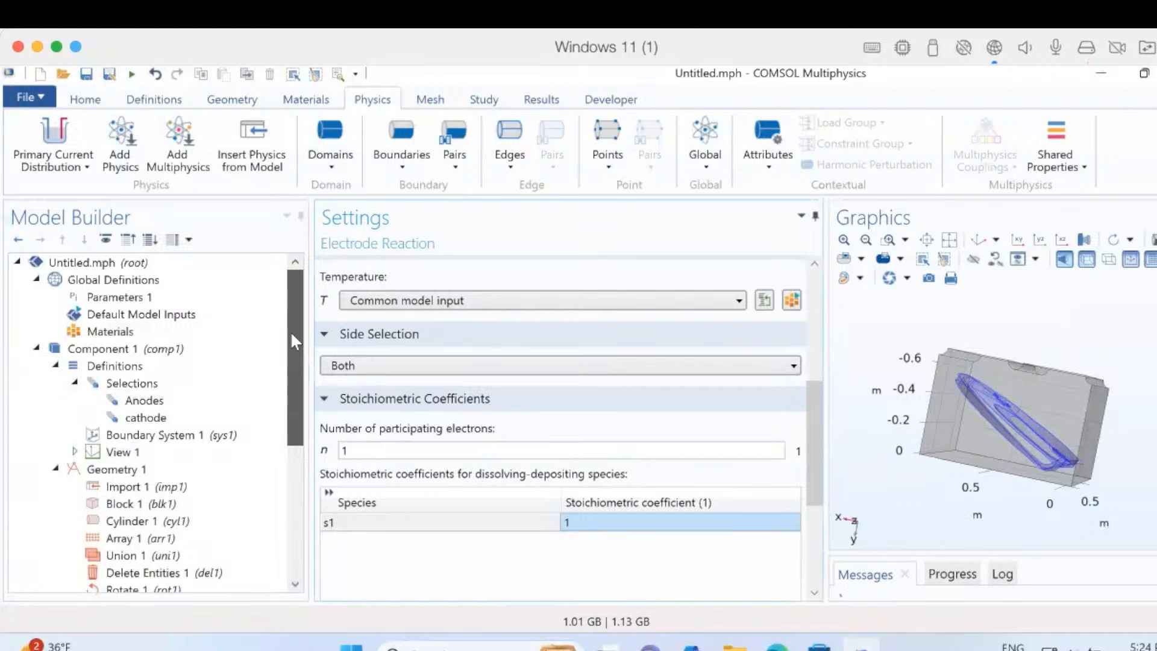
pyautogui.moveTo(291, 330); pyautogui.dragTo(288, 468)
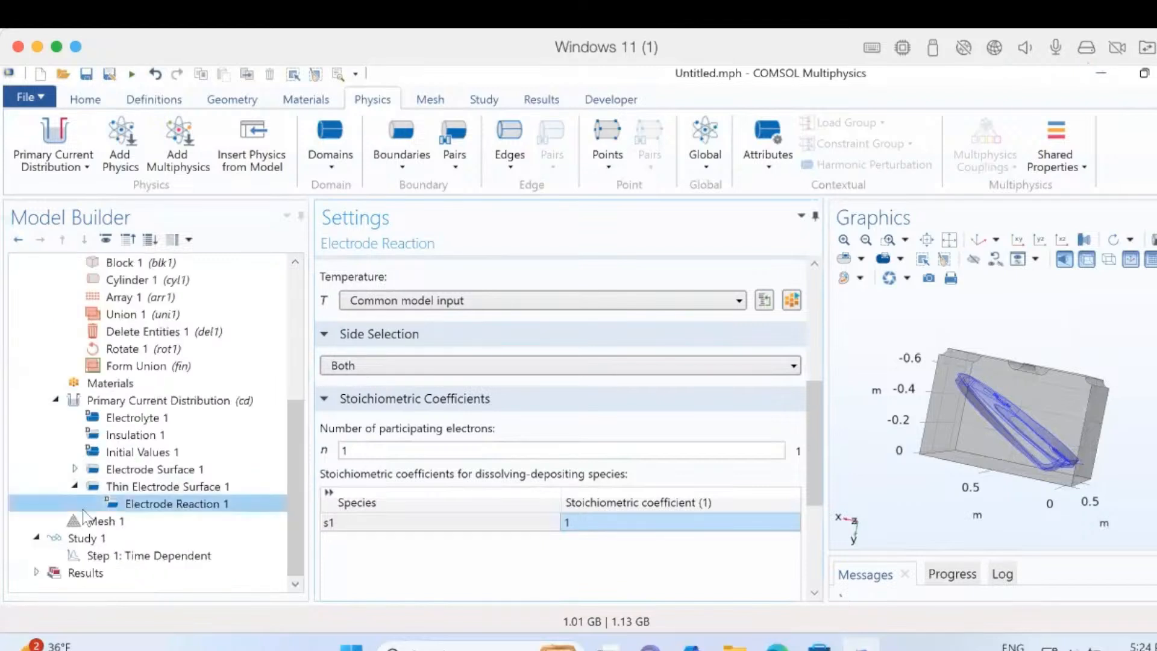
pyautogui.click(99, 520)
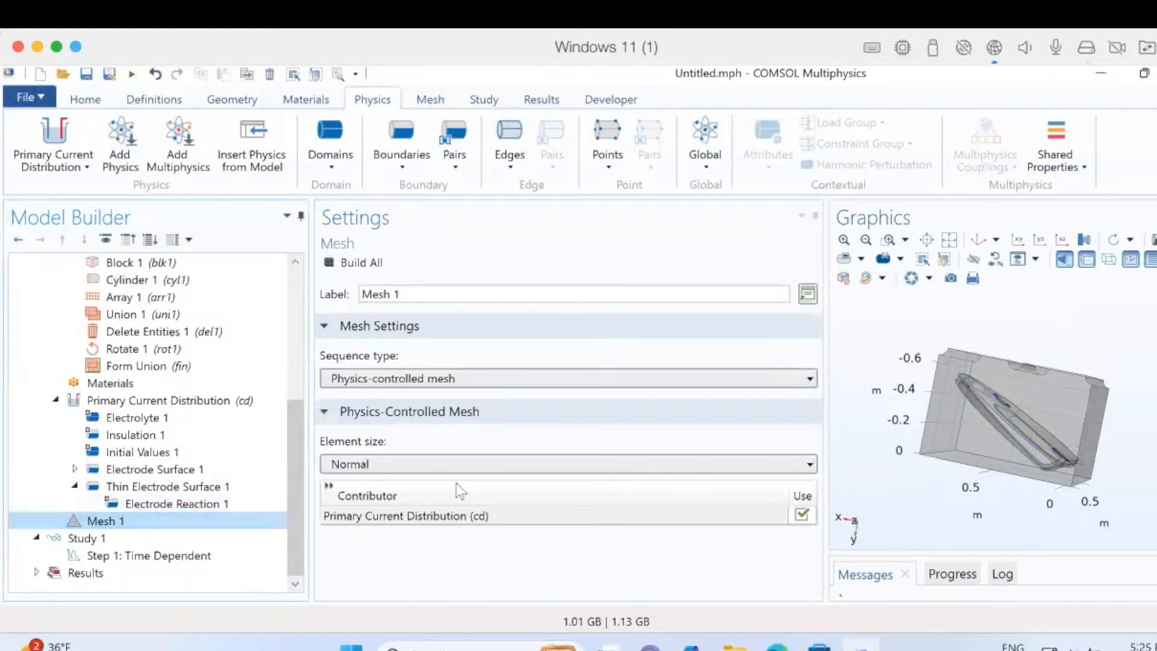
pyautogui.click(419, 381)
pyautogui.click(394, 399)
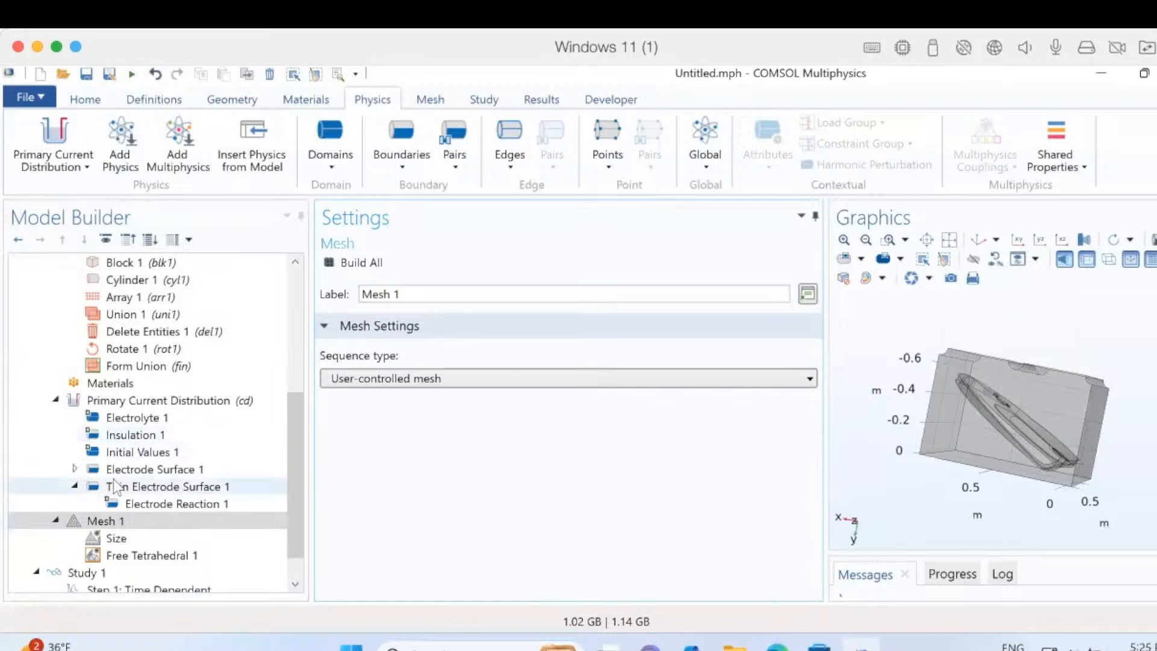
# Set the predefined element size of Mesh 1's global Size node to Fine, calibrated for General physics
pyautogui.click(115, 525)
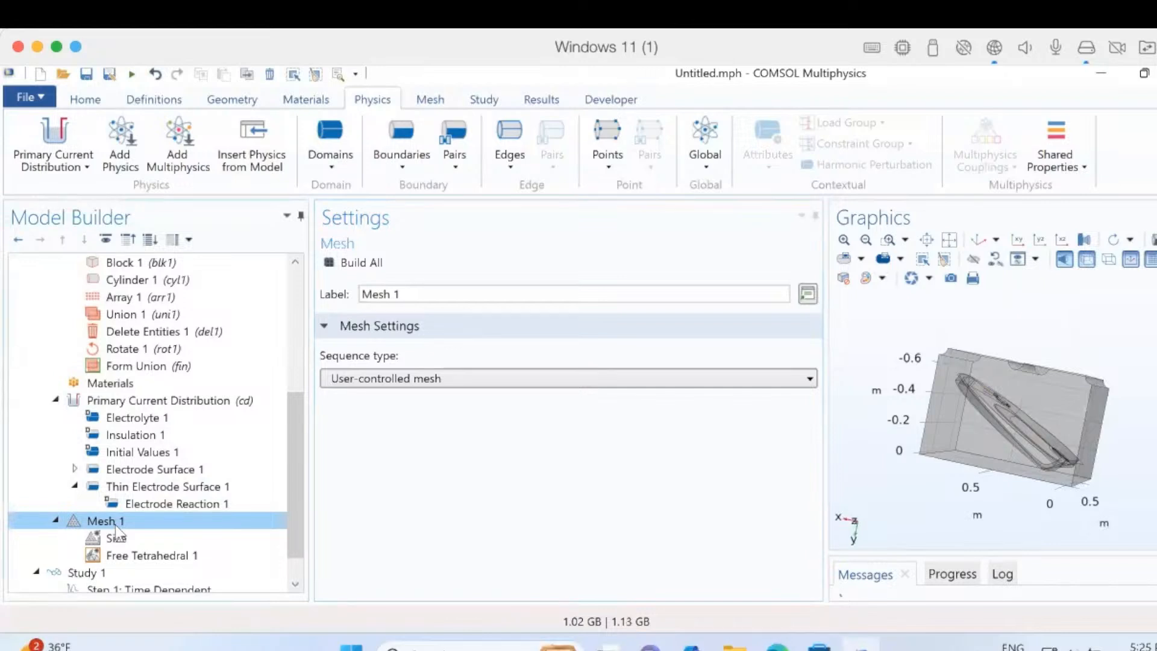
pyautogui.rightClick(115, 524)
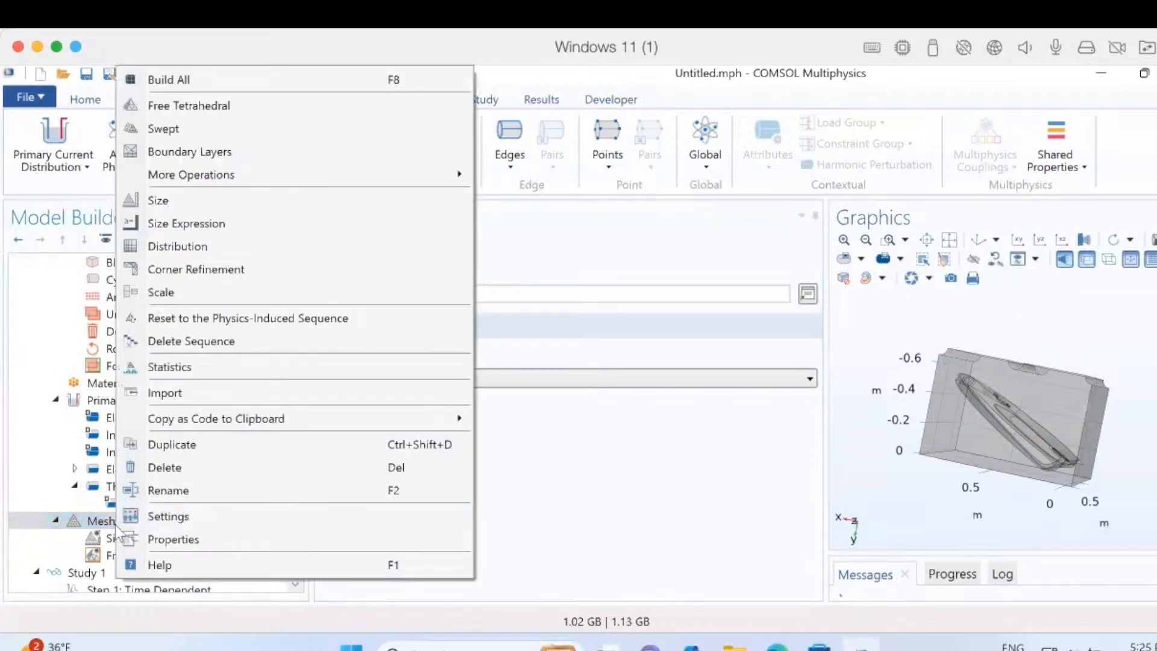
pyautogui.click(115, 525)
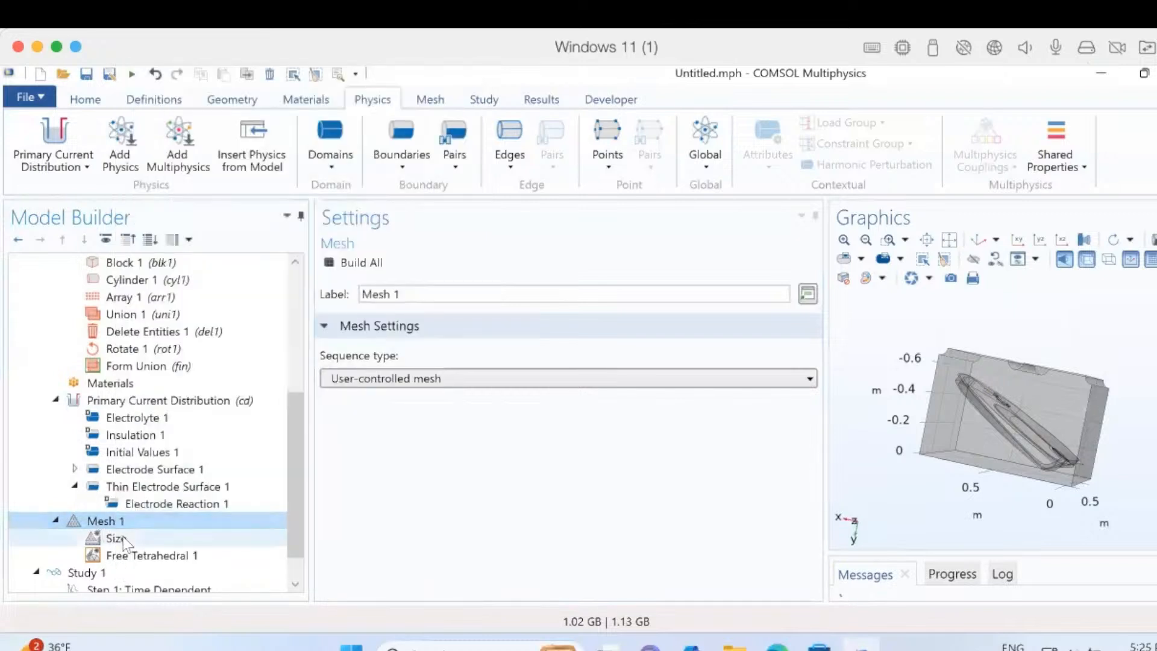
pyautogui.click(123, 537)
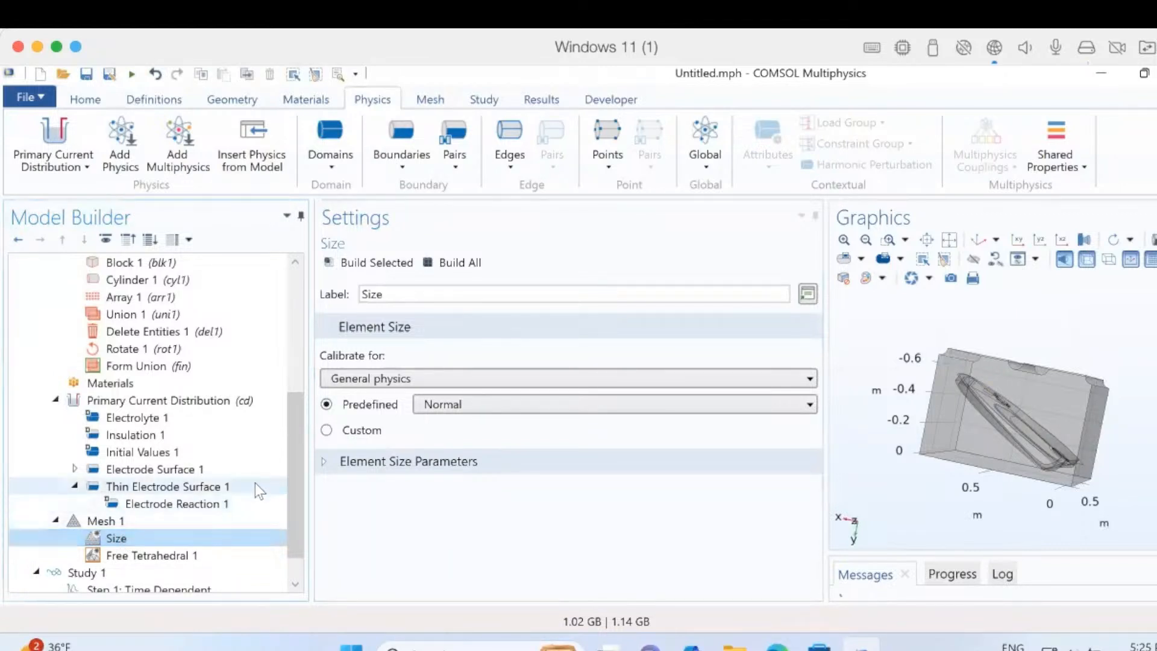
pyautogui.click(440, 375)
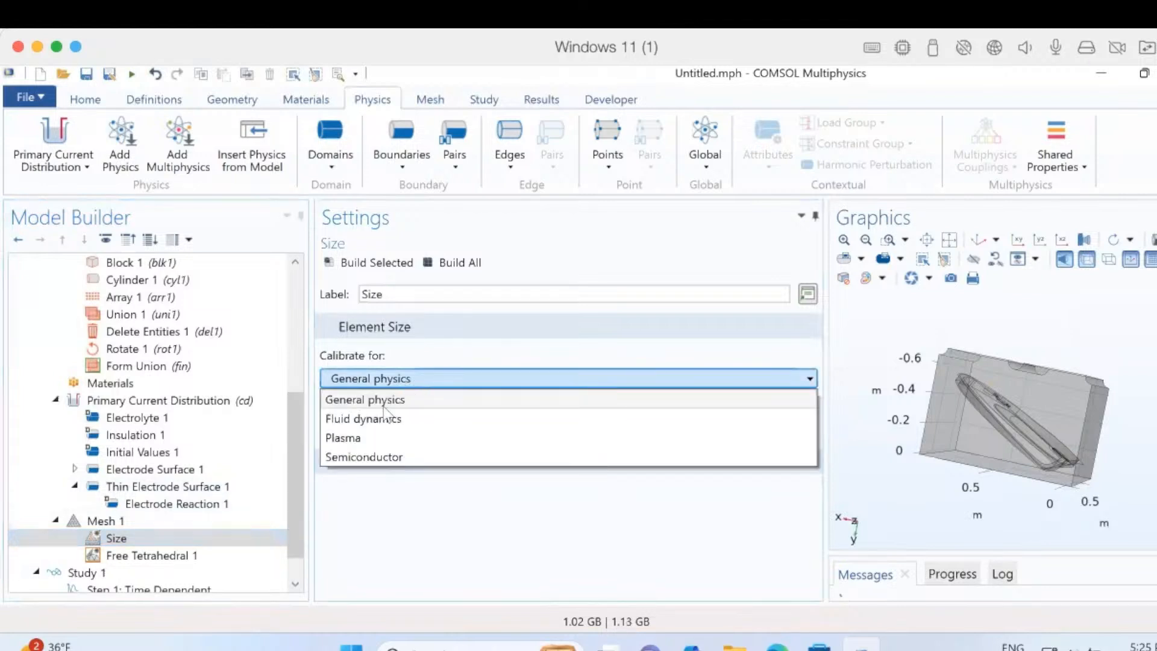
pyautogui.click(398, 374)
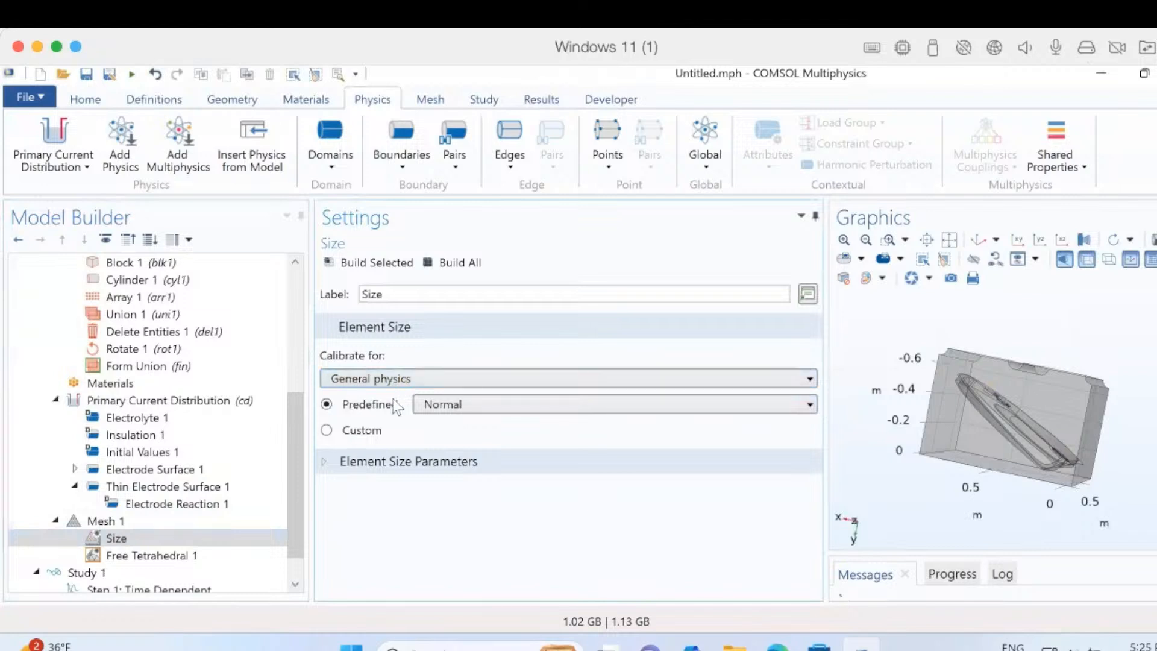
pyautogui.click(465, 400)
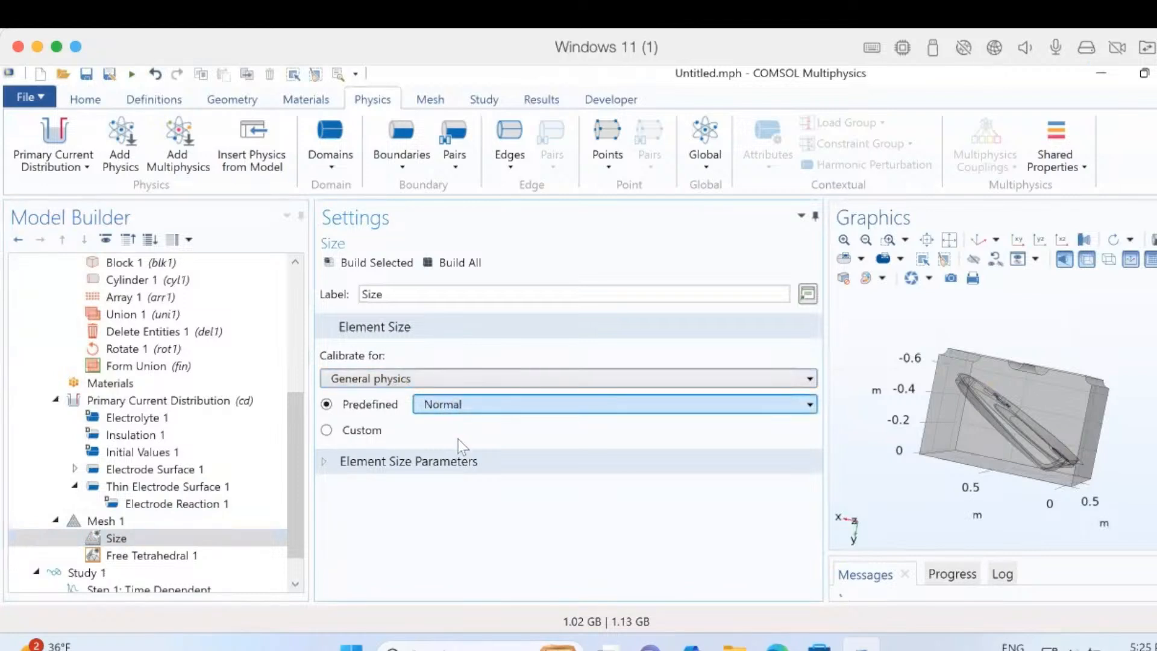
pyautogui.click(452, 484)
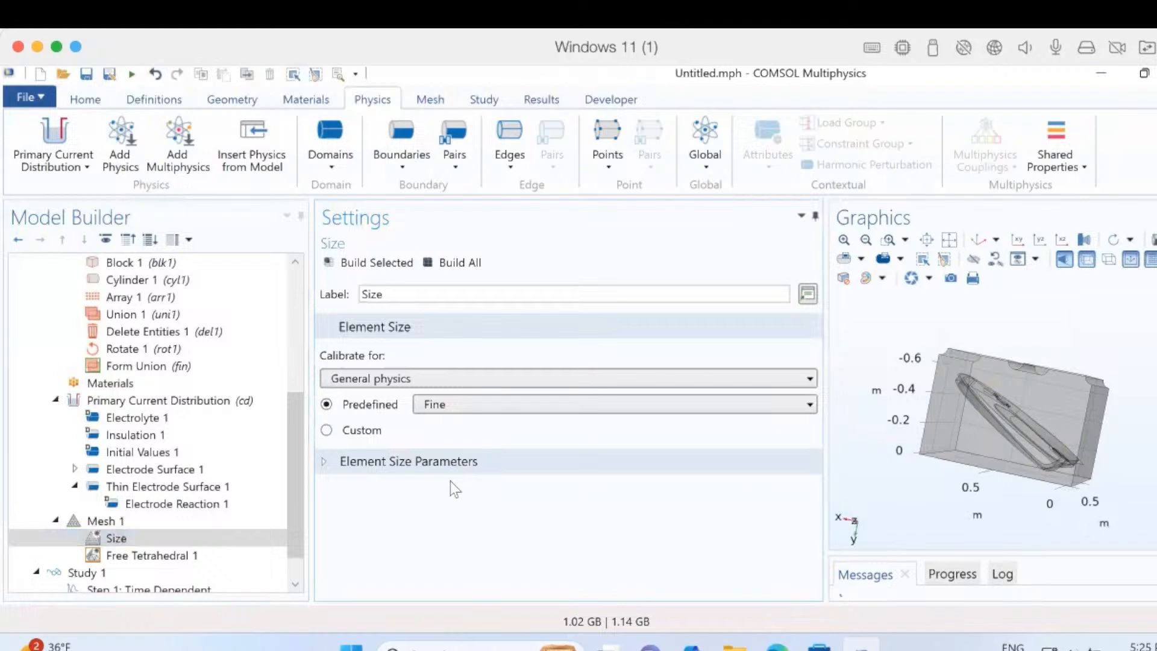
# Add a Size attribute to Free Tetrahedral 1 and apply it at the Boundary level to boundary 7
pyautogui.click(120, 555)
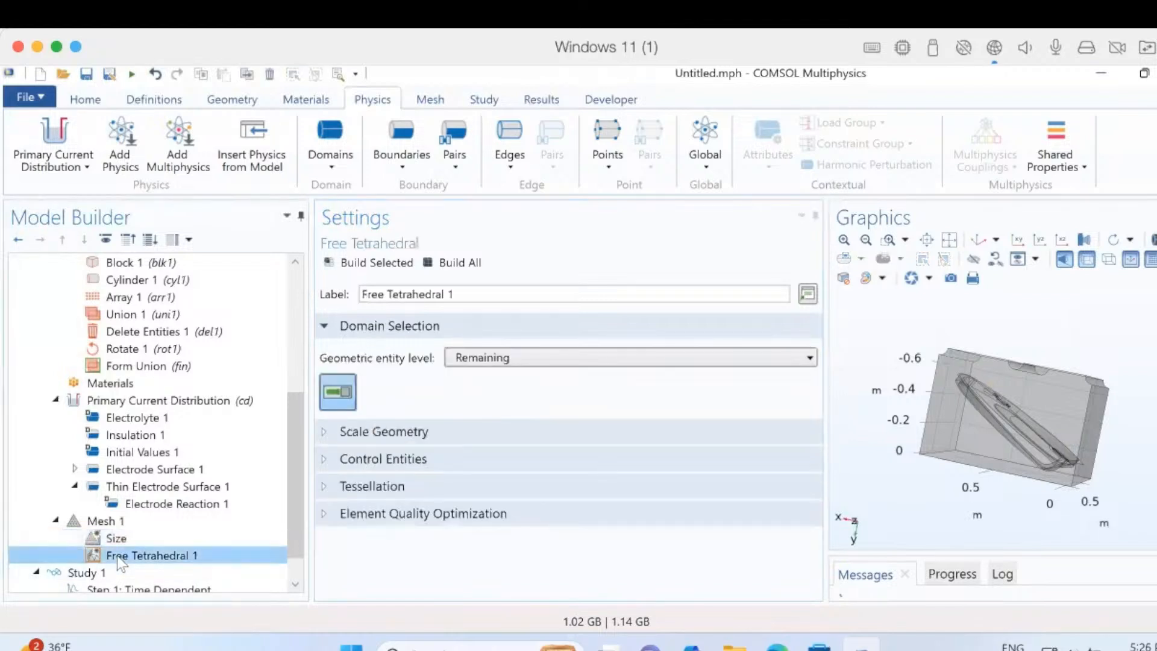
pyautogui.rightClick(121, 563)
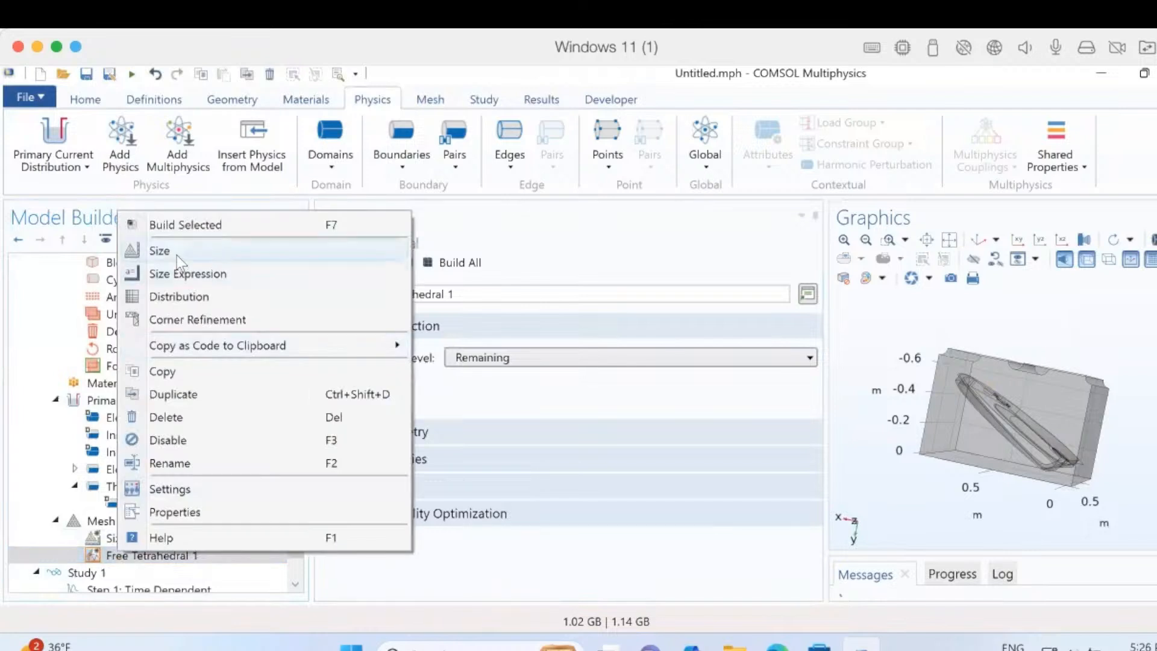
pyautogui.click(176, 256)
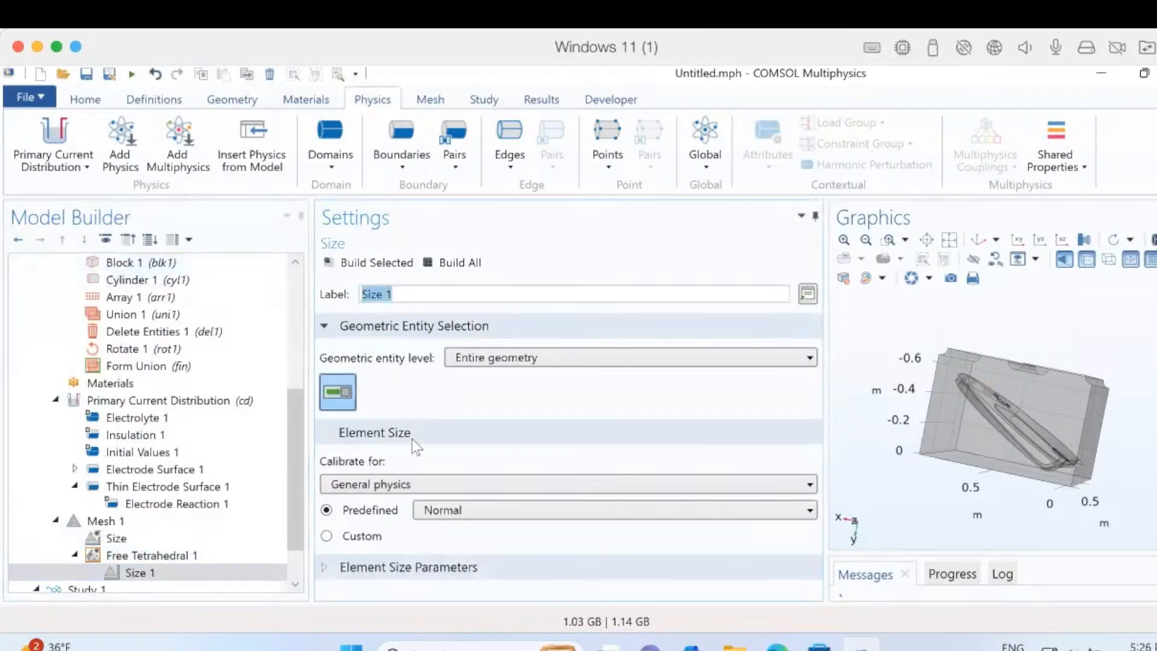
pyautogui.click(482, 364)
pyautogui.click(471, 415)
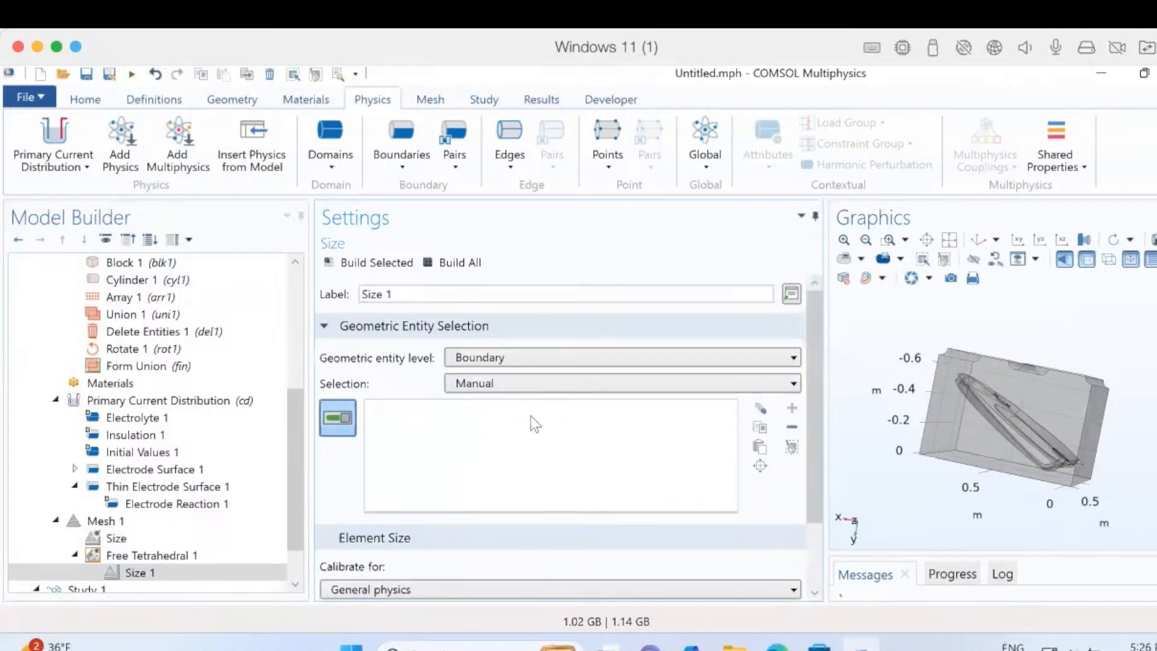
pyautogui.click(760, 447)
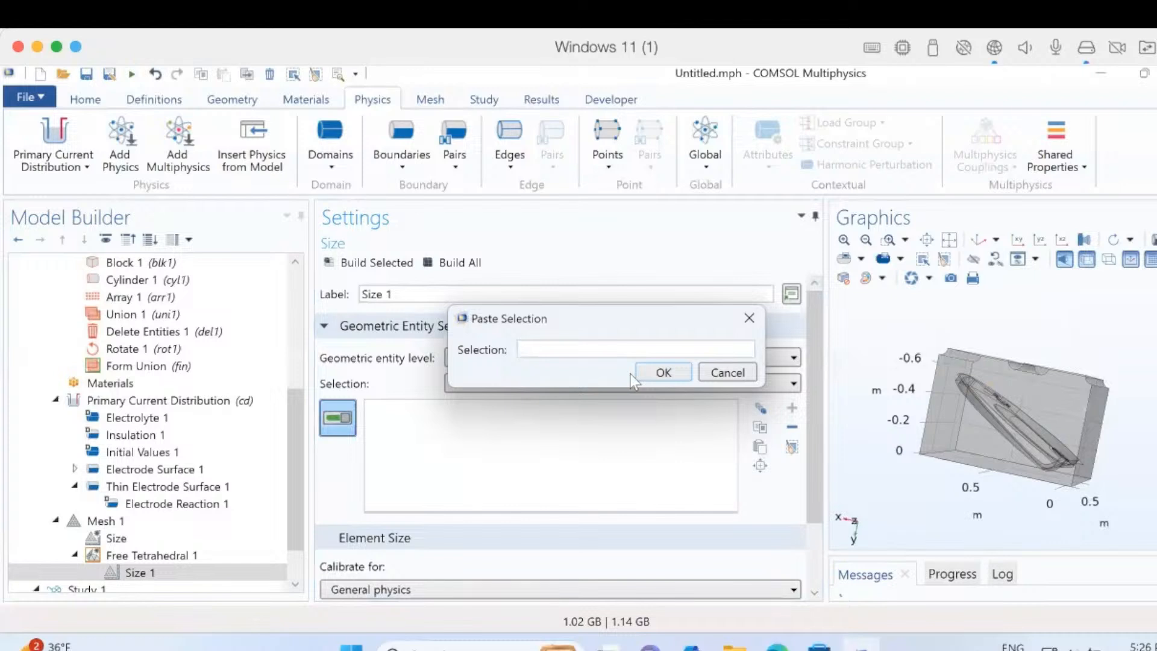
pyautogui.write('7')
pyautogui.click(648, 370)
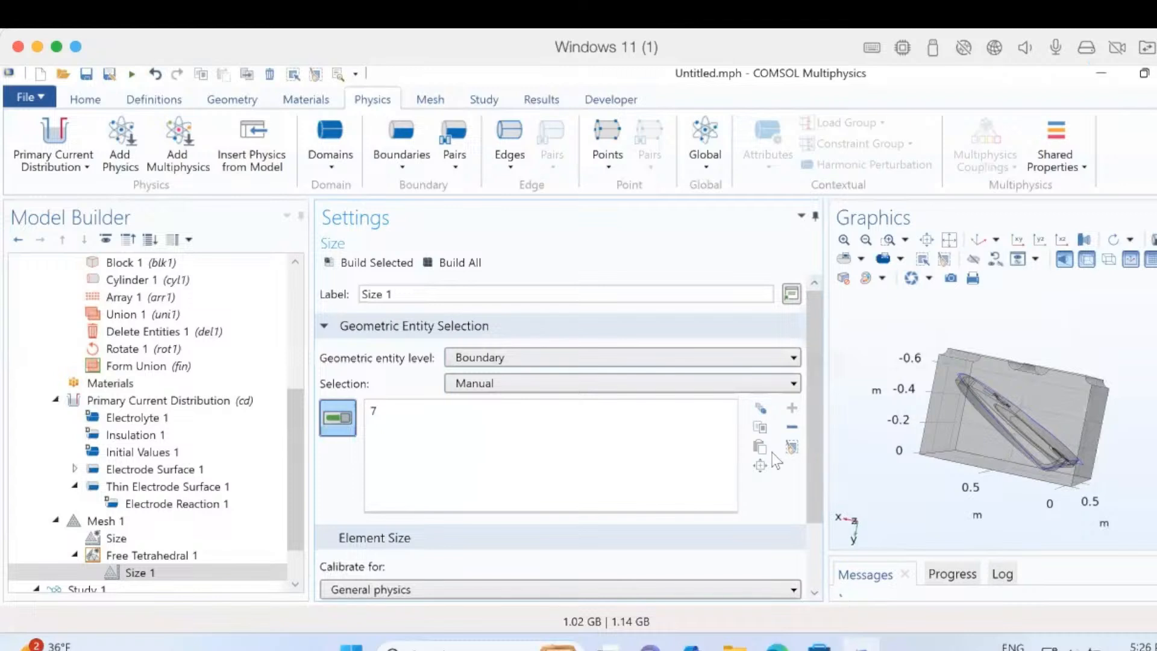
# Set the predefined element size for boundary 7 to Finer
pyautogui.scroll(-3, 818, 492)
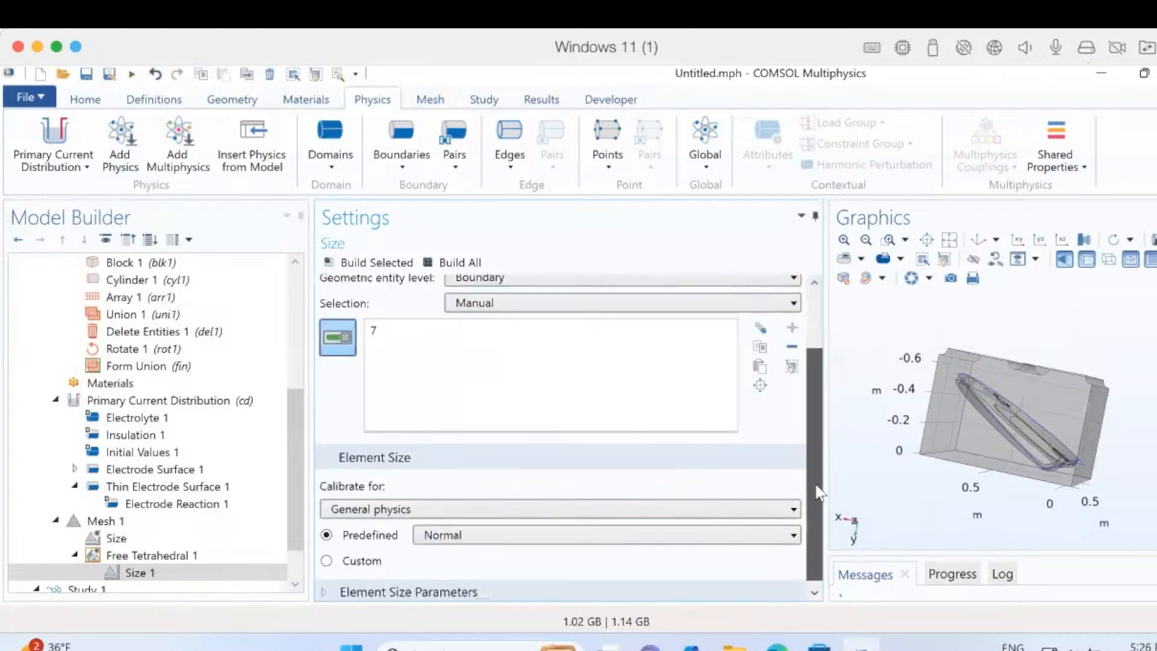
pyautogui.scroll(-1, 818, 492)
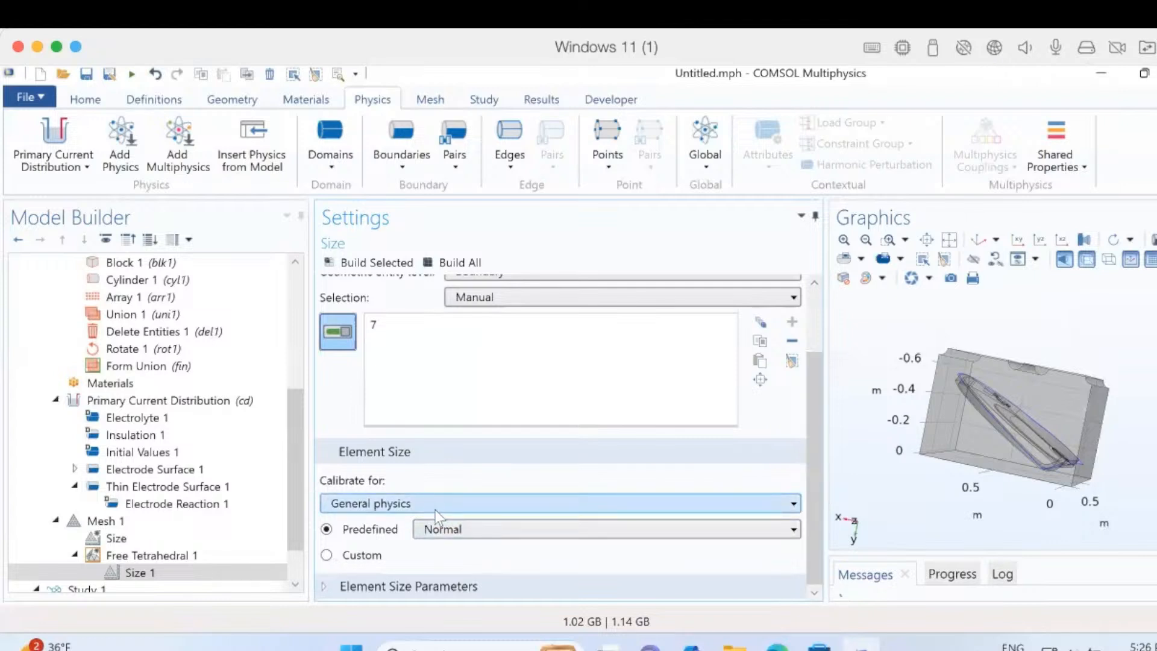
pyautogui.click(437, 529)
pyautogui.click(455, 412)
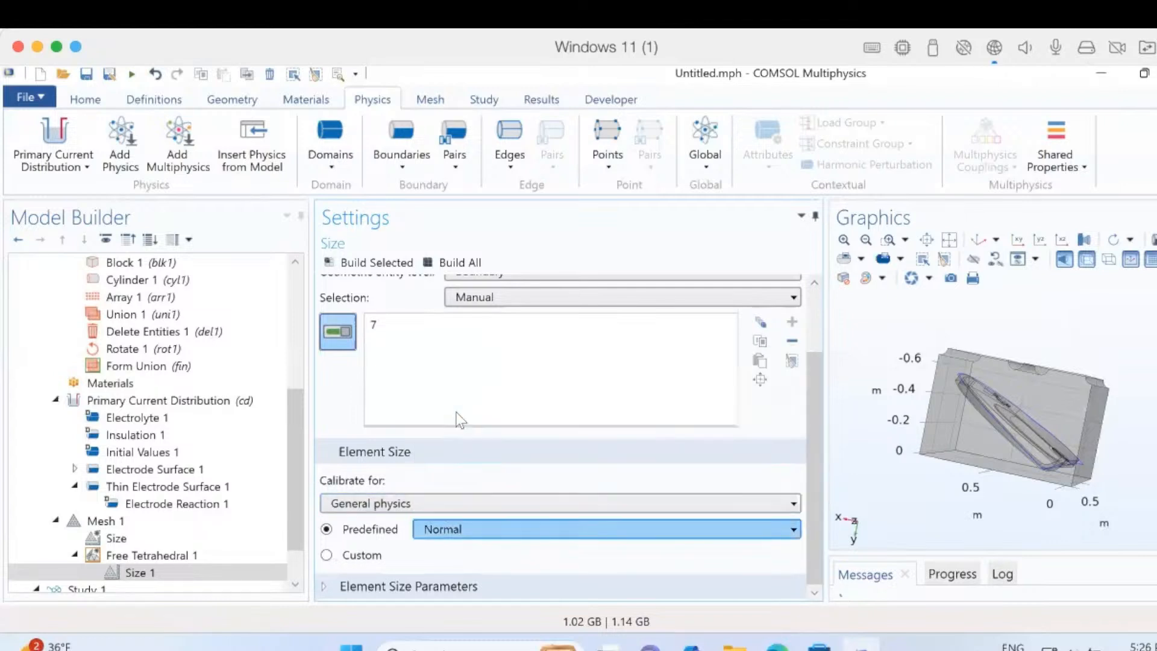
pyautogui.click(459, 529)
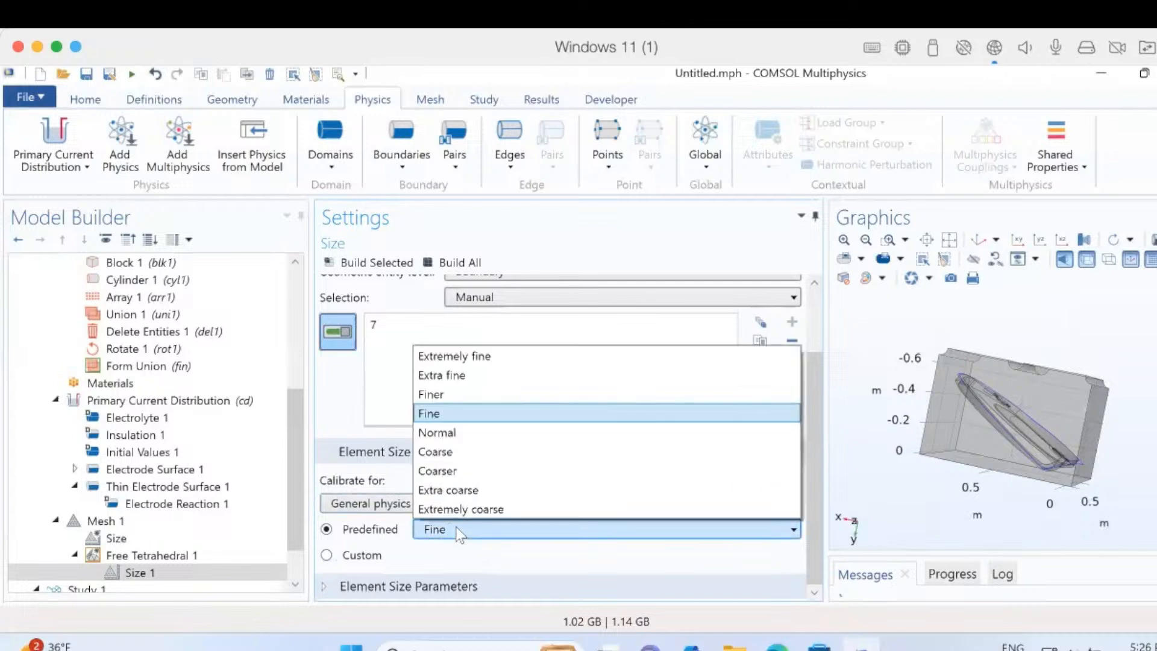
pyautogui.click(468, 395)
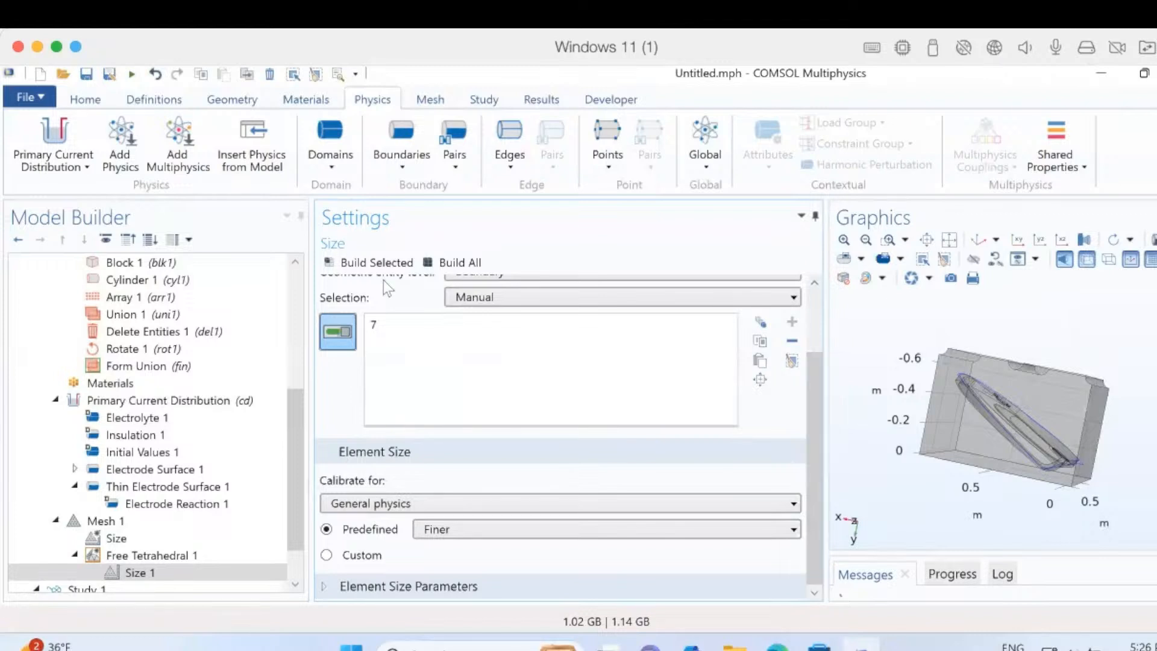
# Build the complete mesh and inspect it on the door and tank in the default 3D view
pyautogui.click(452, 262)
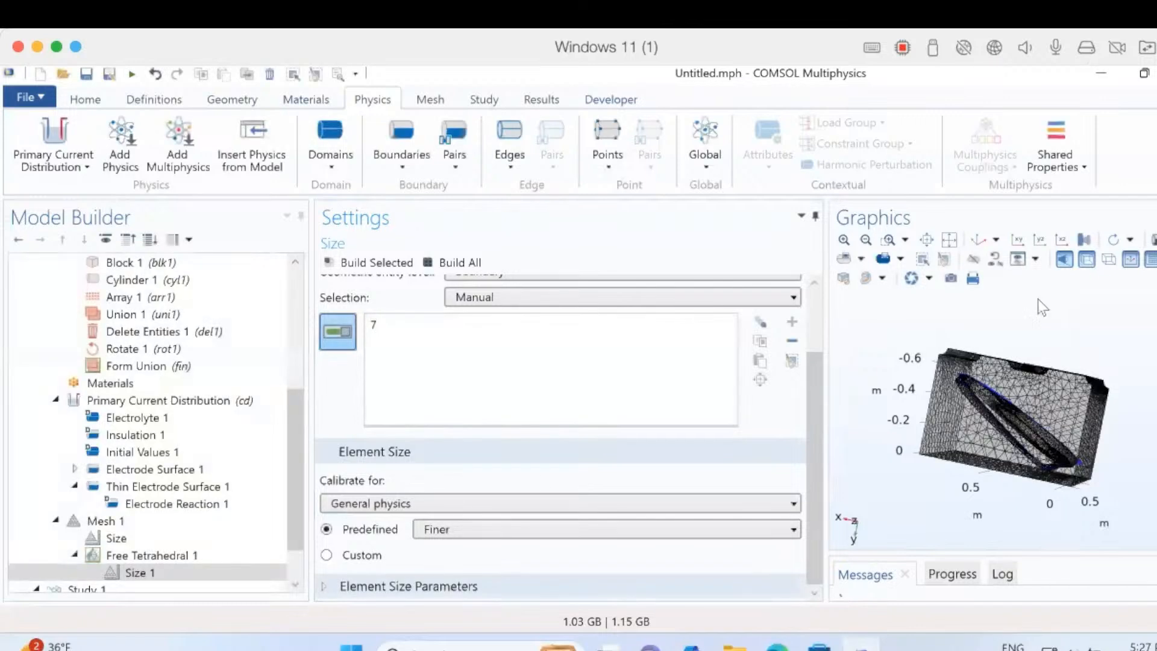
pyautogui.click(947, 242)
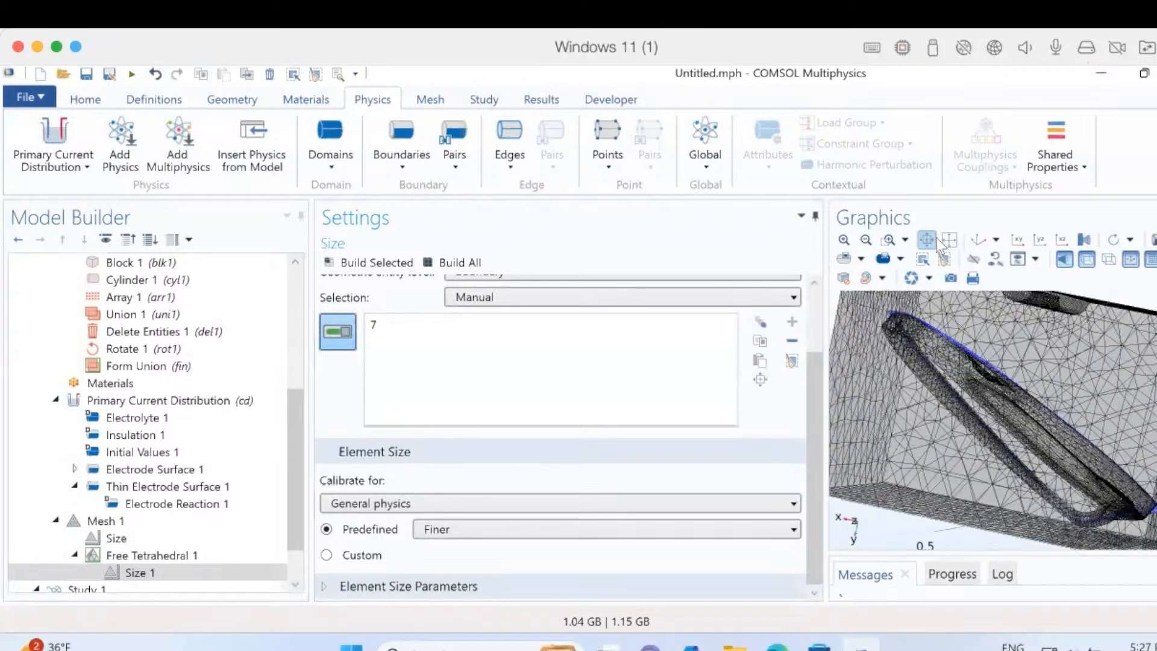
pyautogui.click(979, 241)
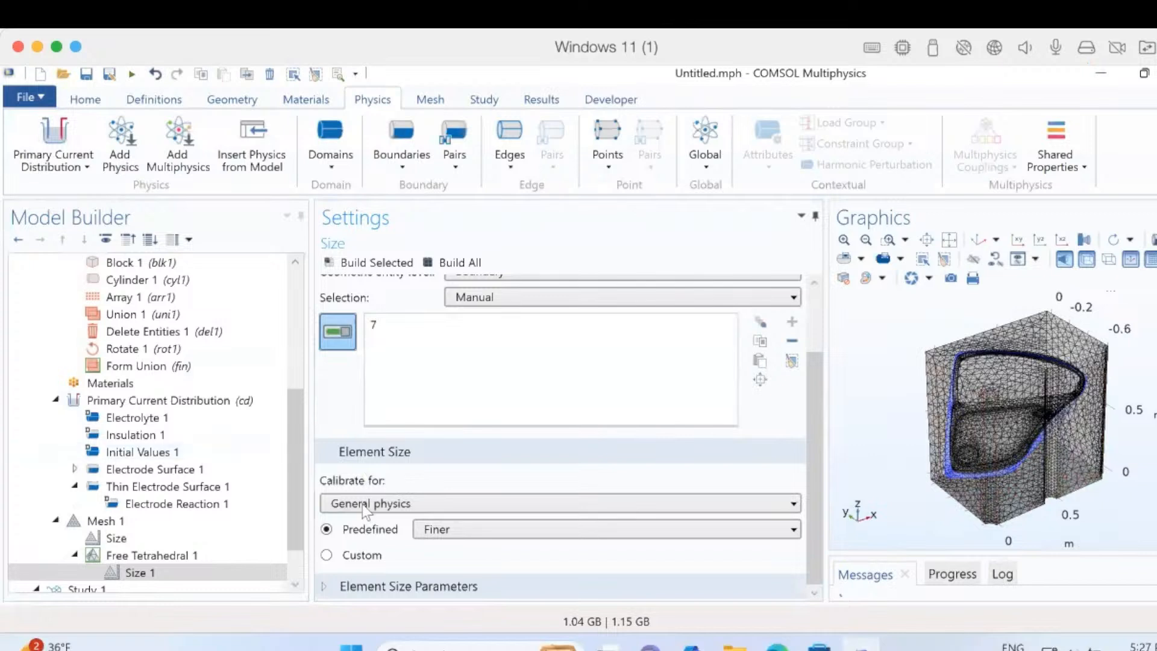
# Review the model tree from Global Definitions to Study 1 with Geometry 1 collapsed, and check the boundary Size settings
pyautogui.click(297, 560)
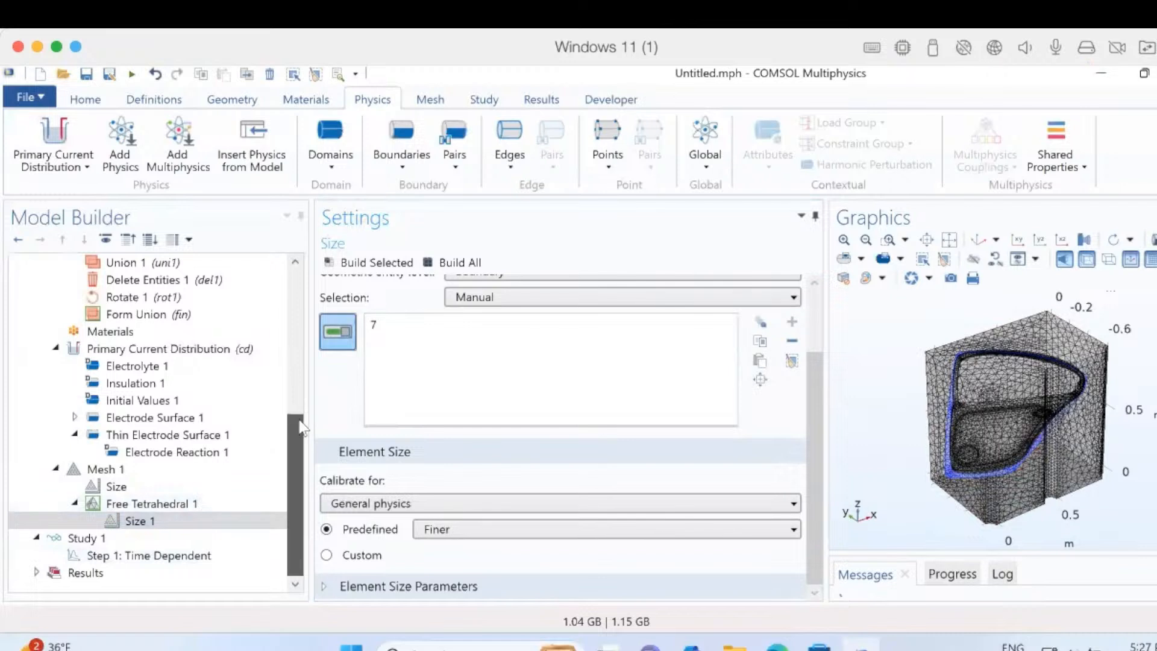
pyautogui.moveTo(299, 460); pyautogui.dragTo(299, 417)
pyautogui.scroll(3, 301, 422)
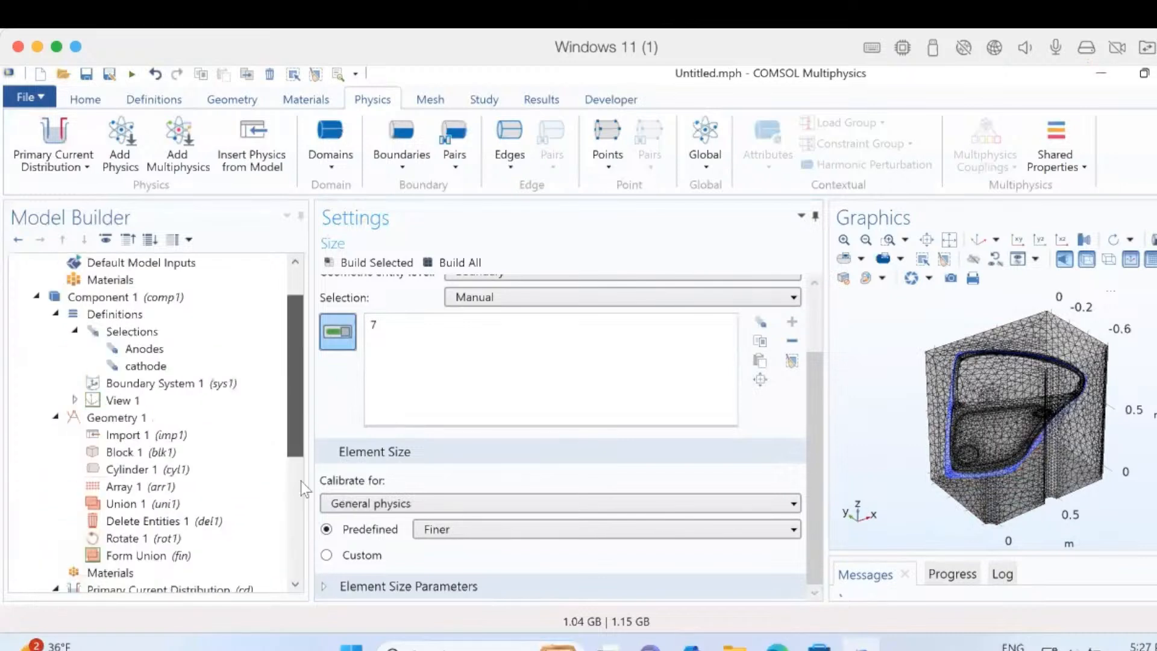
pyautogui.scroll(-3, 301, 481)
pyautogui.scroll(1, 291, 442)
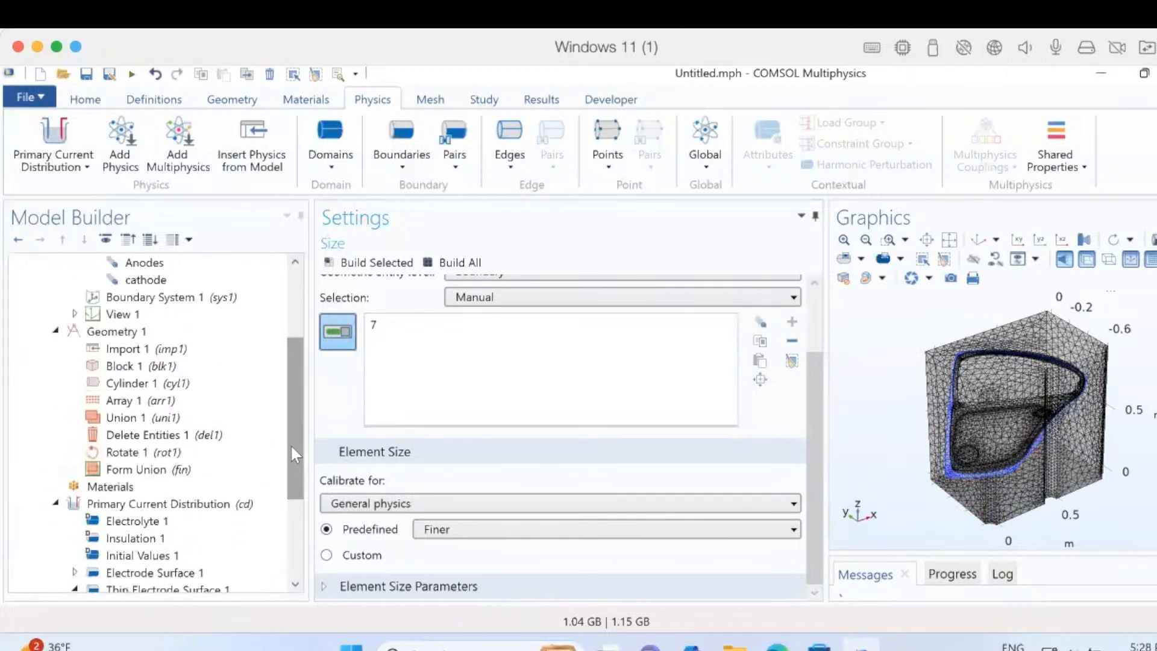
pyautogui.click(55, 331)
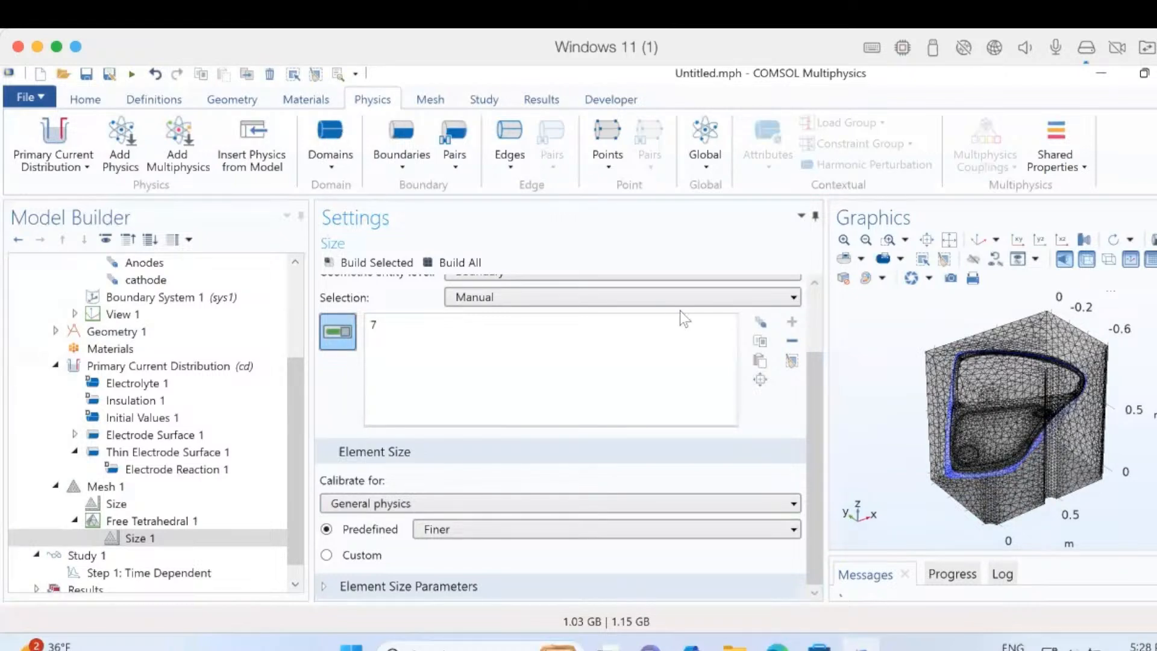
pyautogui.click(297, 295)
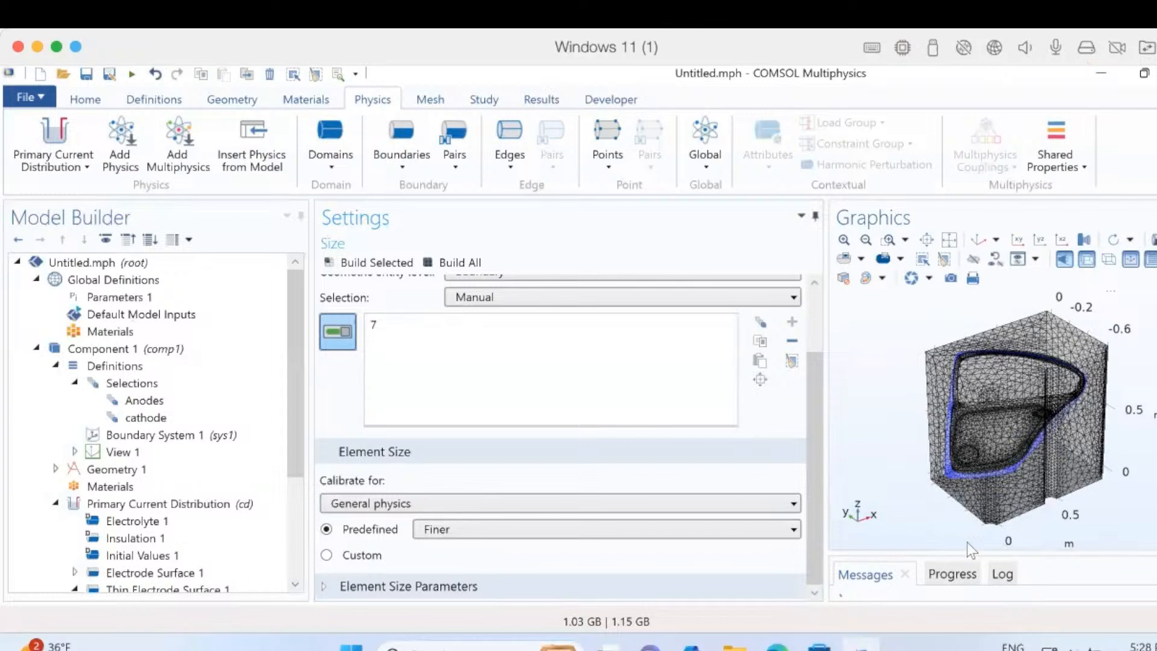
pyautogui.moveTo(809, 427); pyautogui.dragTo(811, 328)
pyautogui.moveTo(810, 378); pyautogui.dragTo(913, 412)
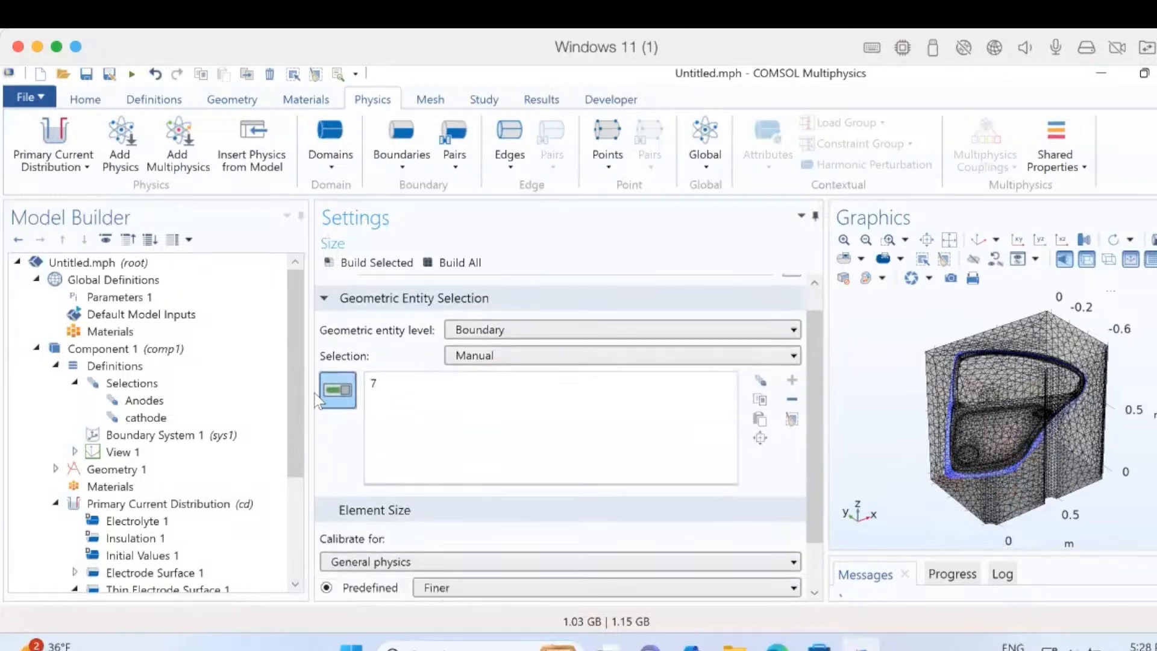
pyautogui.scroll(-3, 294, 518)
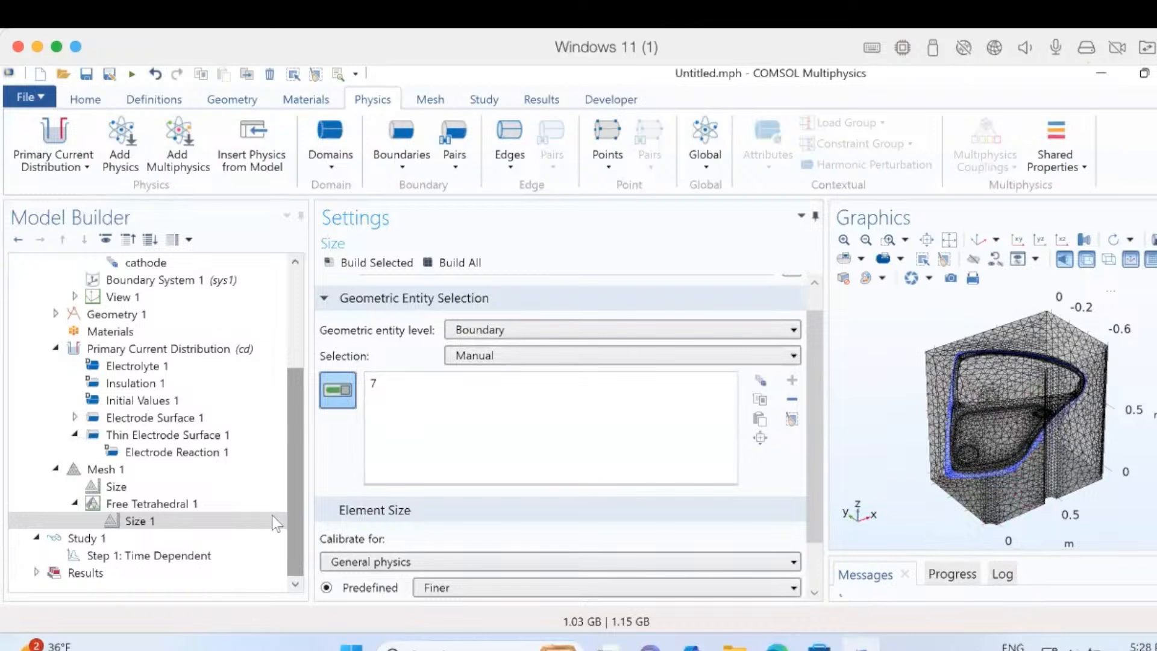
pyautogui.scroll(3, 287, 289)
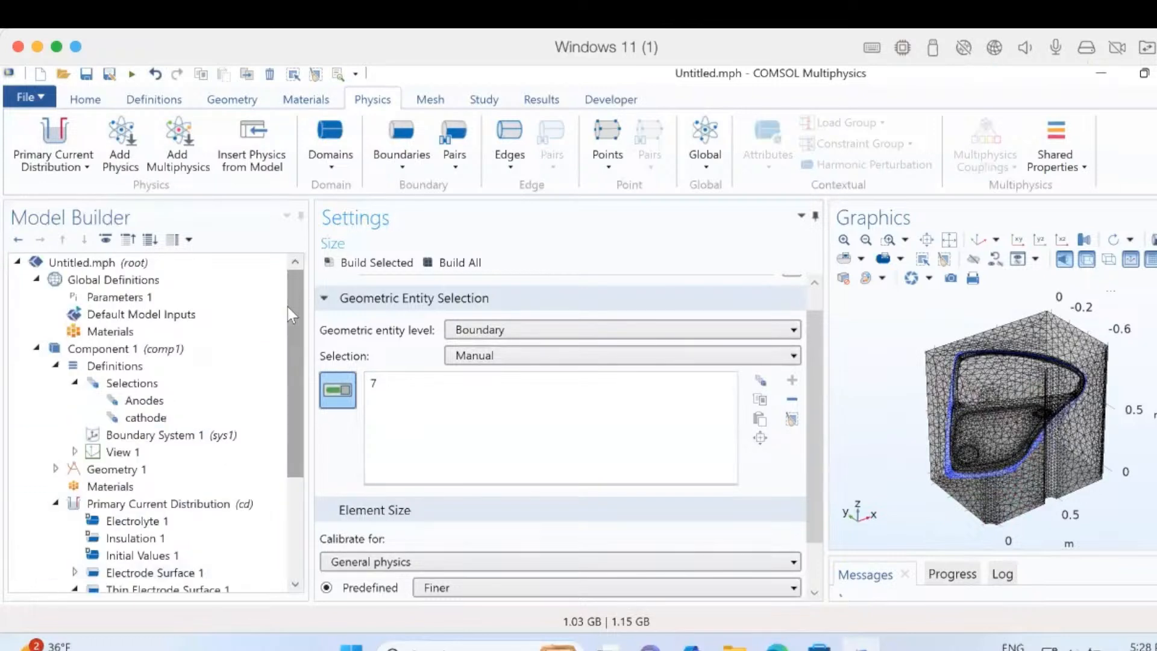
# Review the model's main branches and open Parameters 1 under Global Definitions to examine the defined parameters
pyautogui.click(37, 279)
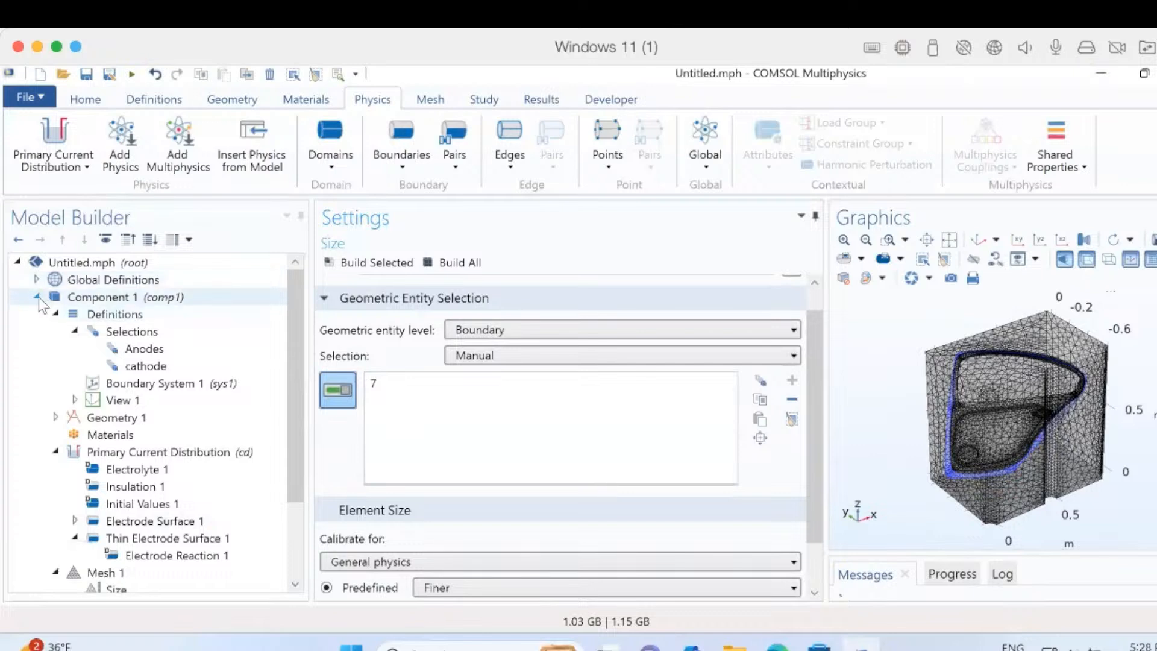
pyautogui.click(37, 296)
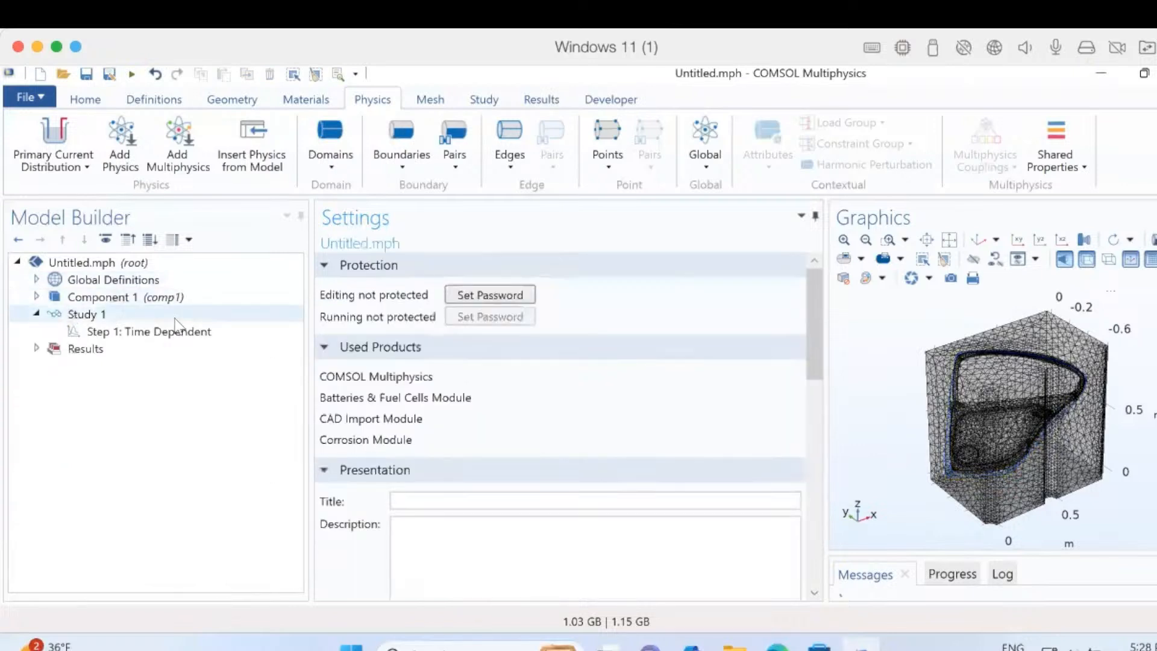
pyautogui.click(37, 297)
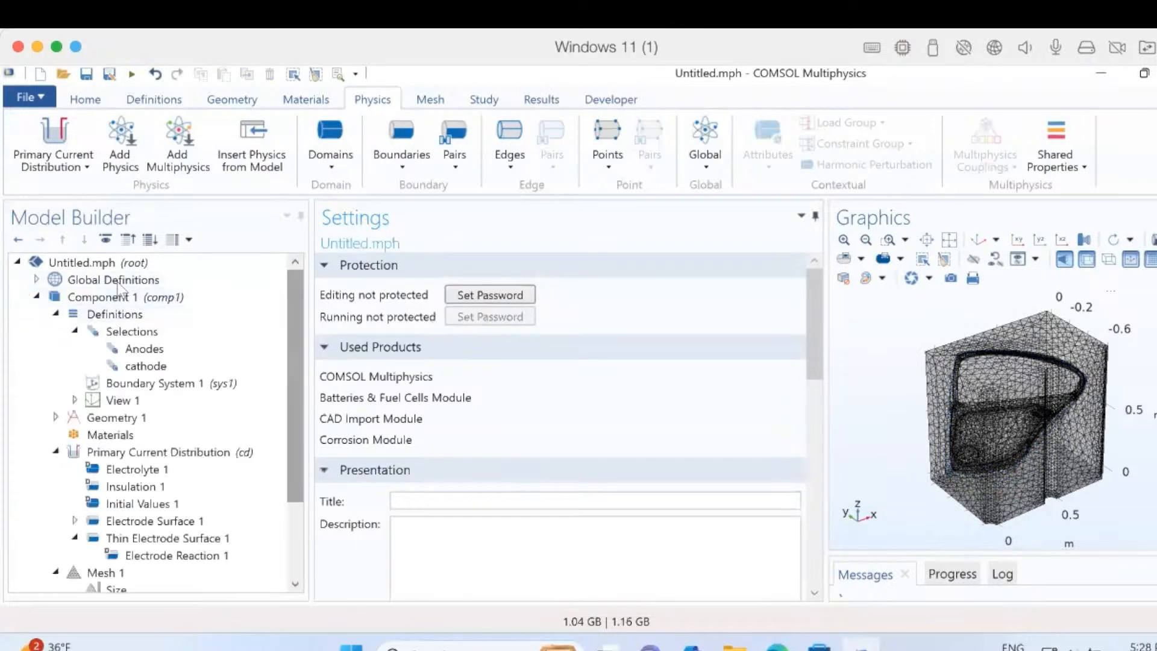
pyautogui.click(37, 279)
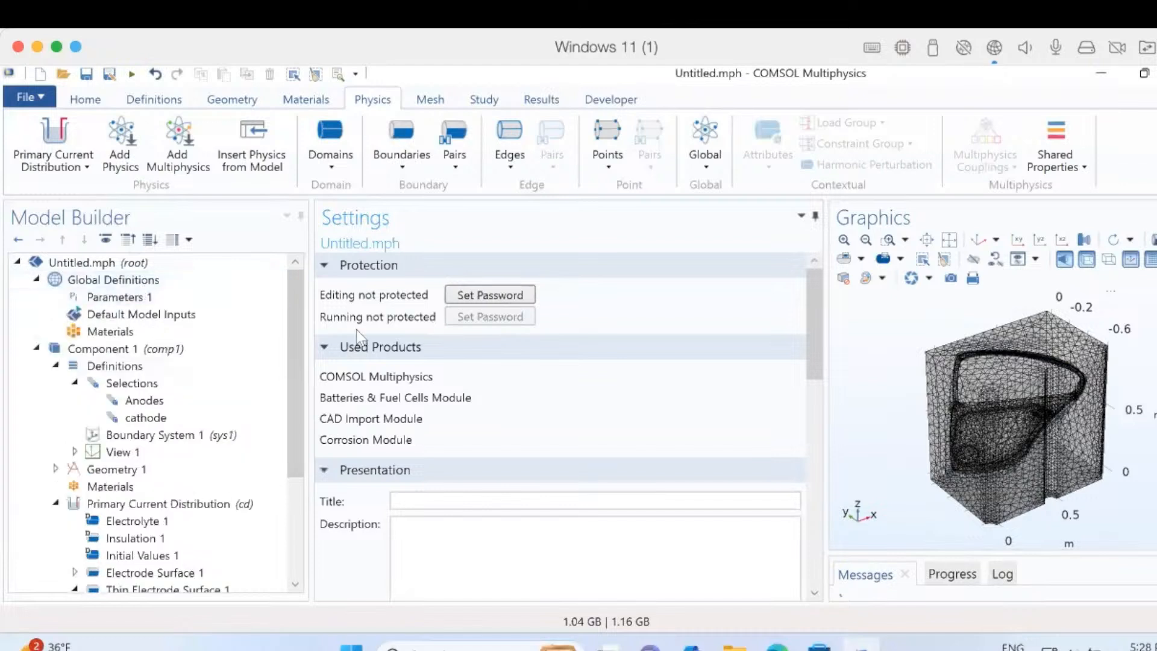
pyautogui.click(190, 298)
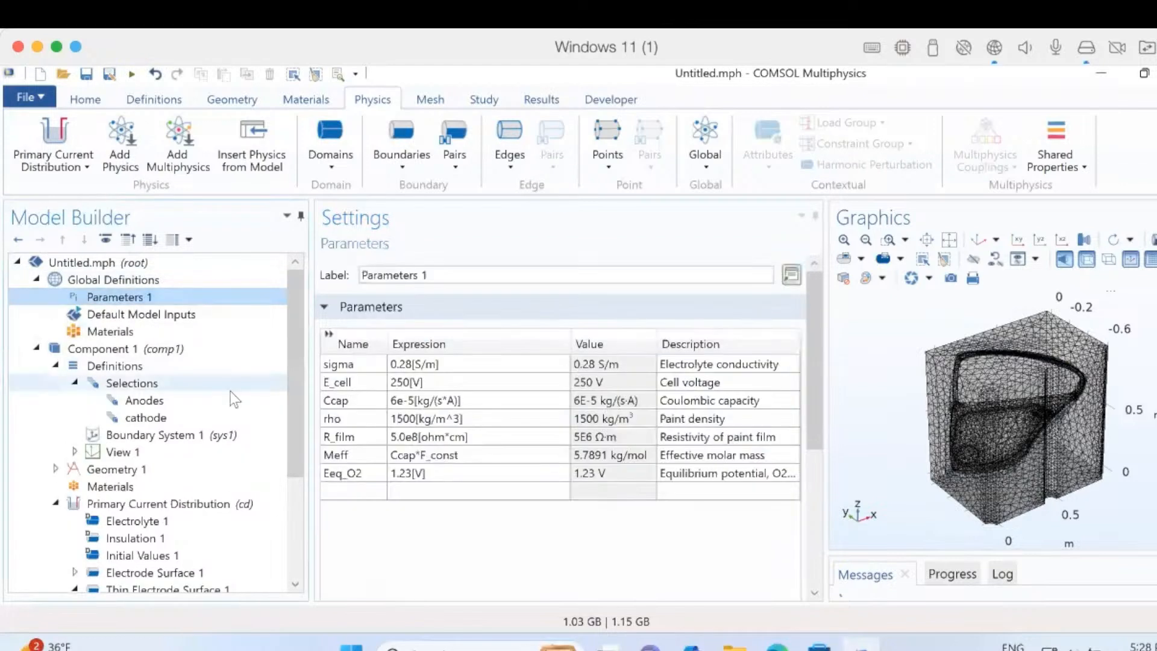
# Review the boundaries in the Anodes and cathode selections, then open Electrolyte 1 under Primary Current Distribution
pyautogui.click(199, 401)
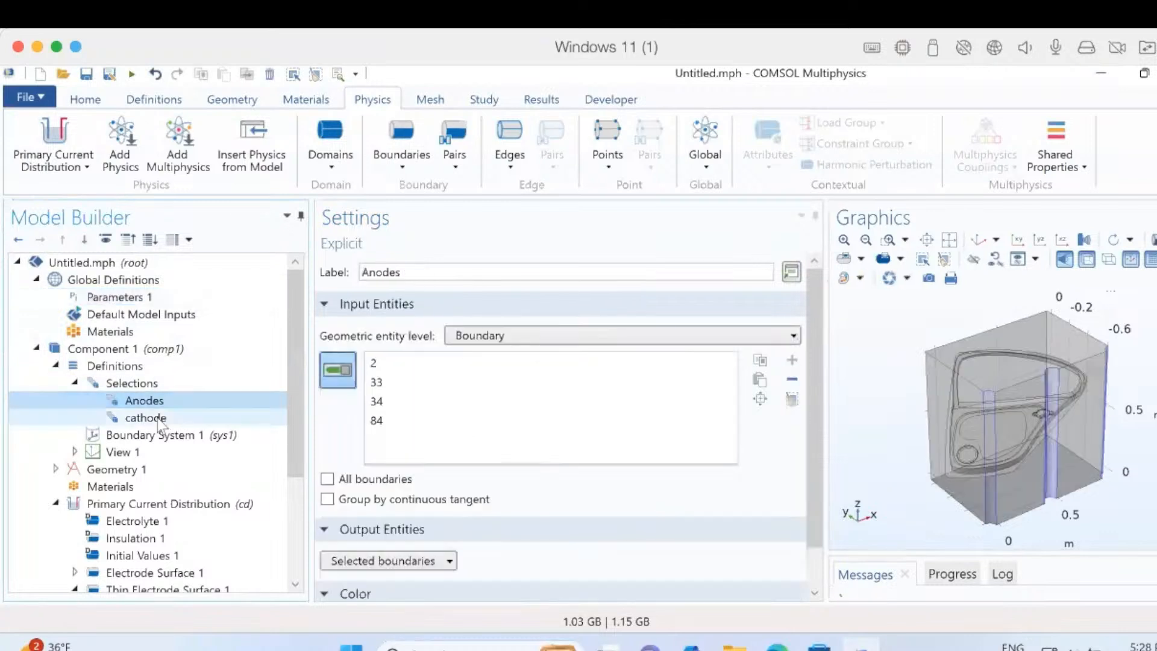
pyautogui.click(158, 418)
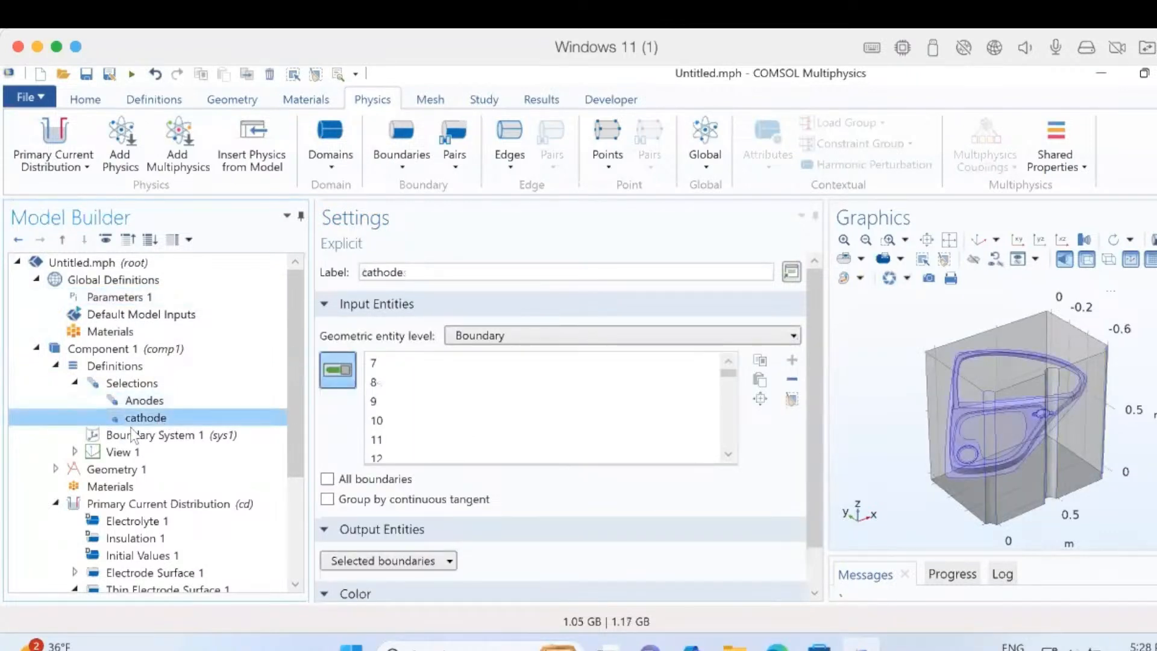
pyautogui.click(133, 521)
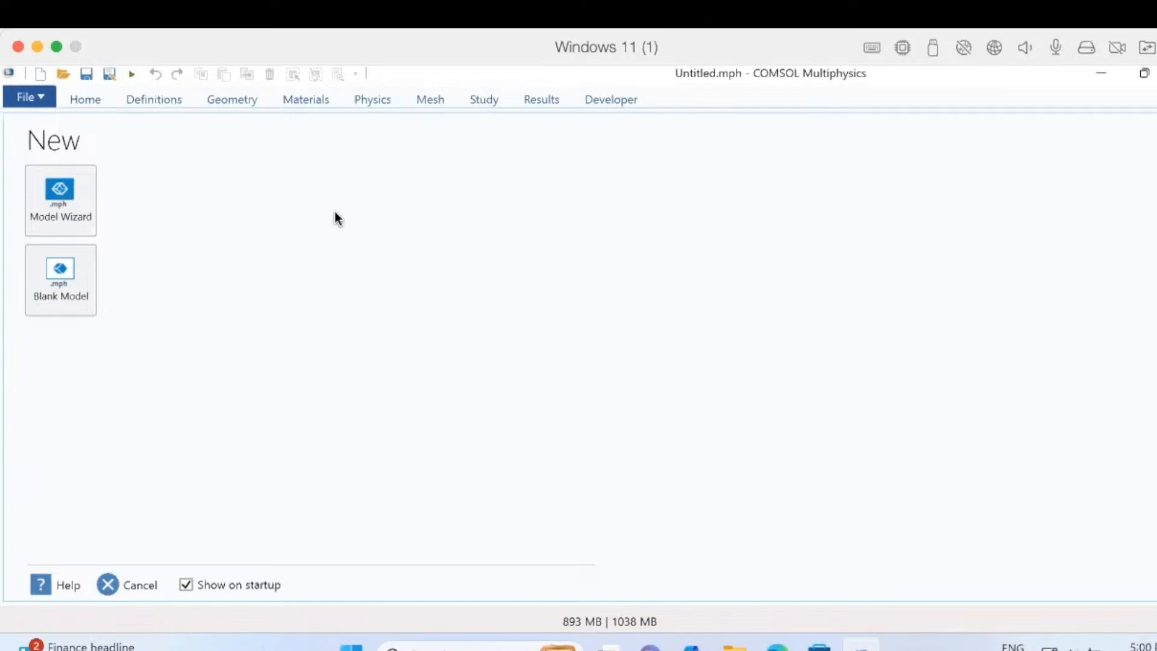
# Start a new 3D model with the Model Wizard and add the Primary Current Distribution (cd) interface from Electrochemistry
pyautogui.click(91, 217)
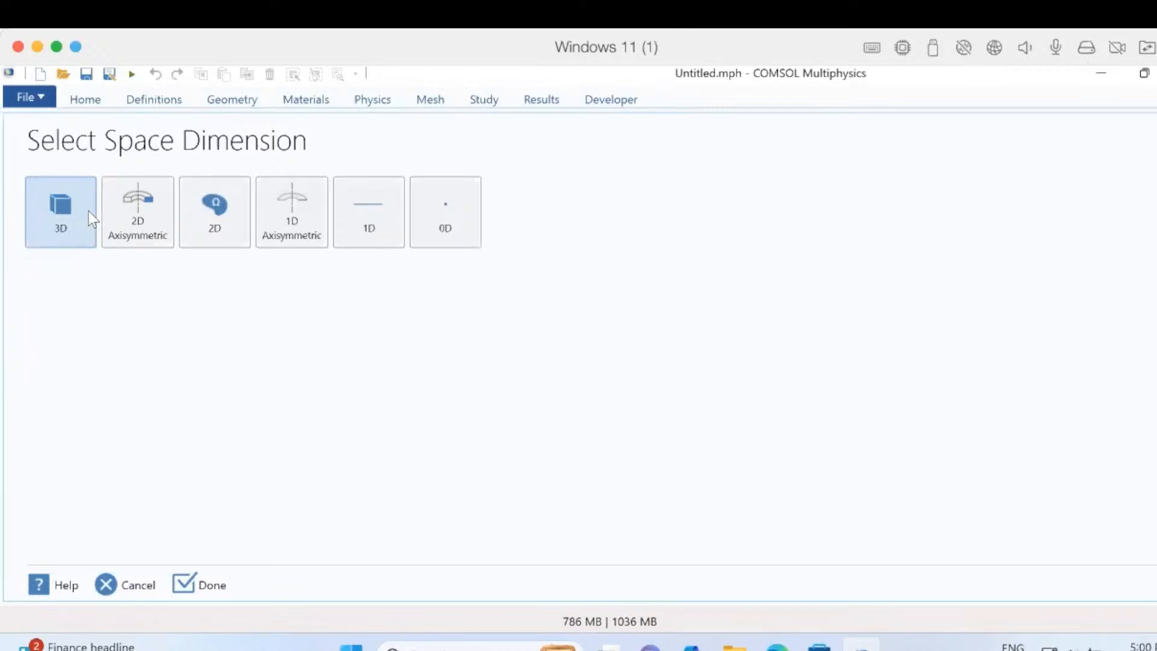
pyautogui.click(92, 218)
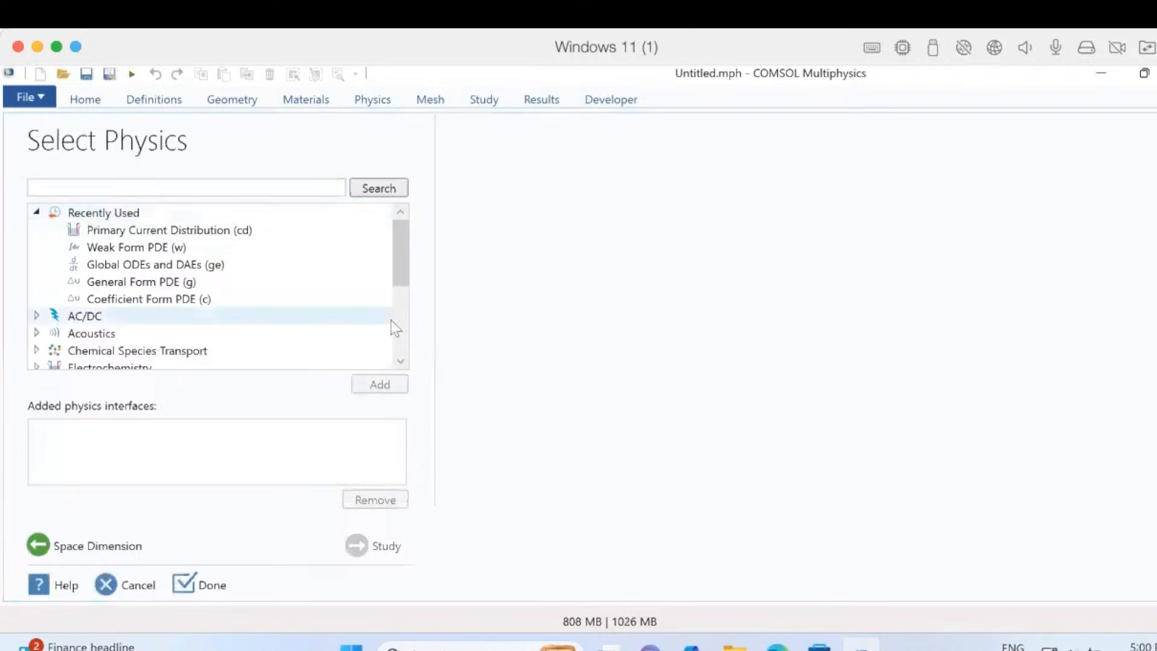
pyautogui.scroll(-3, 399, 337)
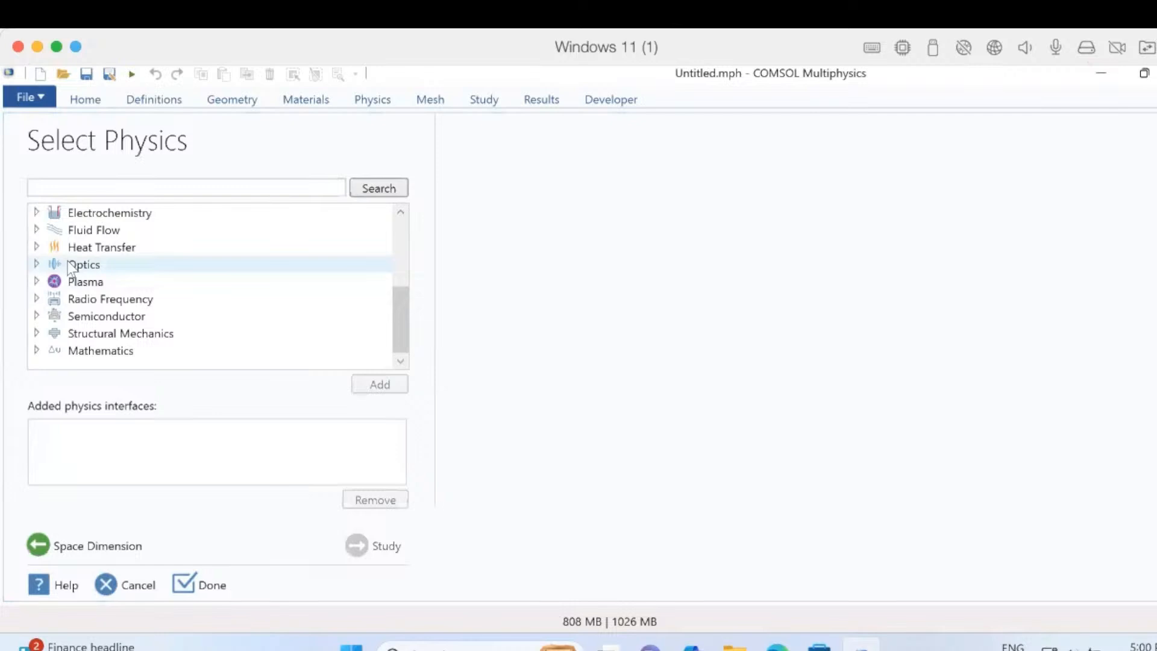
pyautogui.click(36, 212)
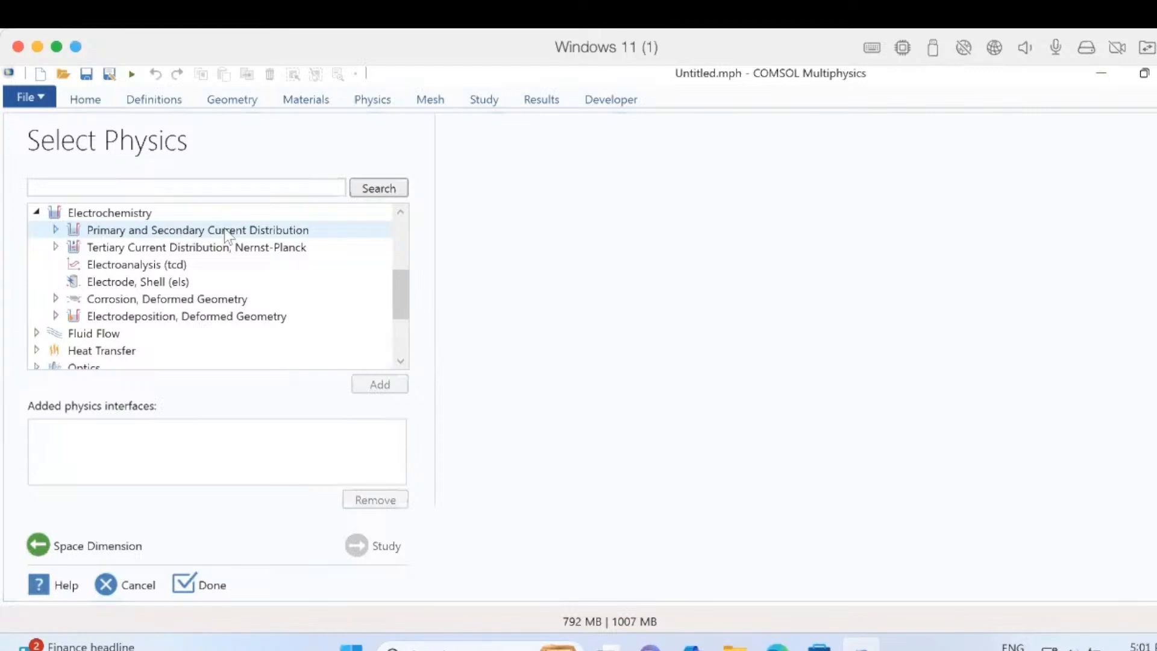
pyautogui.click(56, 231)
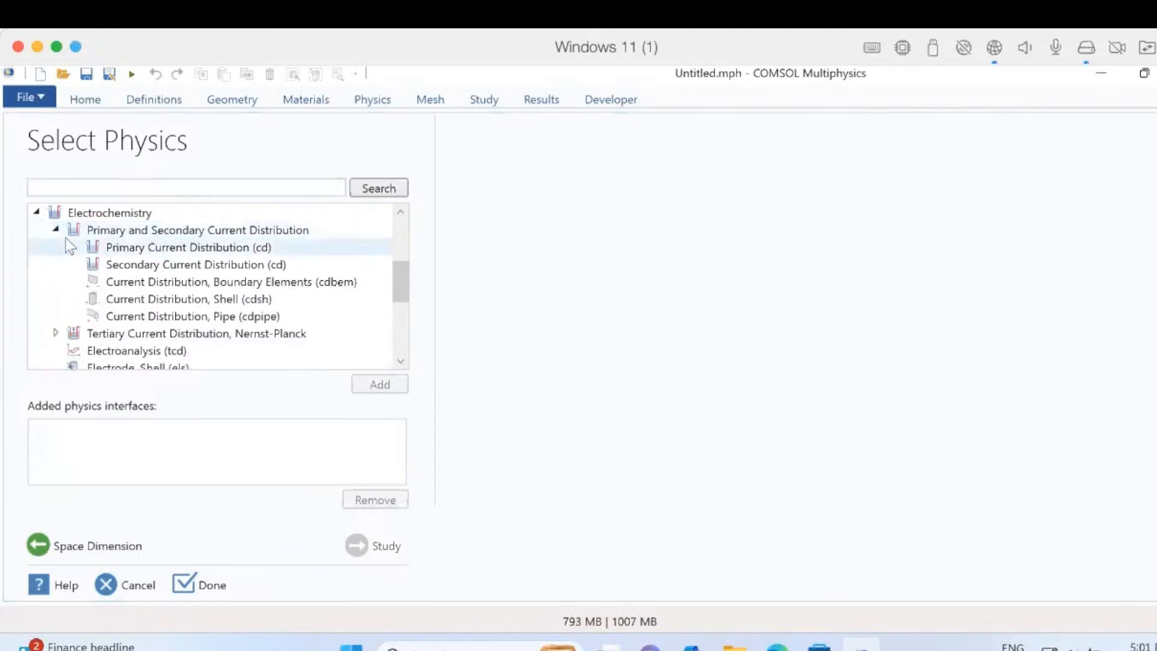
pyautogui.click(118, 248)
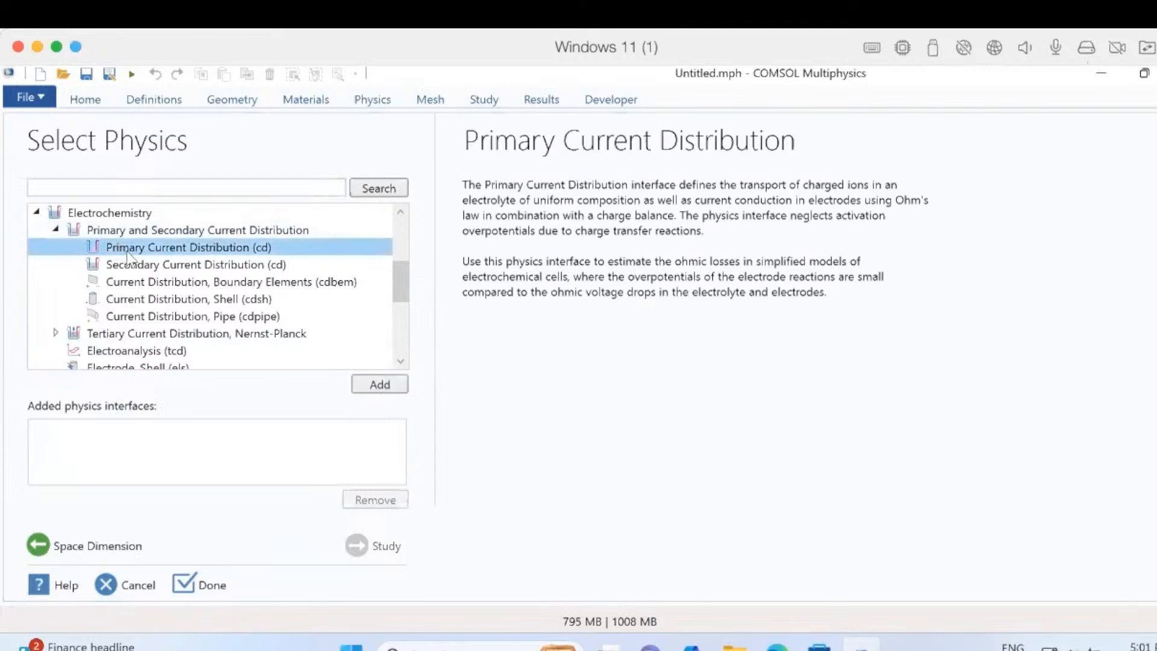
pyautogui.click(368, 384)
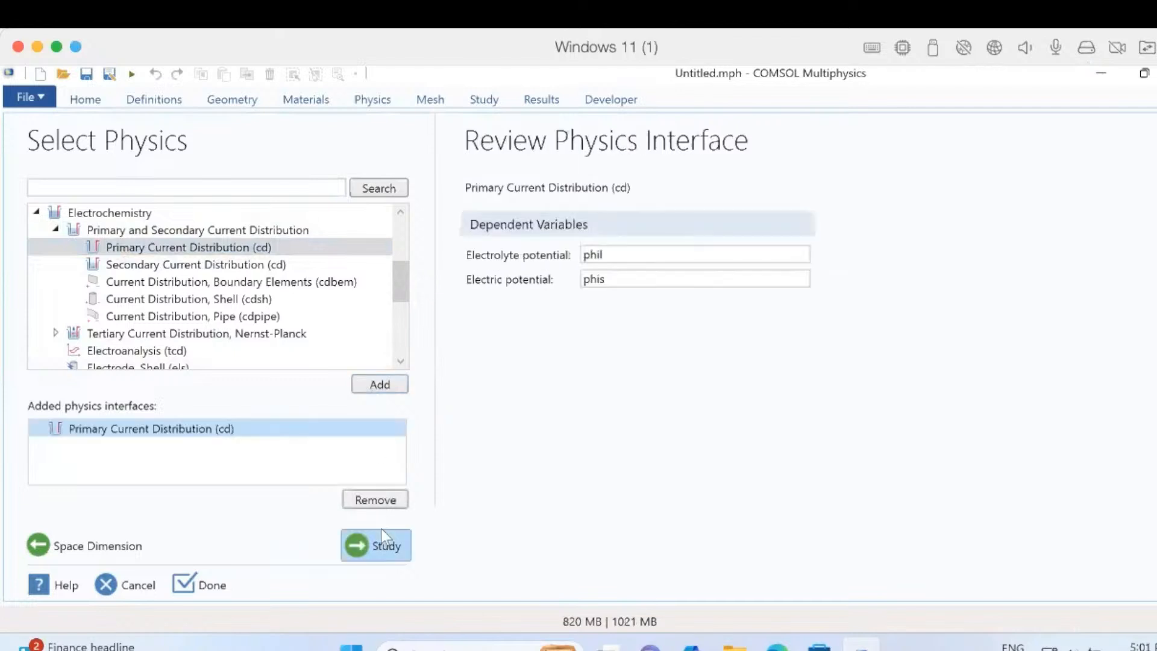
# Choose a Time Dependent study for the model and finish the wizard, answering No to the confirmation
pyautogui.click(377, 546)
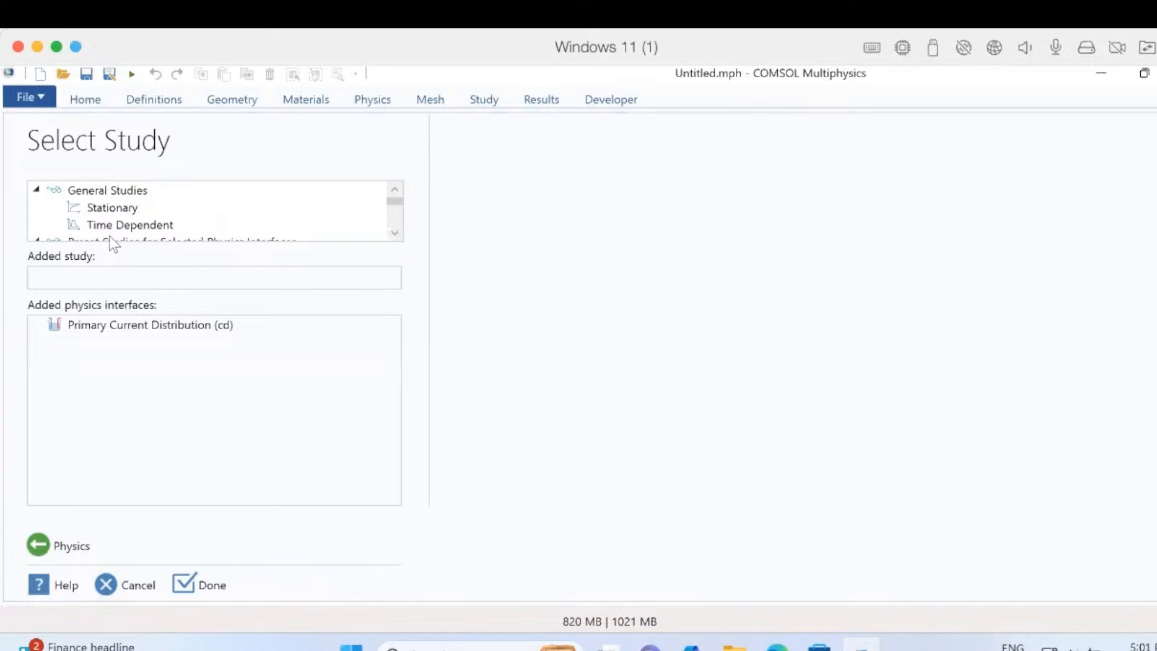
pyautogui.click(395, 232)
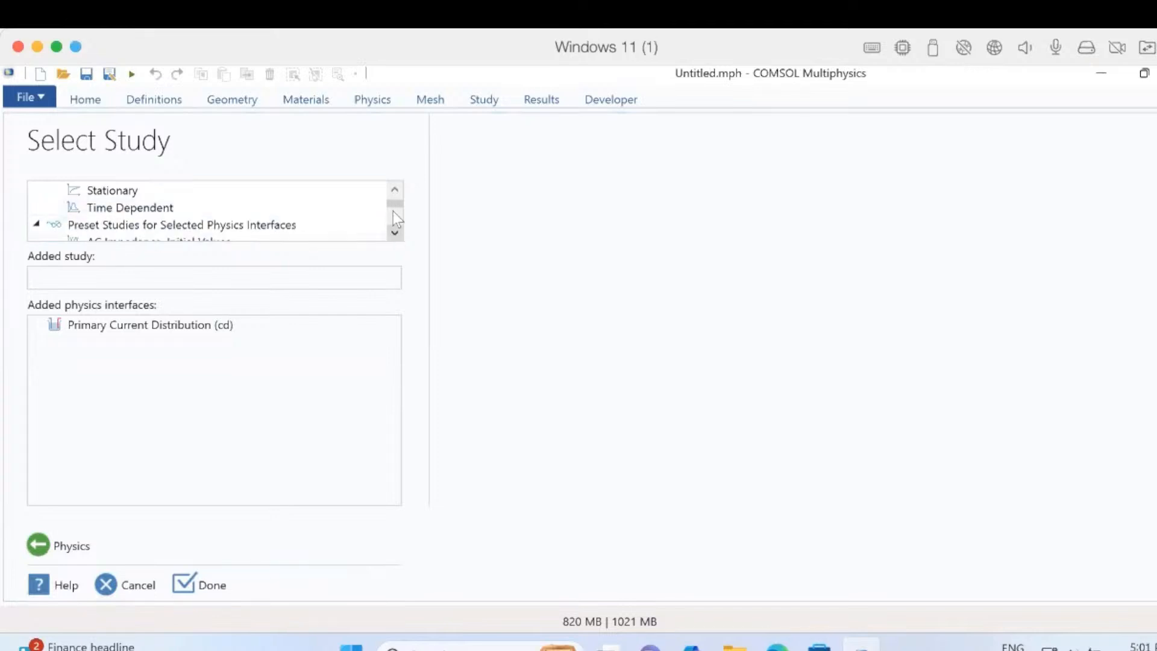
pyautogui.click(96, 206)
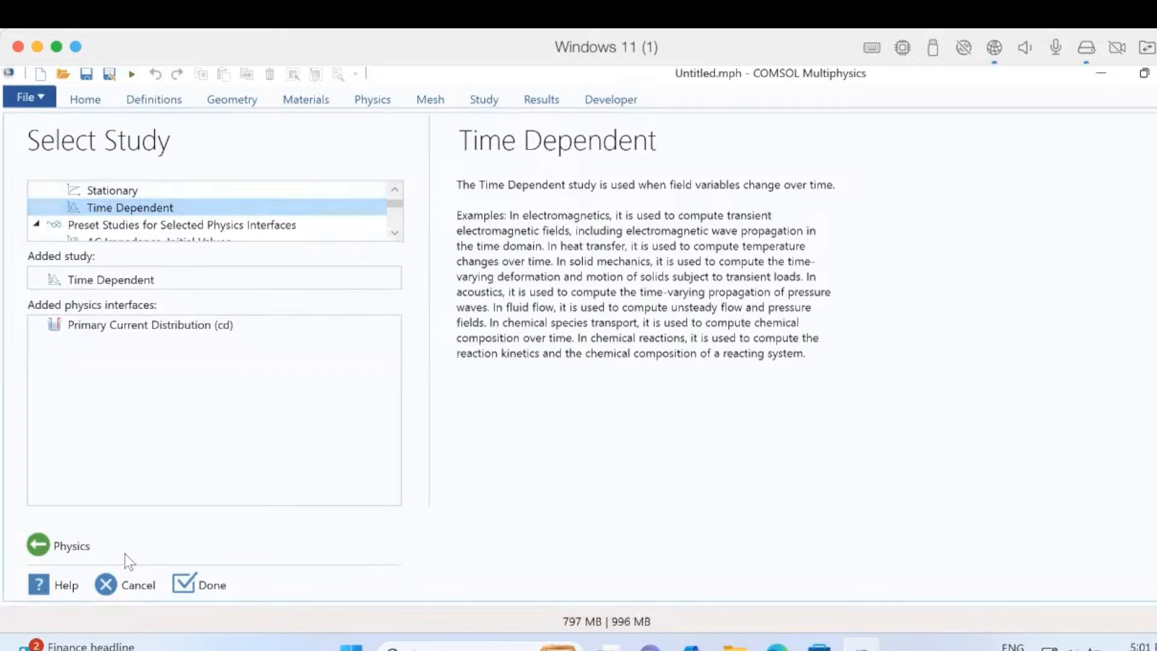
pyautogui.click(196, 584)
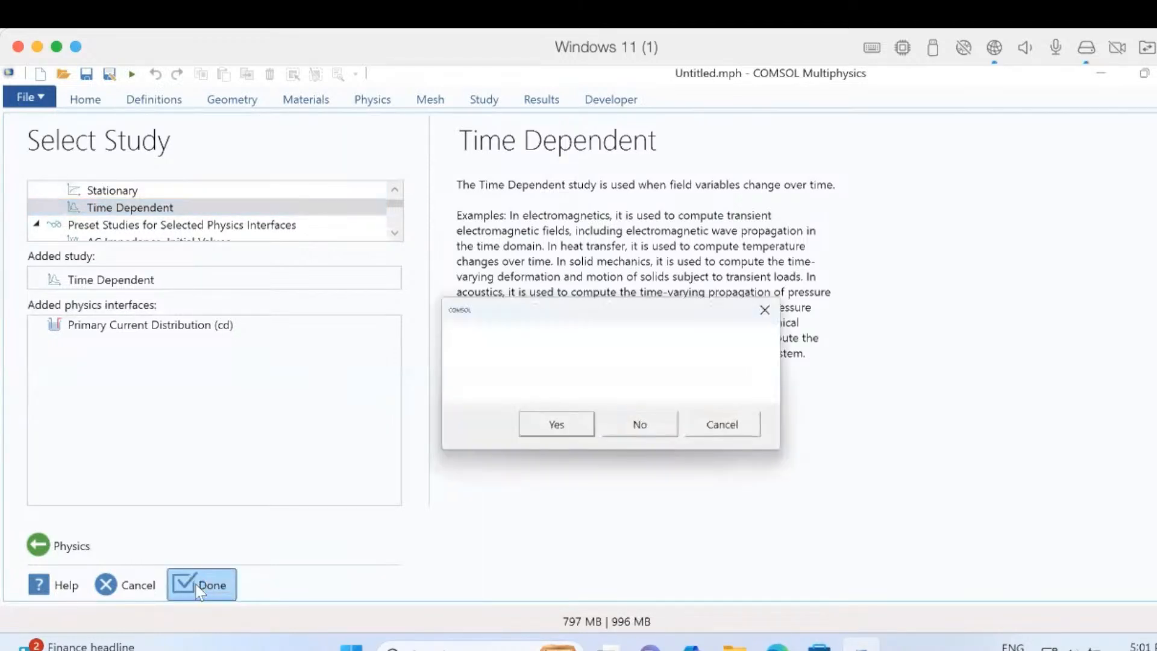
pyautogui.click(656, 432)
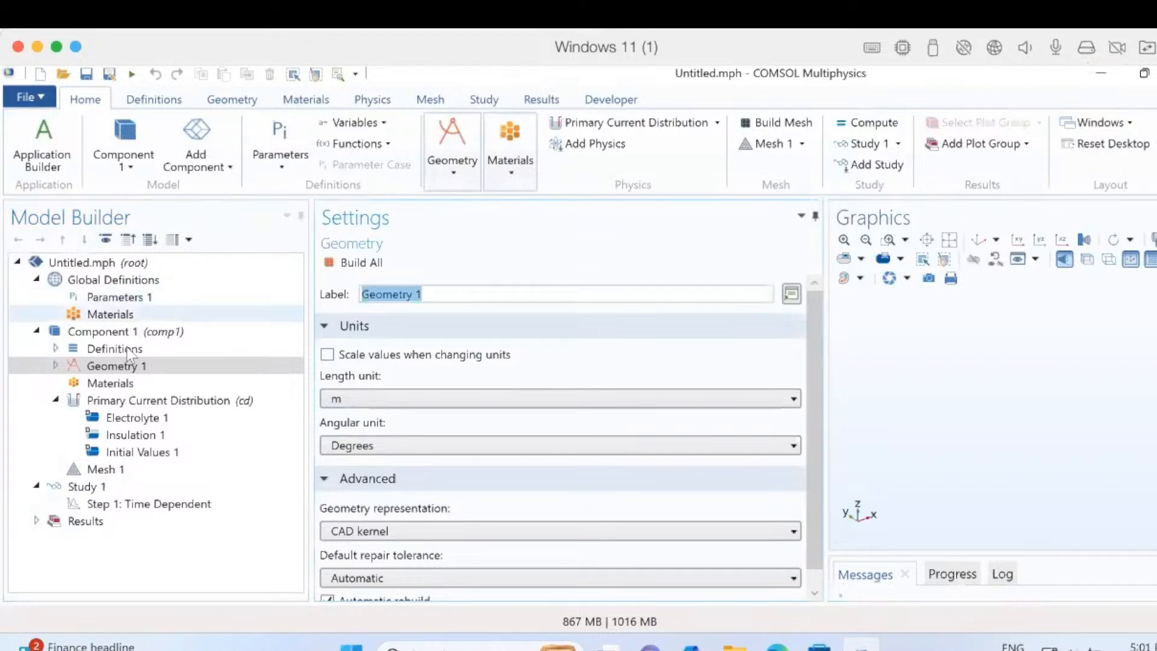
# Import car_door.mphbin from the Electrodeposition Module's Tutorials folder into Geometry 1 and inspect the door
pyautogui.click(120, 366)
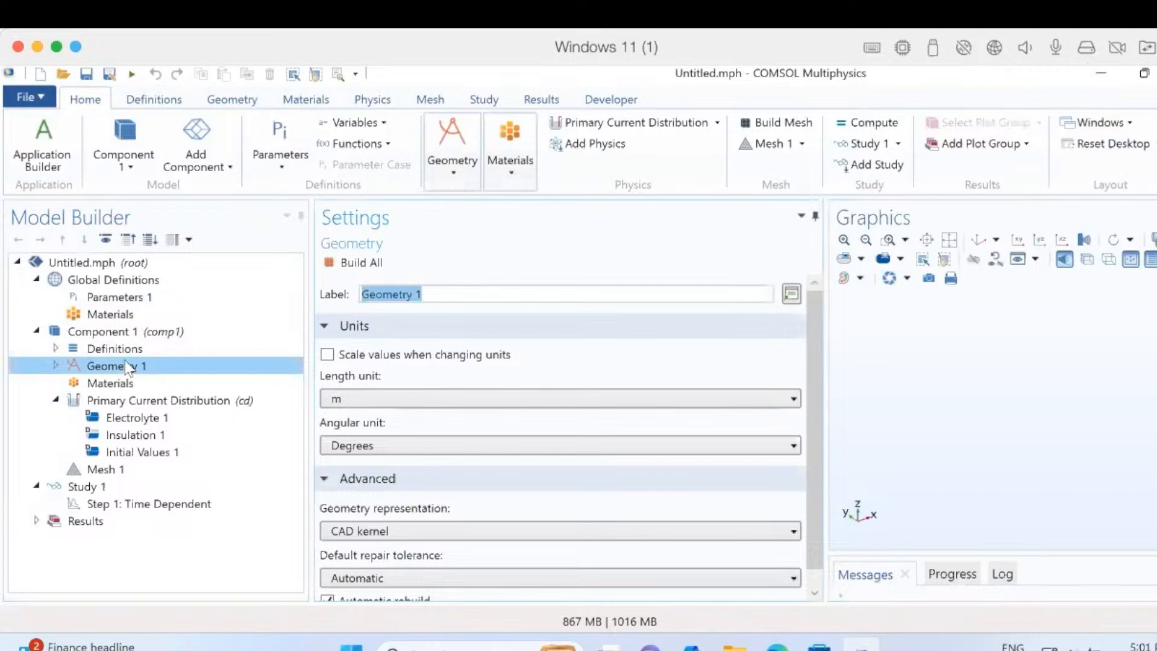
pyautogui.click(228, 101)
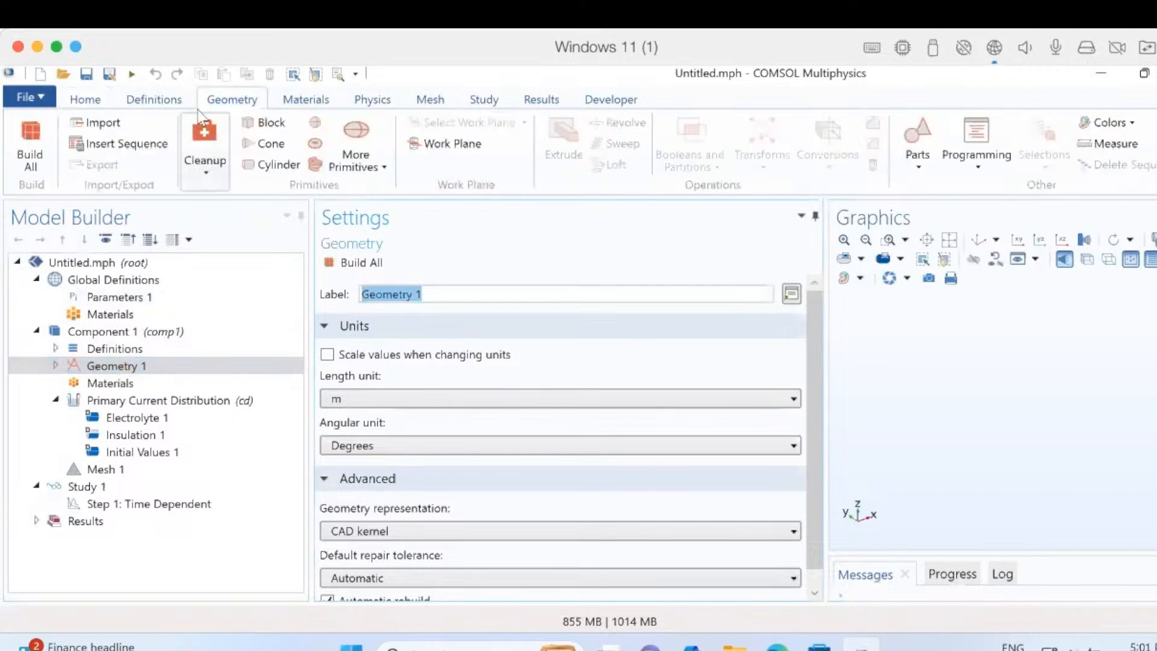
pyautogui.click(112, 123)
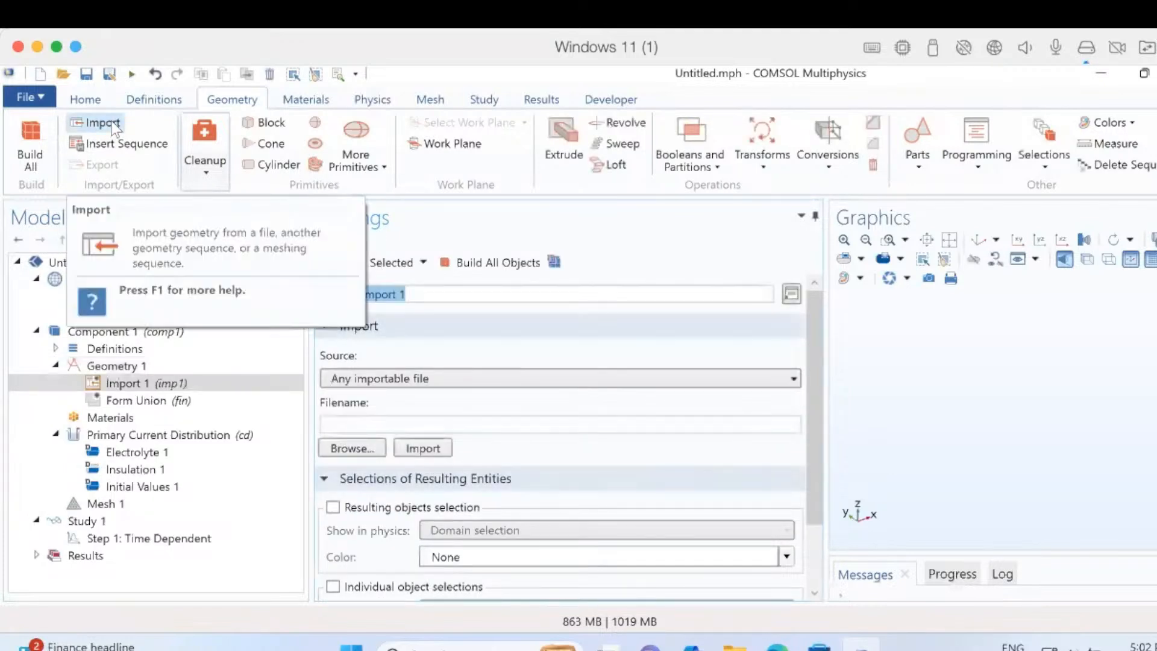
pyautogui.click(494, 396)
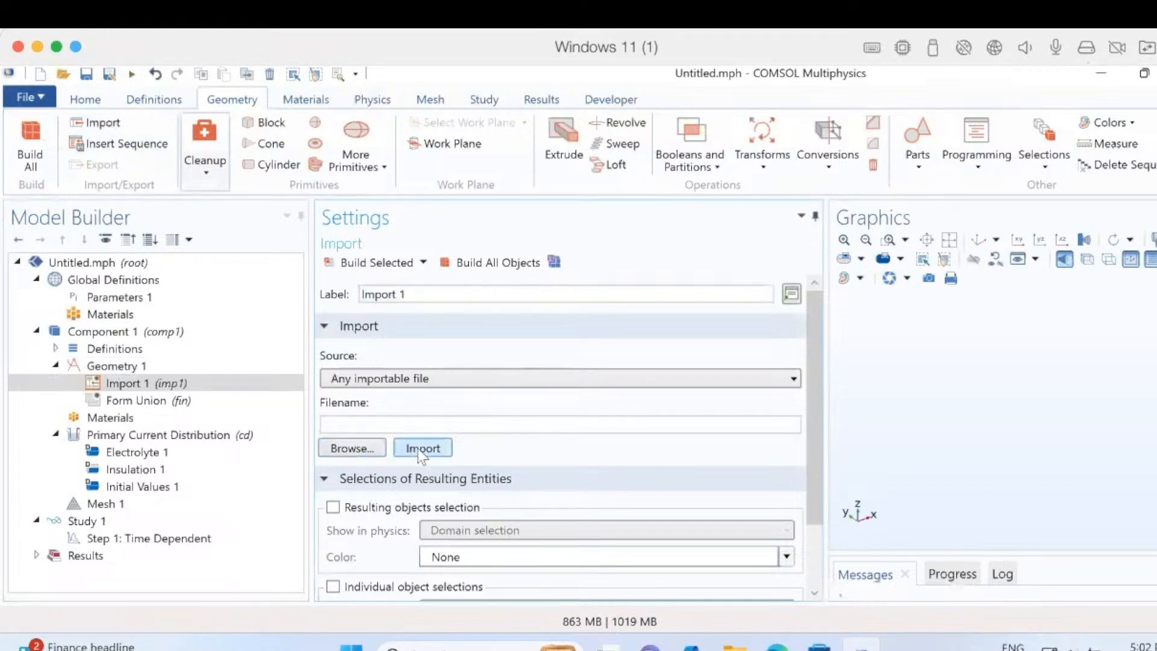
pyautogui.click(355, 452)
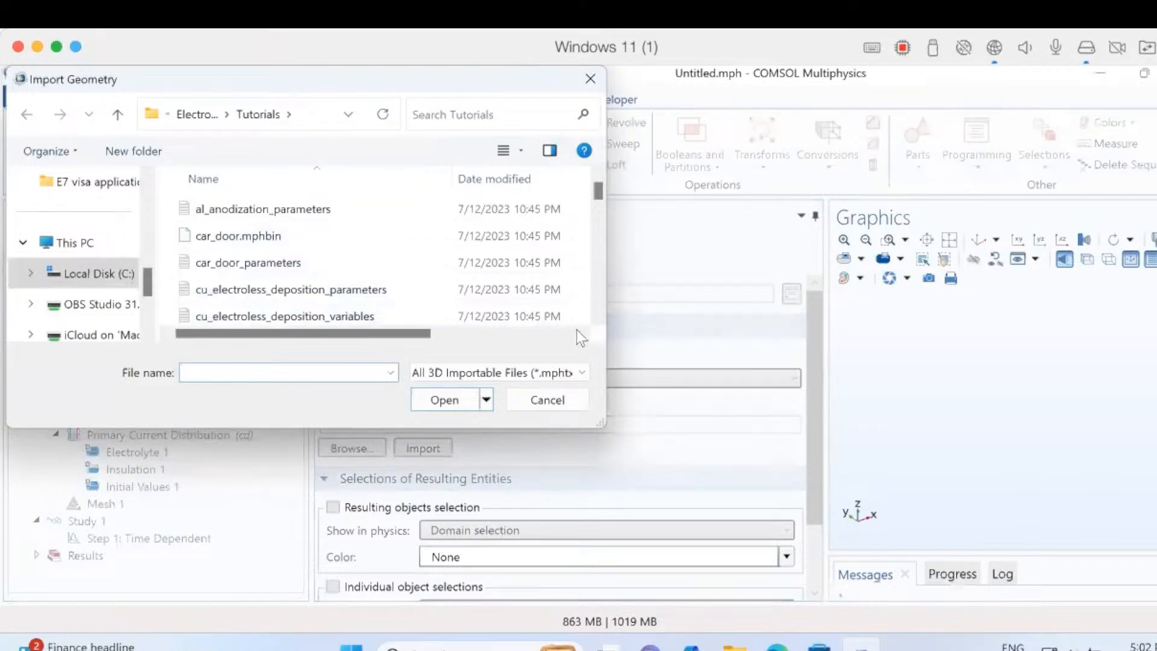
pyautogui.click(302, 235)
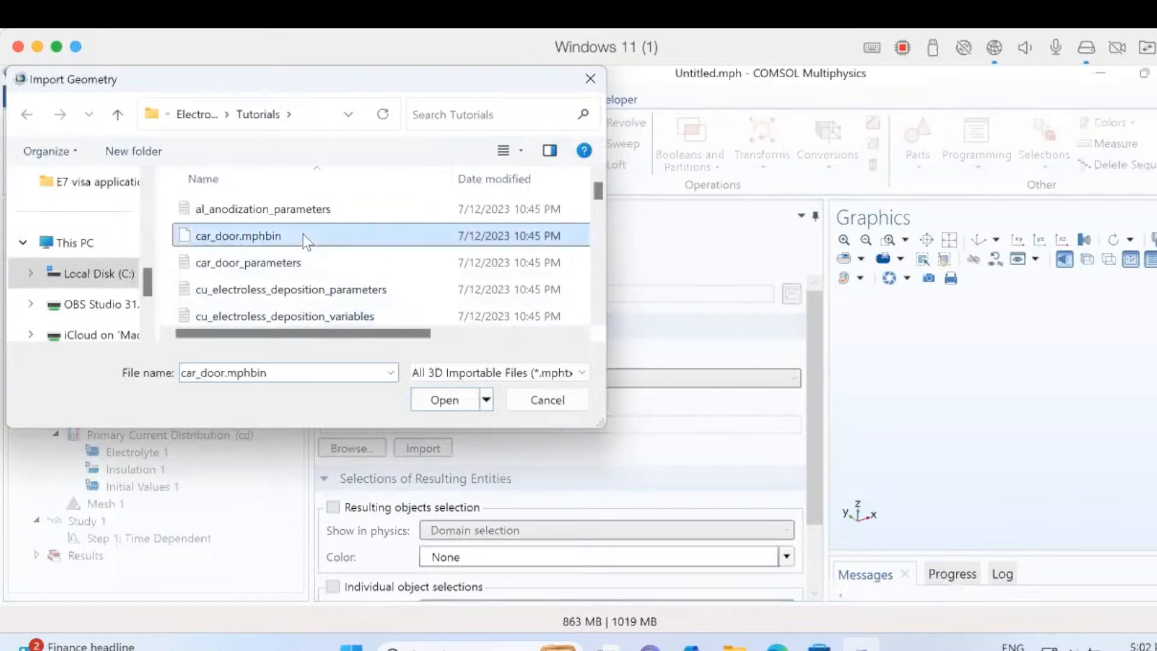
pyautogui.doubleClick(302, 235)
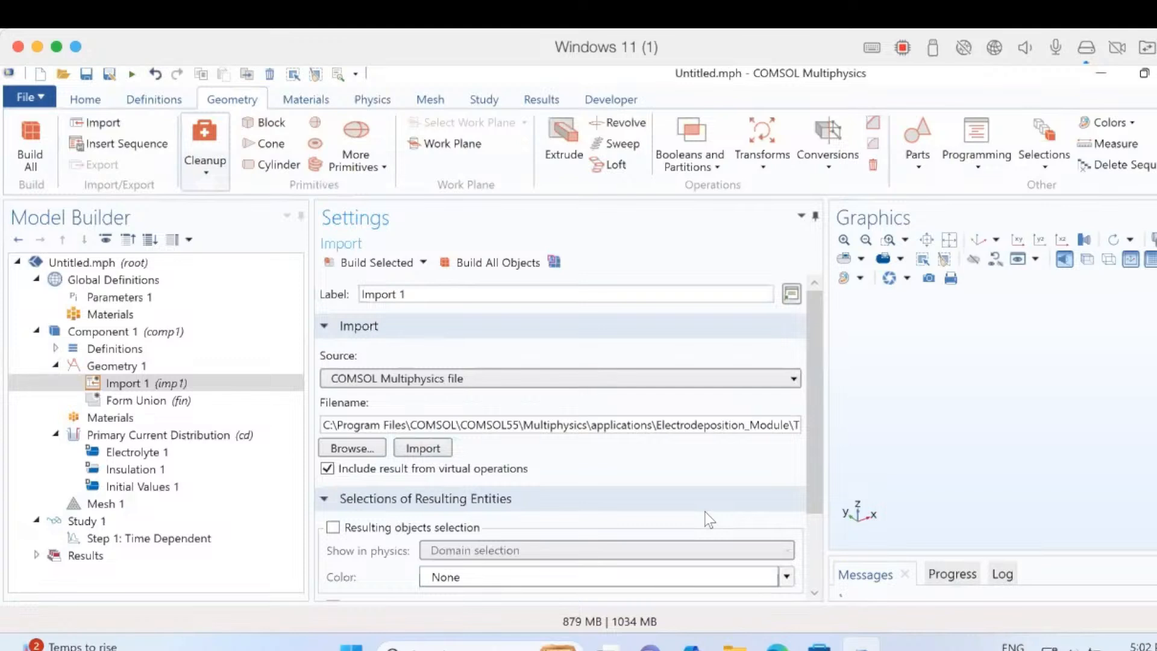
pyautogui.click(422, 448)
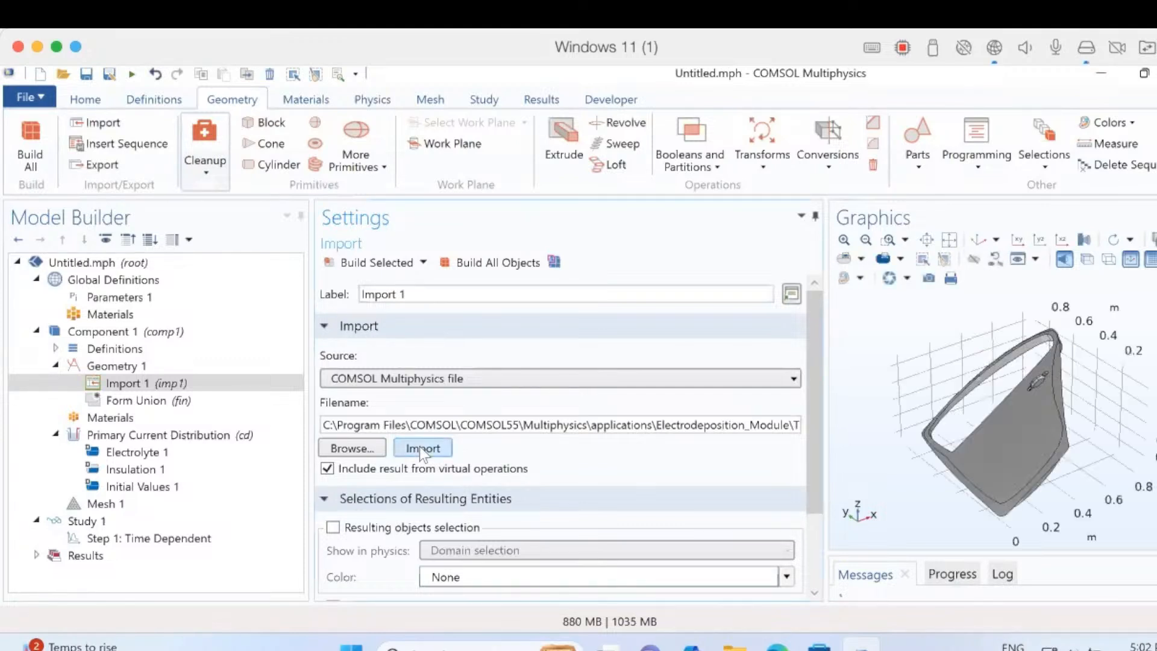
pyautogui.moveTo(1012, 459); pyautogui.dragTo(991, 570)
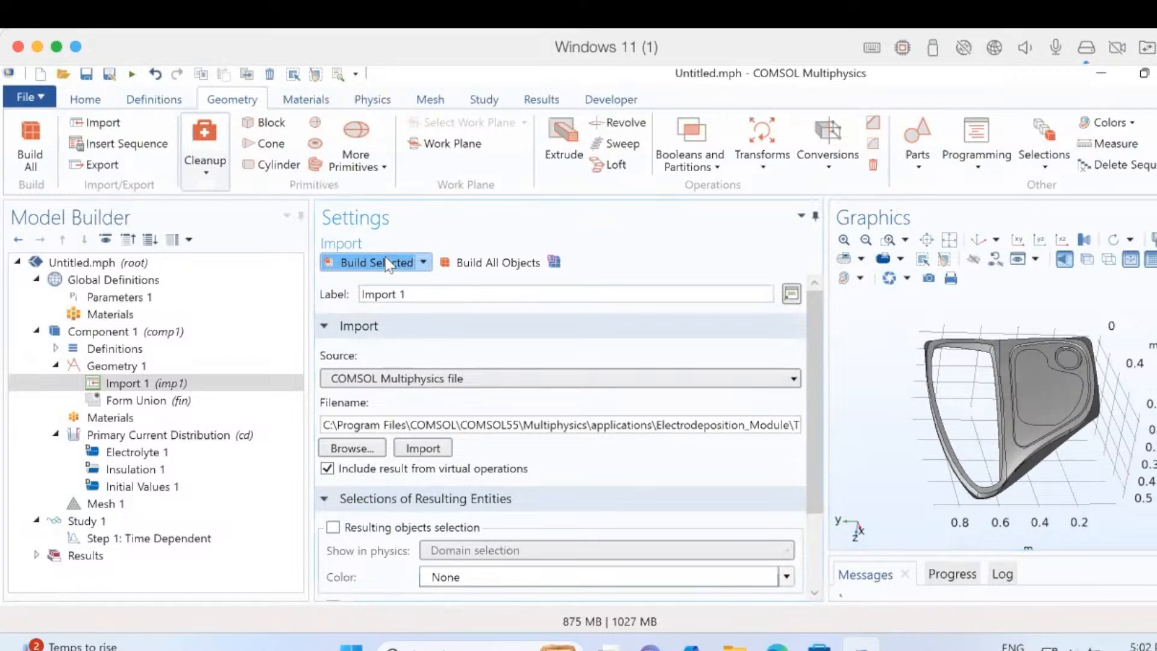
# Add a solid block to Geometry 1 and set its height to 0.7 m
pyautogui.click(116, 366)
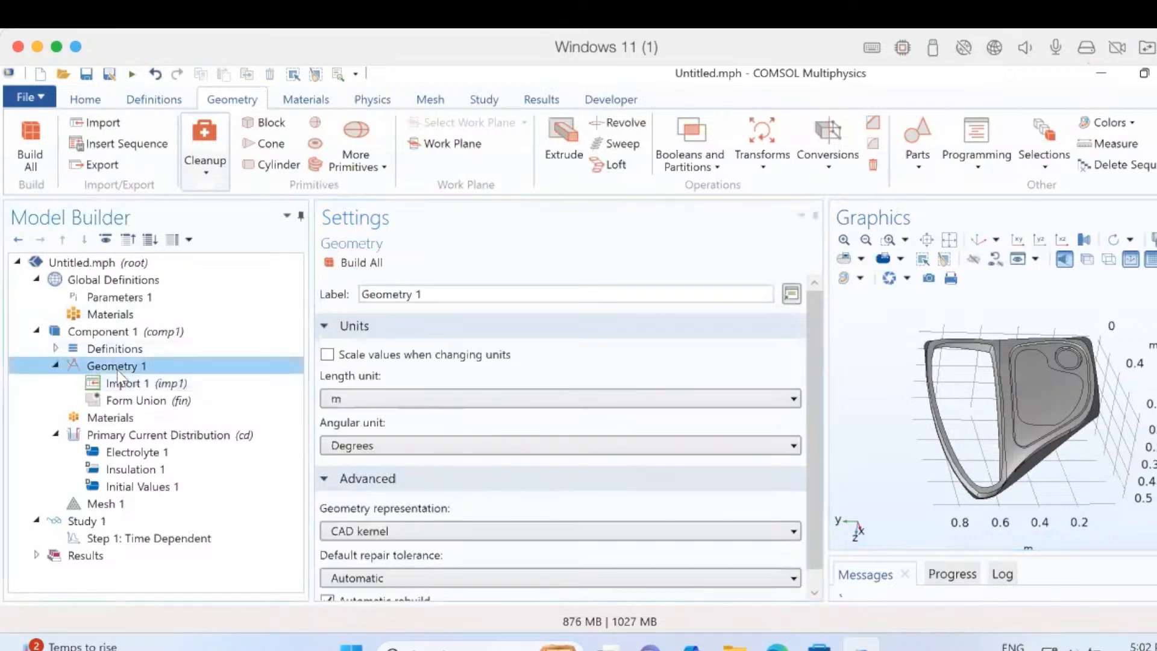
pyautogui.click(263, 127)
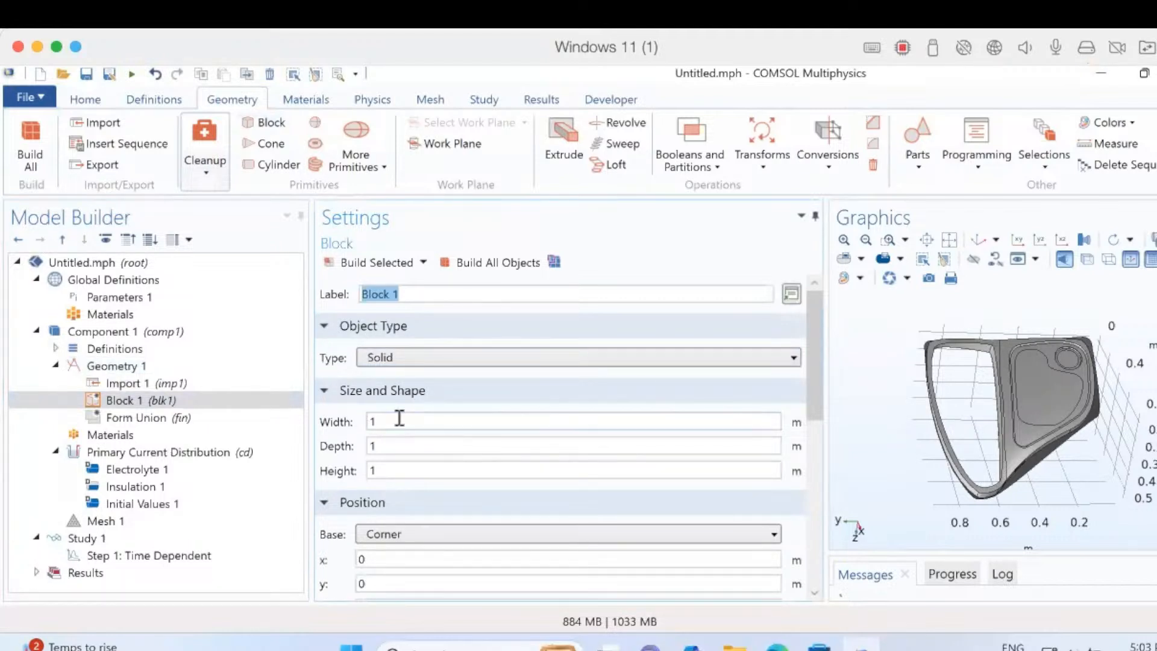
pyautogui.doubleClick(384, 469)
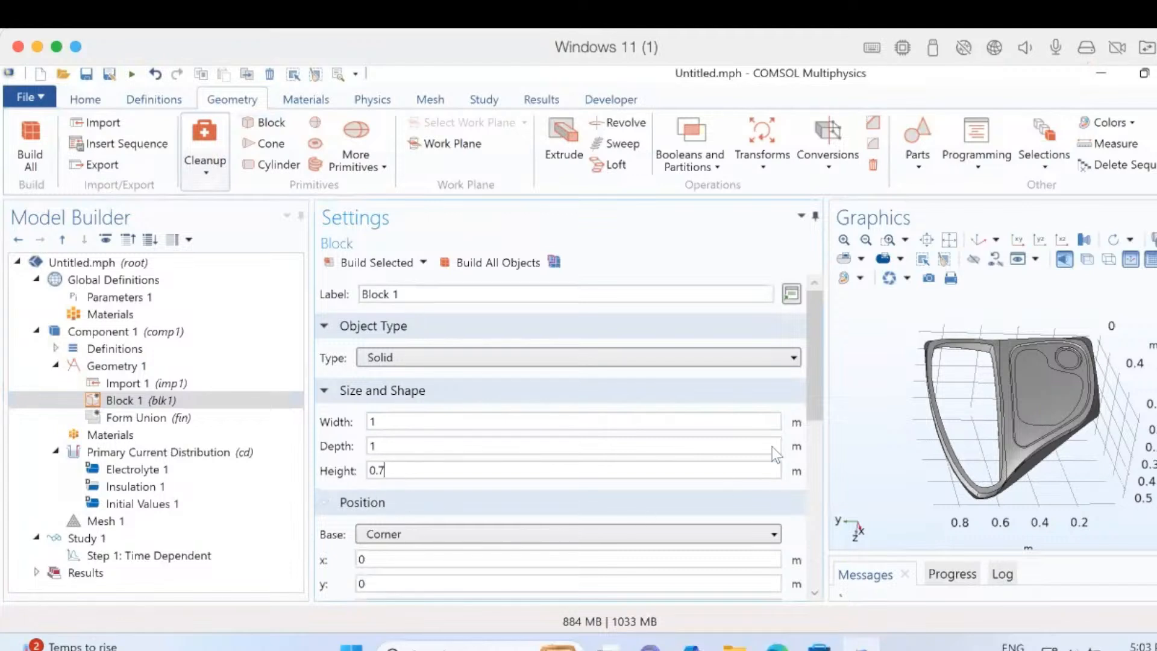
# Position the block's corner at x = -0.1 m and y = -0.03 m, and build it
pyautogui.scroll(-3, 811, 415)
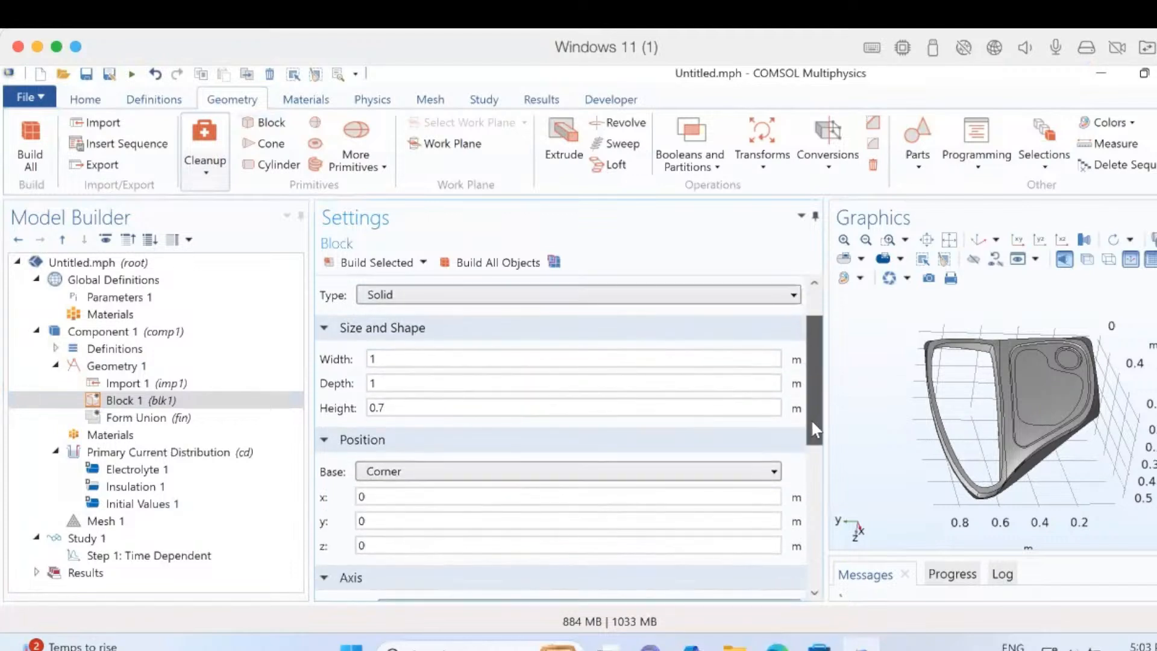
pyautogui.click(409, 493)
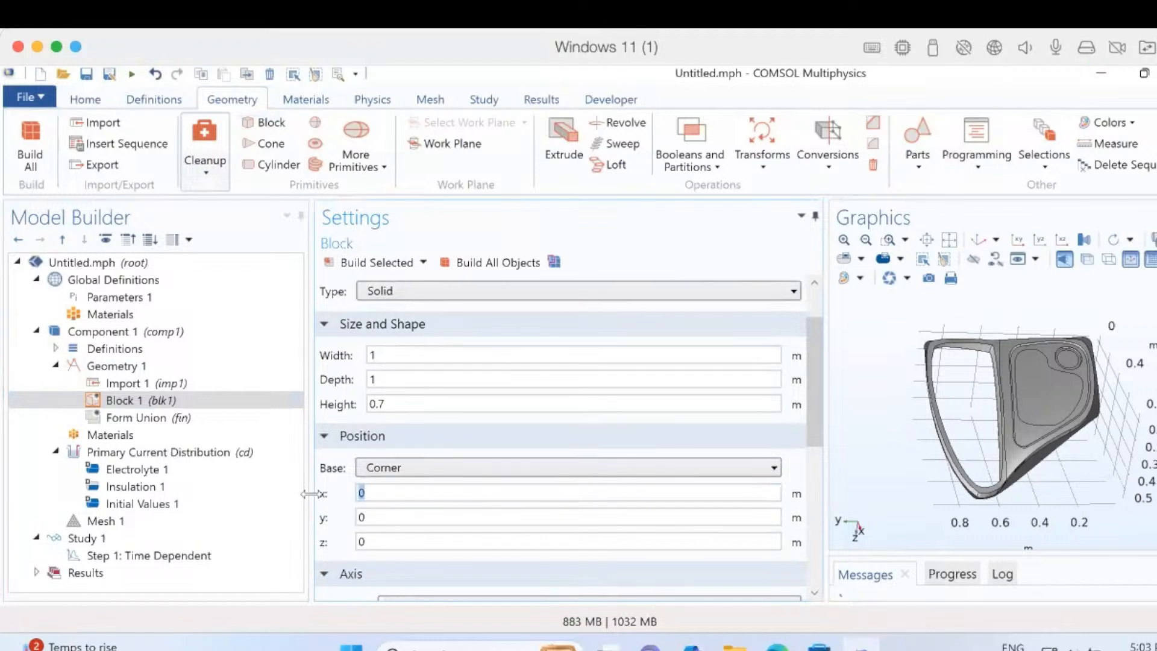
pyautogui.write('-0.1')
pyautogui.moveTo(368, 513); pyautogui.dragTo(356, 510)
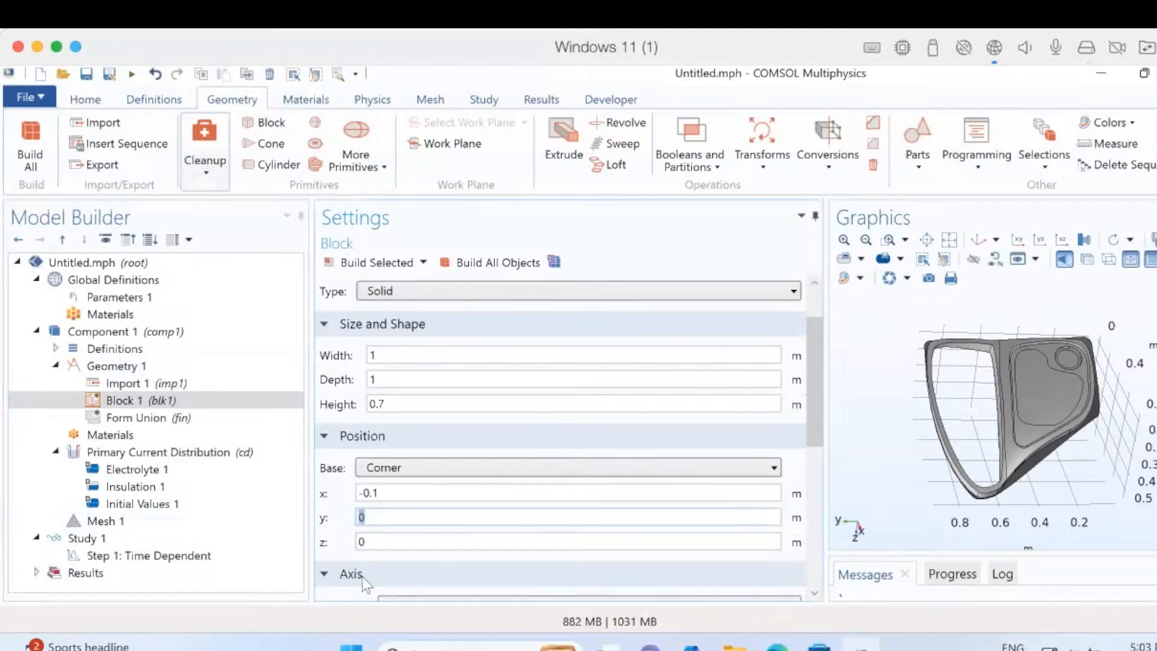
pyautogui.write('-0.03')
pyautogui.click(377, 263)
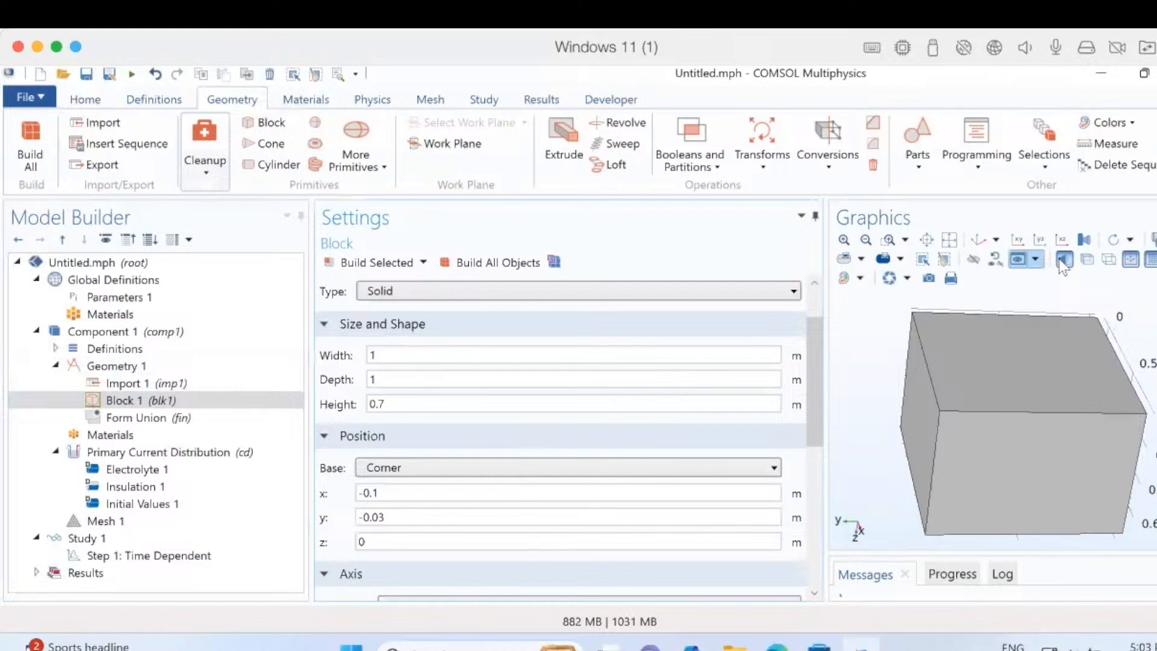
# Turn on transparency in the 3D view to inspect the car door inside the block
pyautogui.click(1016, 258)
pyautogui.click(1017, 259)
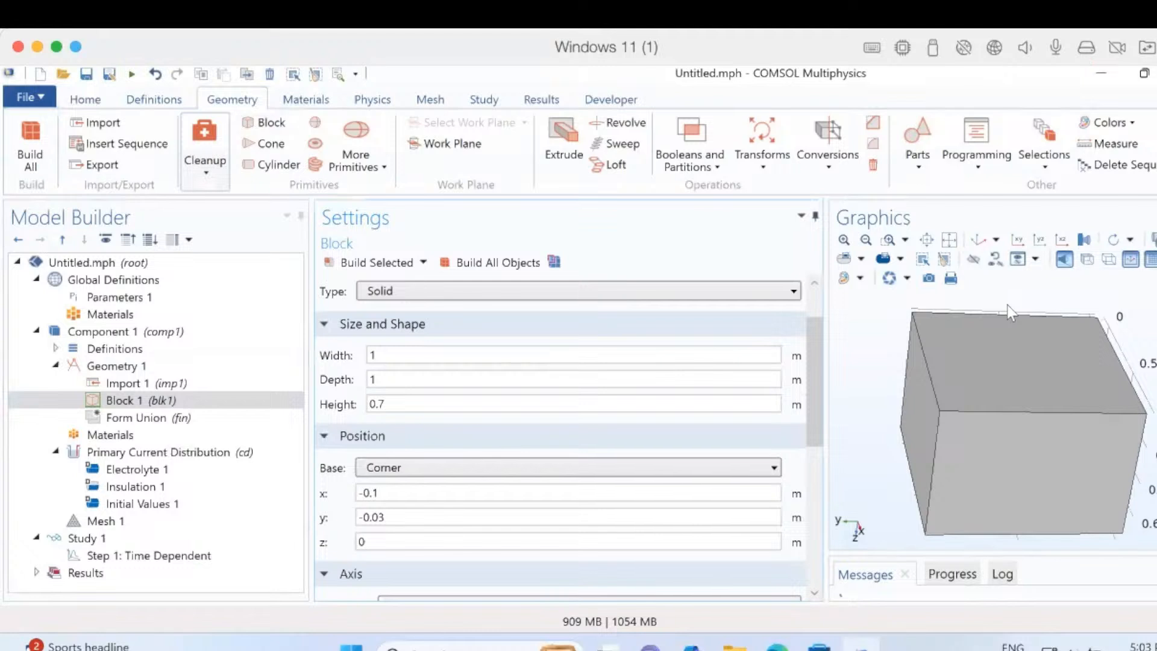
pyautogui.click(988, 413)
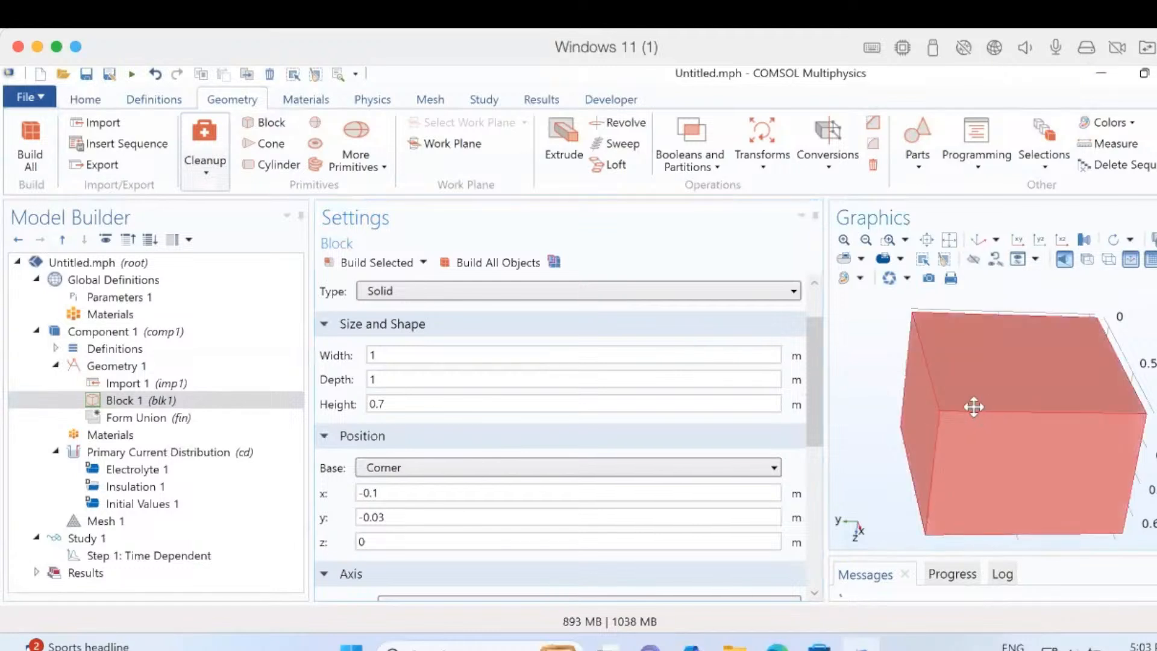
pyautogui.moveTo(973, 407); pyautogui.dragTo(1019, 327)
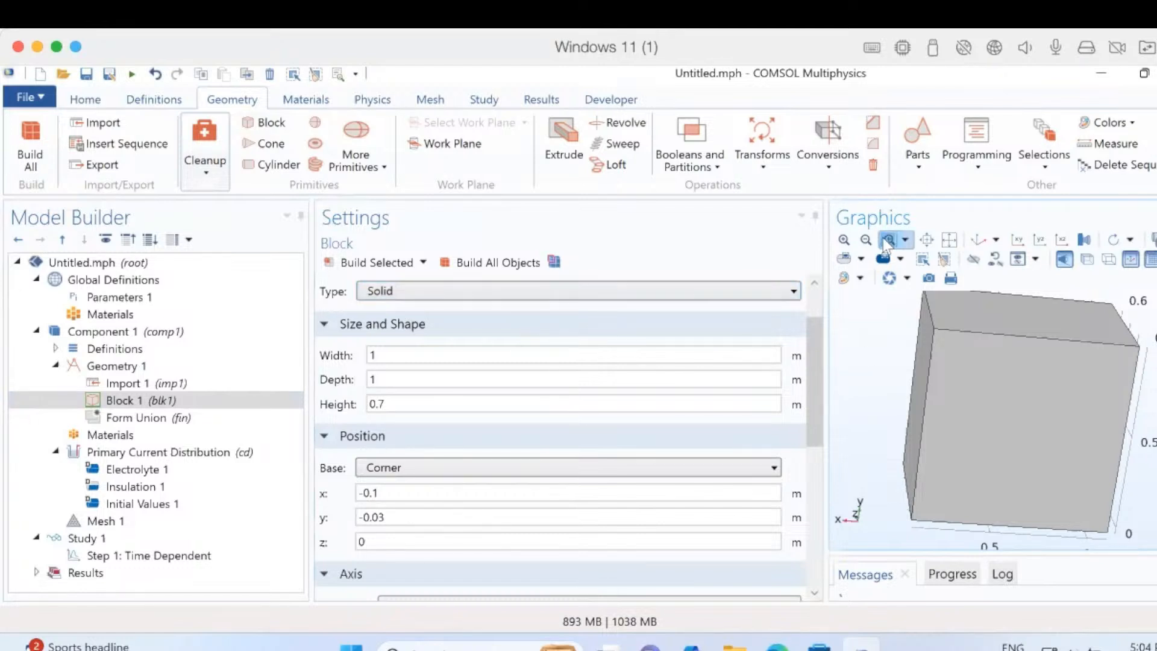
pyautogui.click(1086, 260)
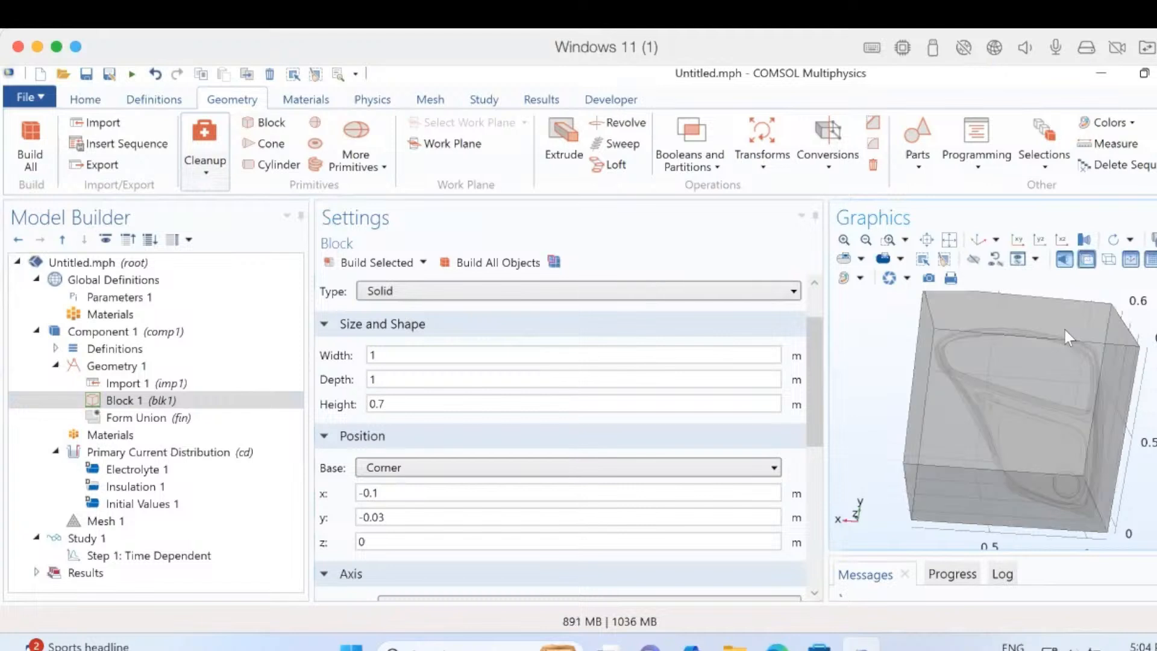
# Add a solid cylinder to Geometry 1 and set its radius to 0.05 m
pyautogui.moveTo(1032, 392); pyautogui.dragTo(993, 462)
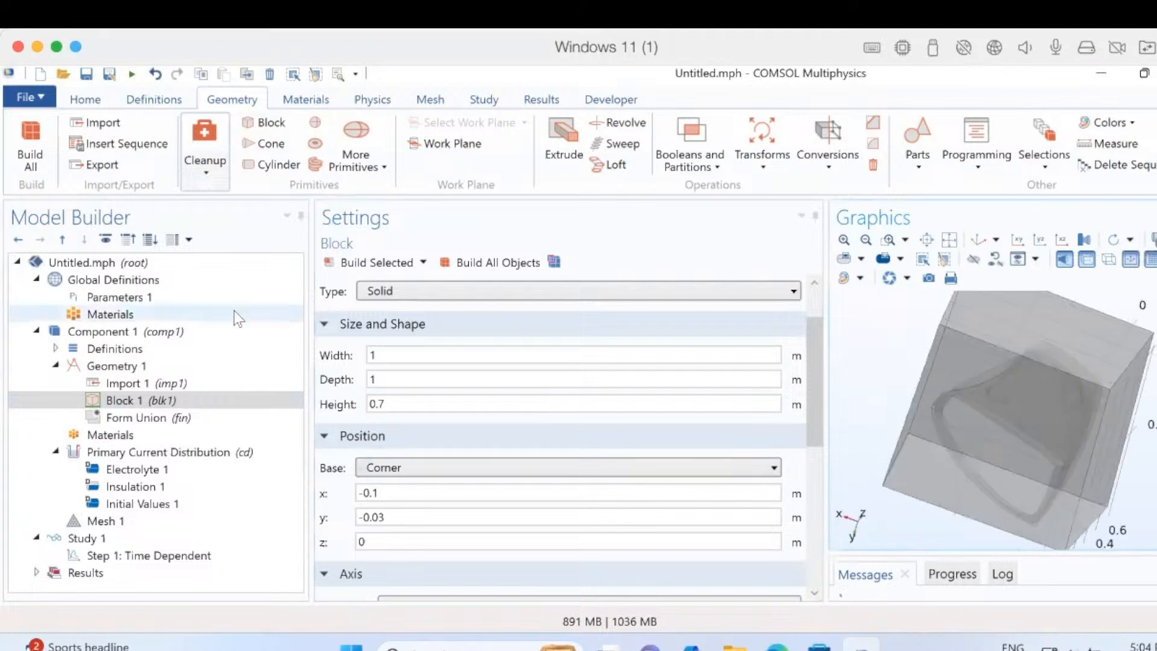
pyautogui.click(269, 162)
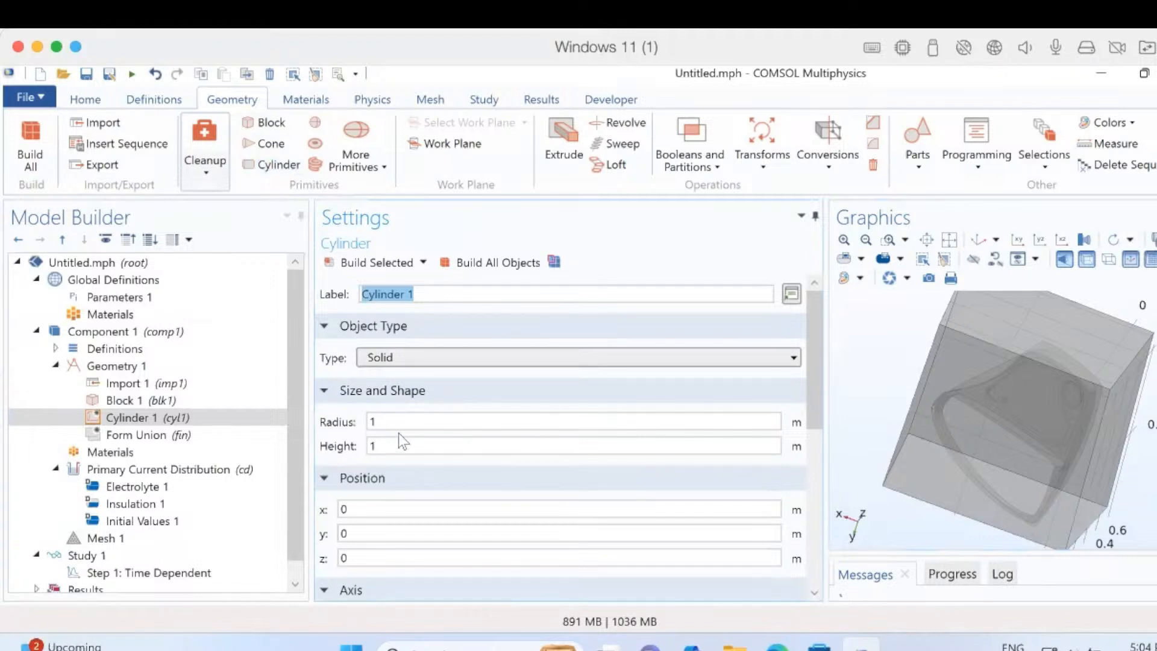
pyautogui.click(370, 421)
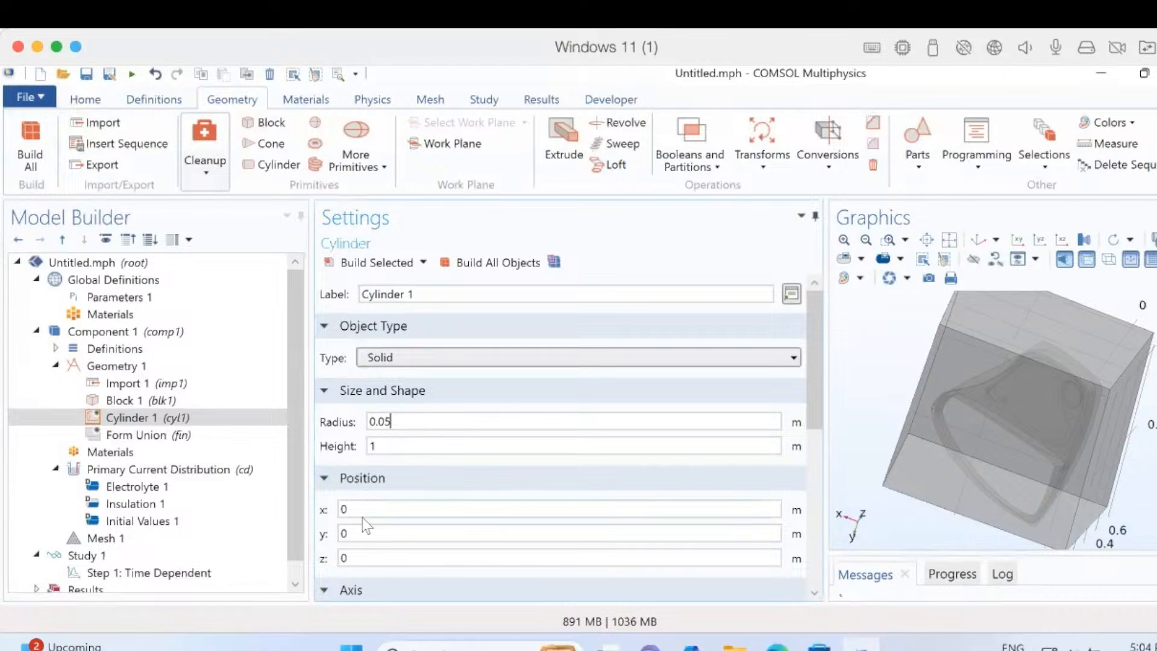
# Position the cylinder at x = -0.1 m, y = -0.03 m and z = 0.7 m
pyautogui.click(347, 509)
pyautogui.write('-')
pyautogui.press('End')
pyautogui.write('.1')
pyautogui.click(363, 533)
pyautogui.write('-')
pyautogui.press('End')
pyautogui.write('.03')
pyautogui.click(359, 555)
pyautogui.write('.7')
# Orient the cylinder along the y-axis, build it, and inspect it beside the block with the whole geometry in view
pyautogui.click(814, 593)
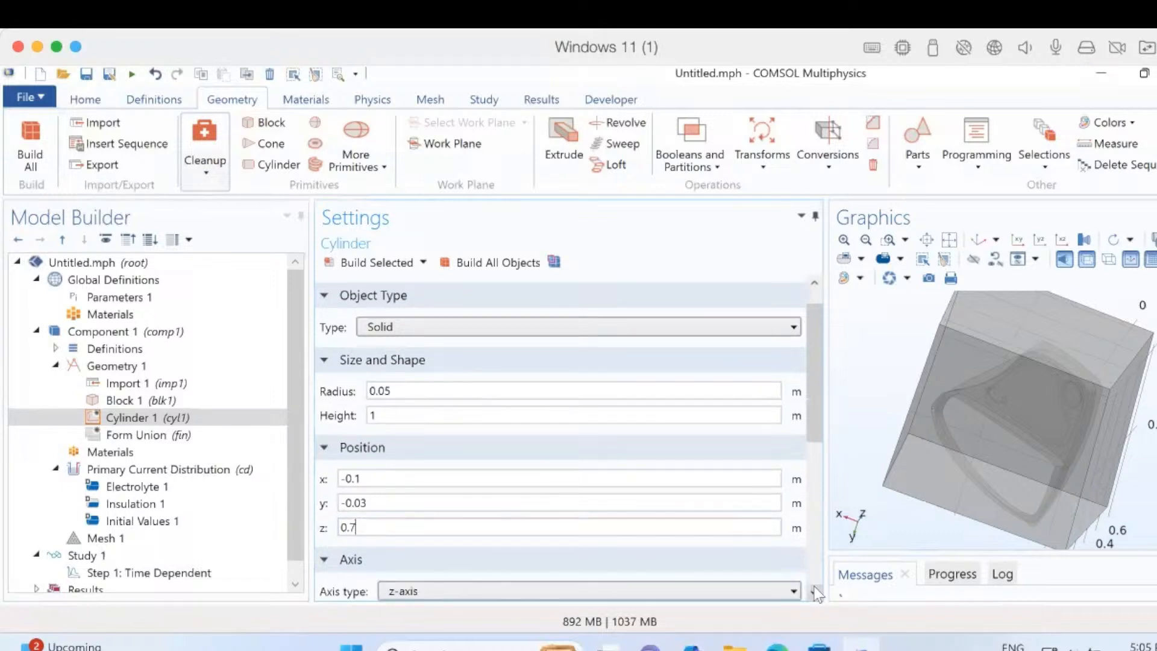
pyautogui.click(815, 589)
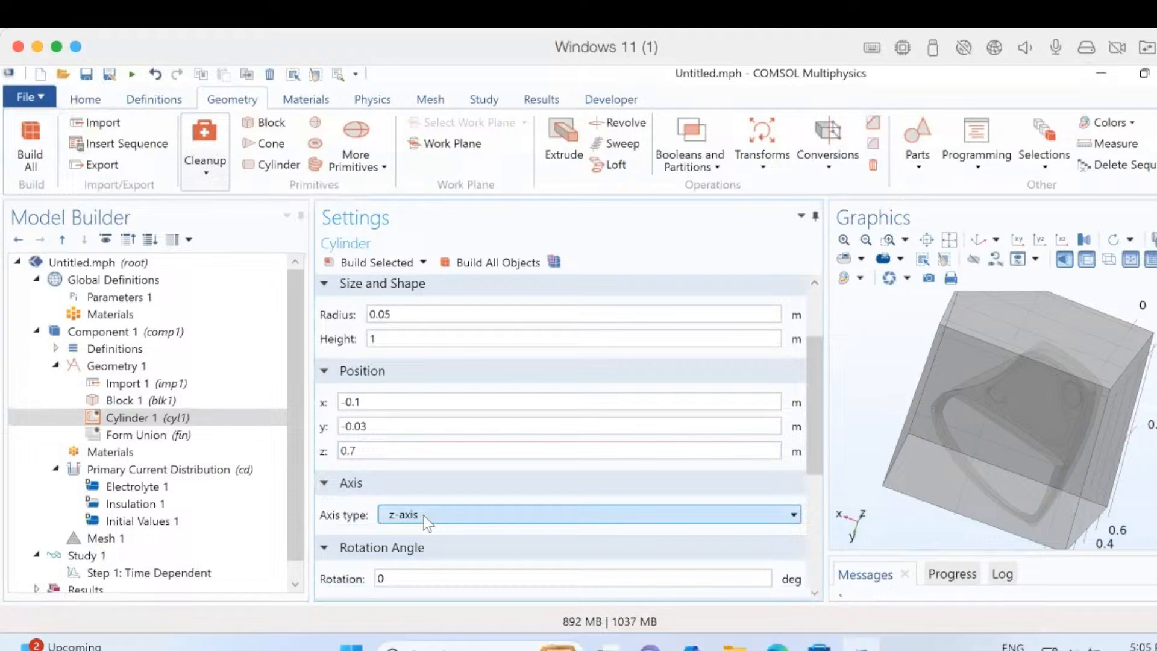
pyautogui.click(426, 516)
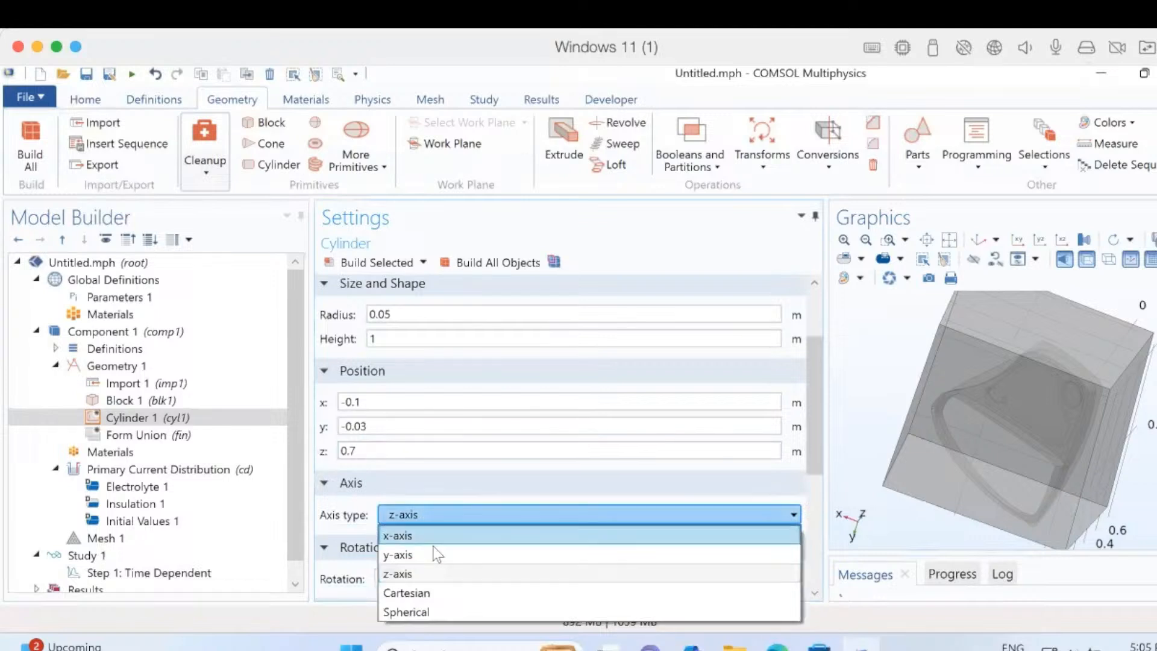
pyautogui.click(436, 553)
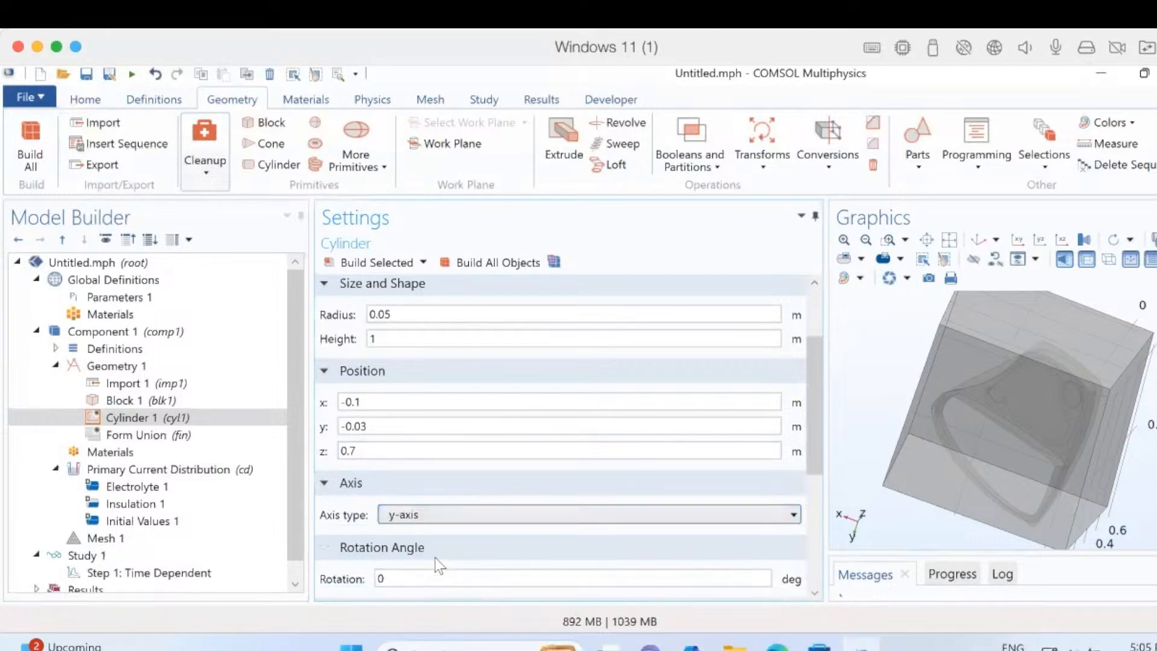
pyautogui.click(367, 263)
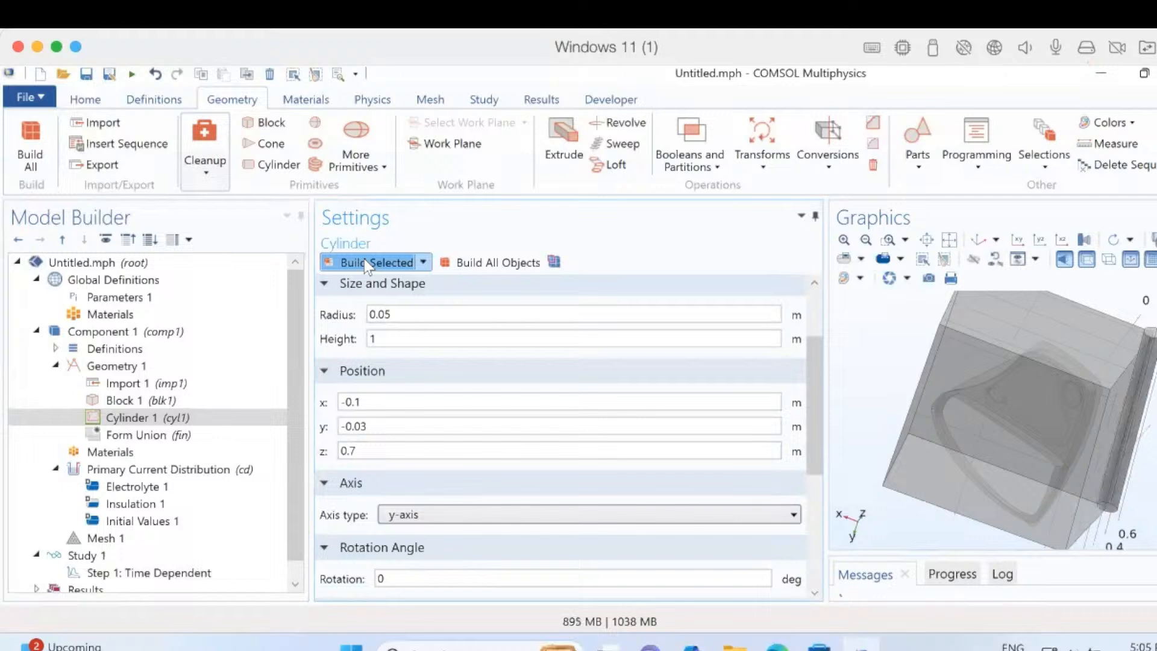
pyautogui.moveTo(1022, 421); pyautogui.dragTo(1022, 471)
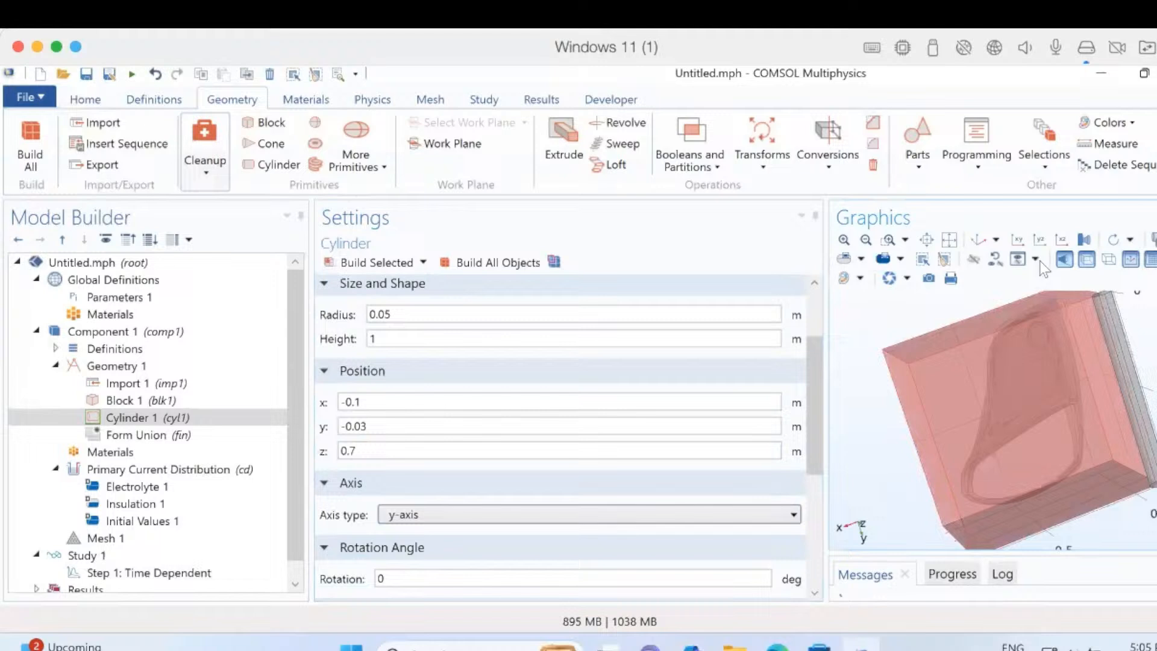
pyautogui.click(949, 240)
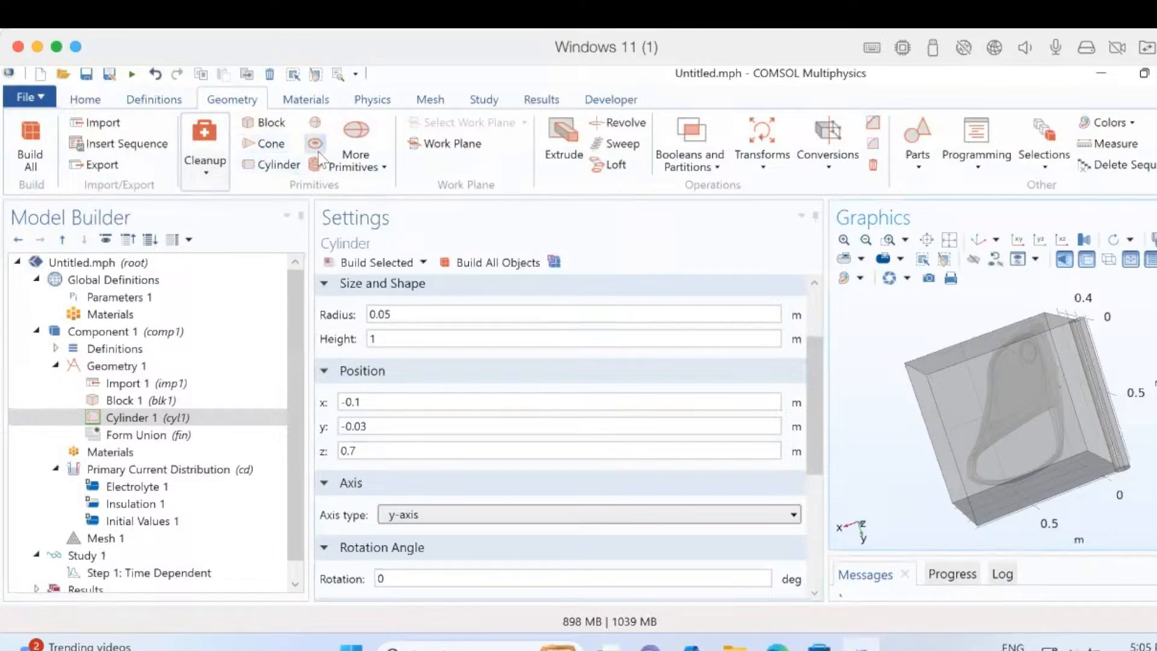
# Add a three-dimensional Array transform to Geometry 1 with the cylinder as its input object
pyautogui.click(766, 168)
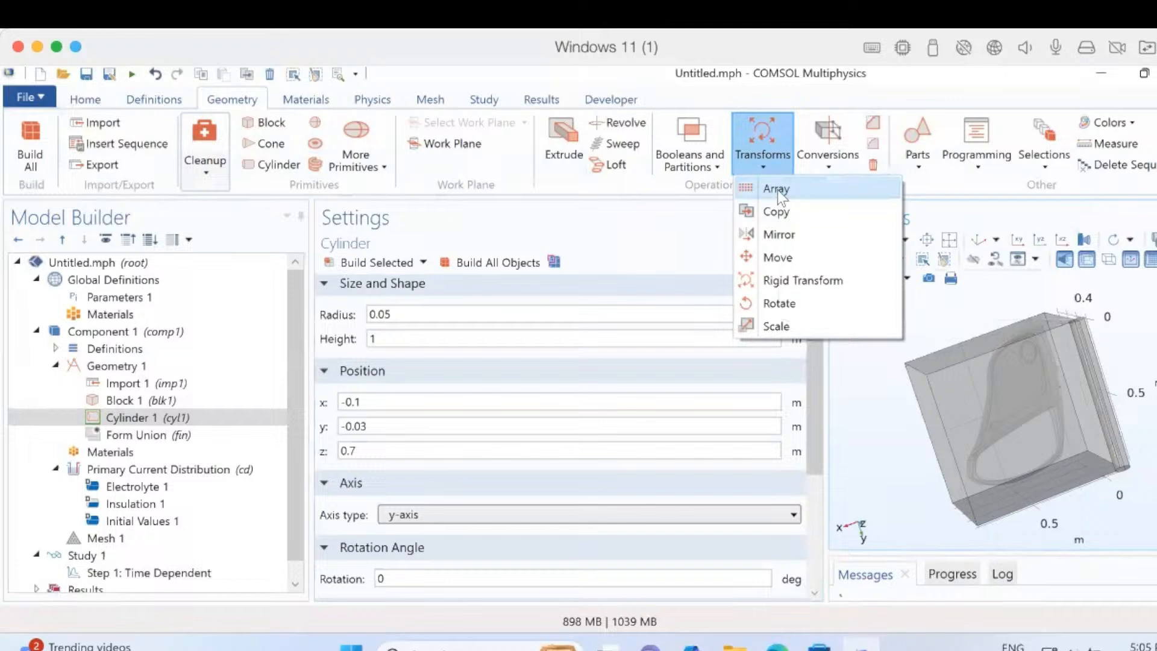
pyautogui.click(777, 190)
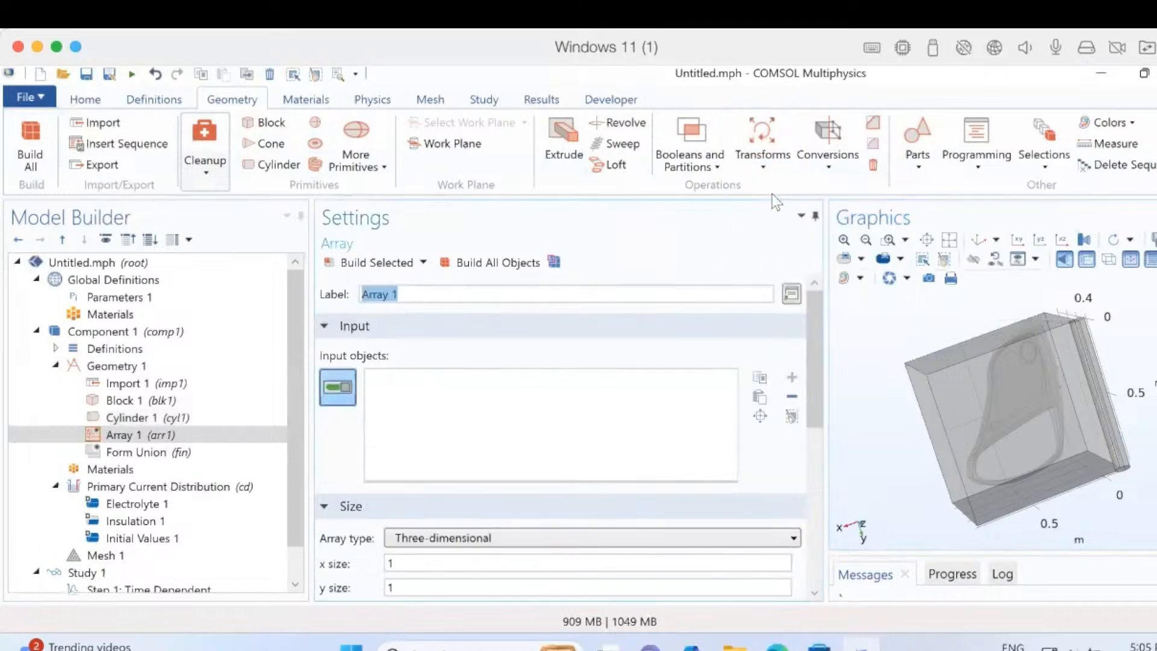
pyautogui.click(1005, 425)
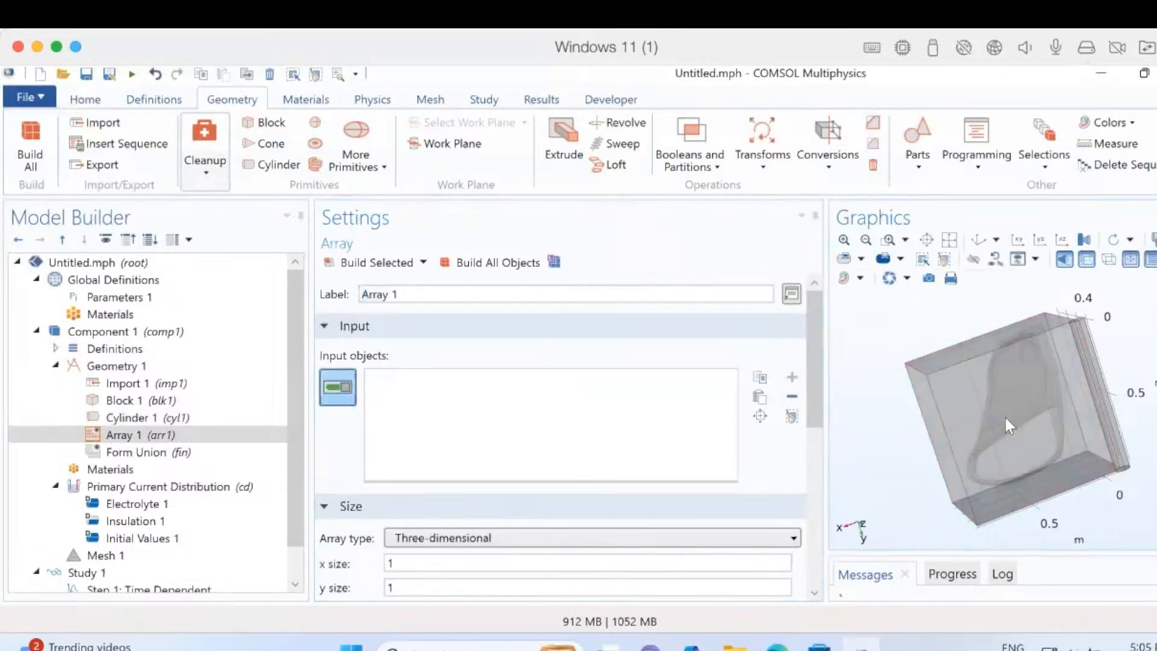
pyautogui.moveTo(1005, 418); pyautogui.dragTo(1068, 353)
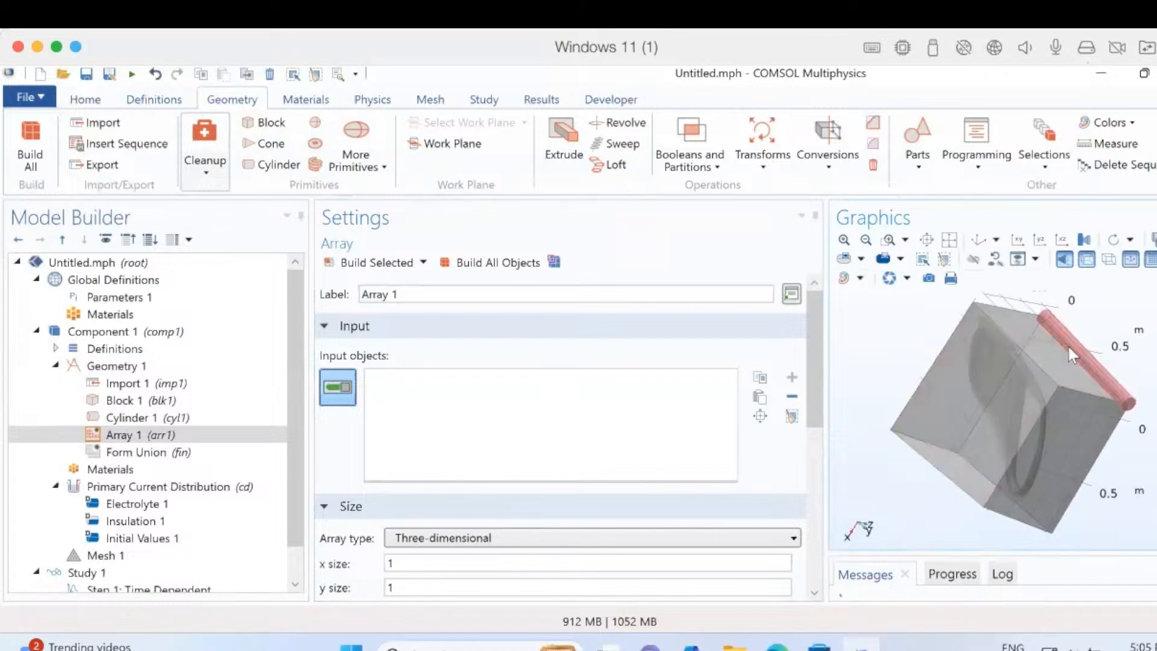
pyautogui.click(1067, 353)
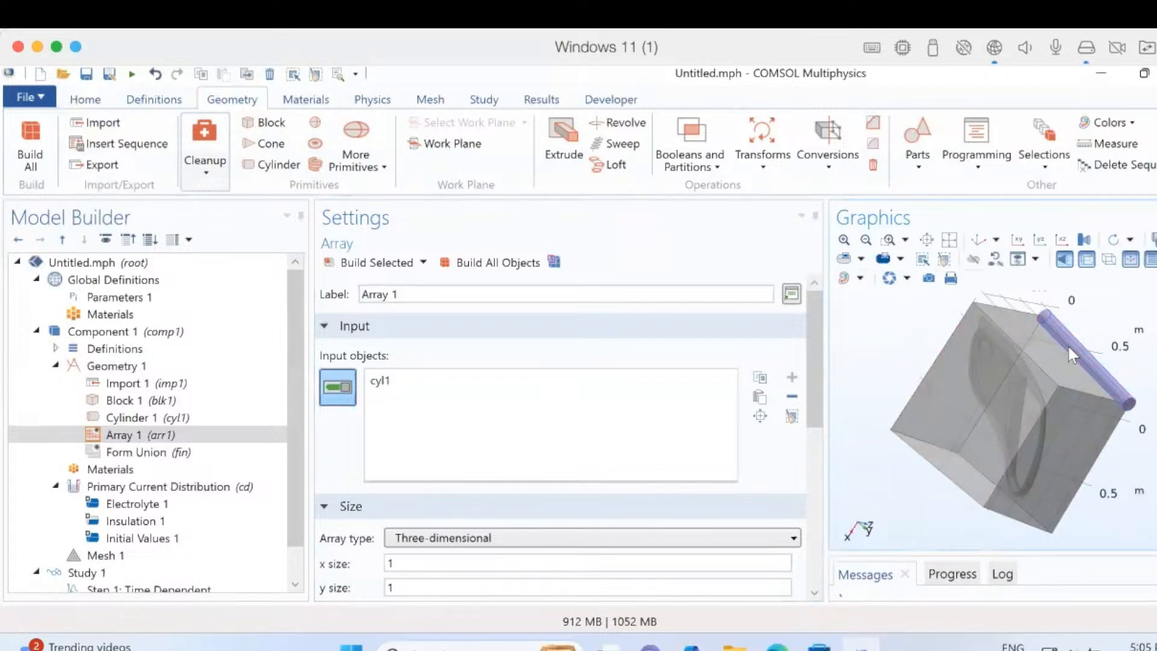
# Set the array's x size to 3 and its x displacement to 0.5 m, then build it and inspect the cylinders
pyautogui.moveTo(814, 403); pyautogui.dragTo(816, 456)
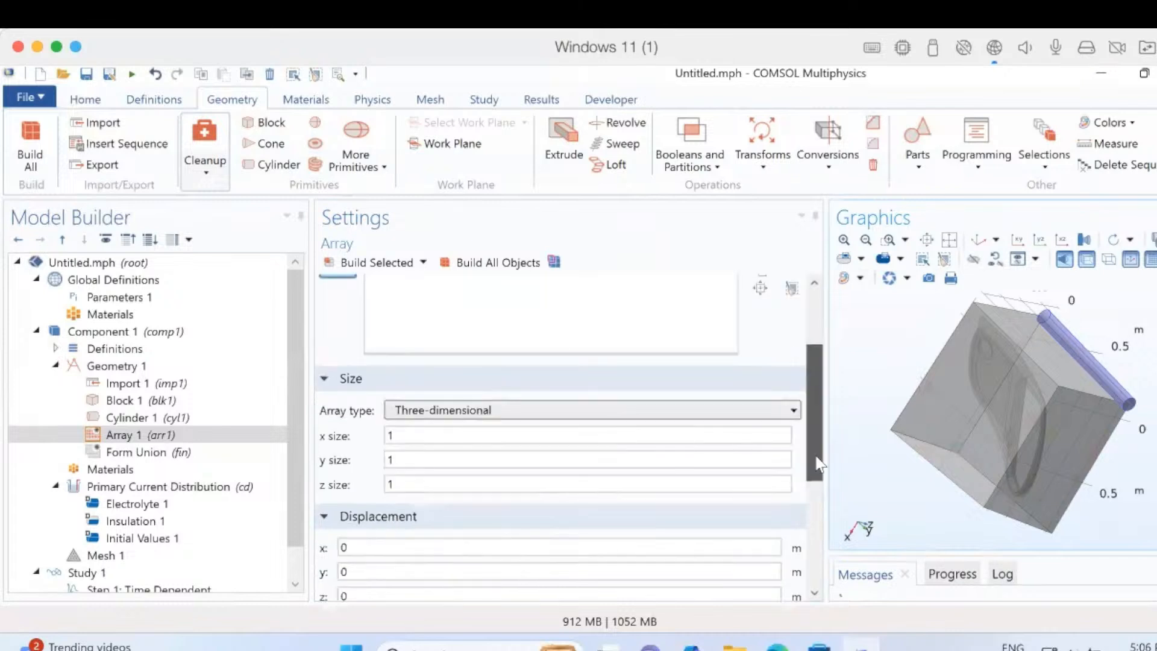
pyautogui.click(356, 436)
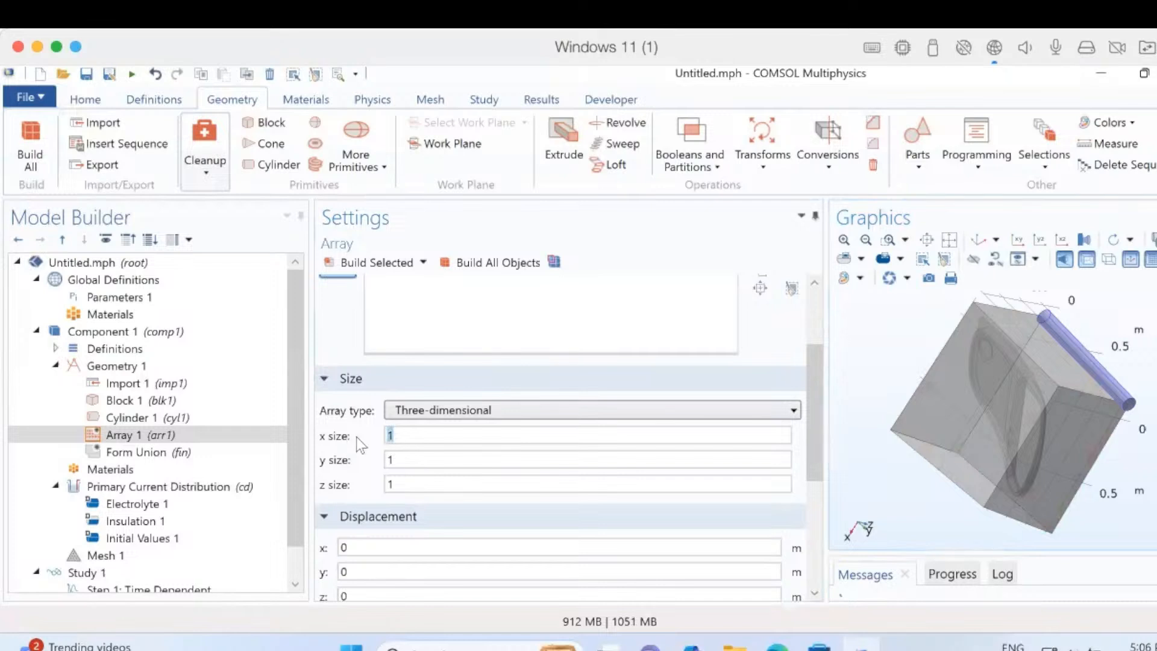
pyautogui.write('3')
pyautogui.scroll(-1, 817, 420)
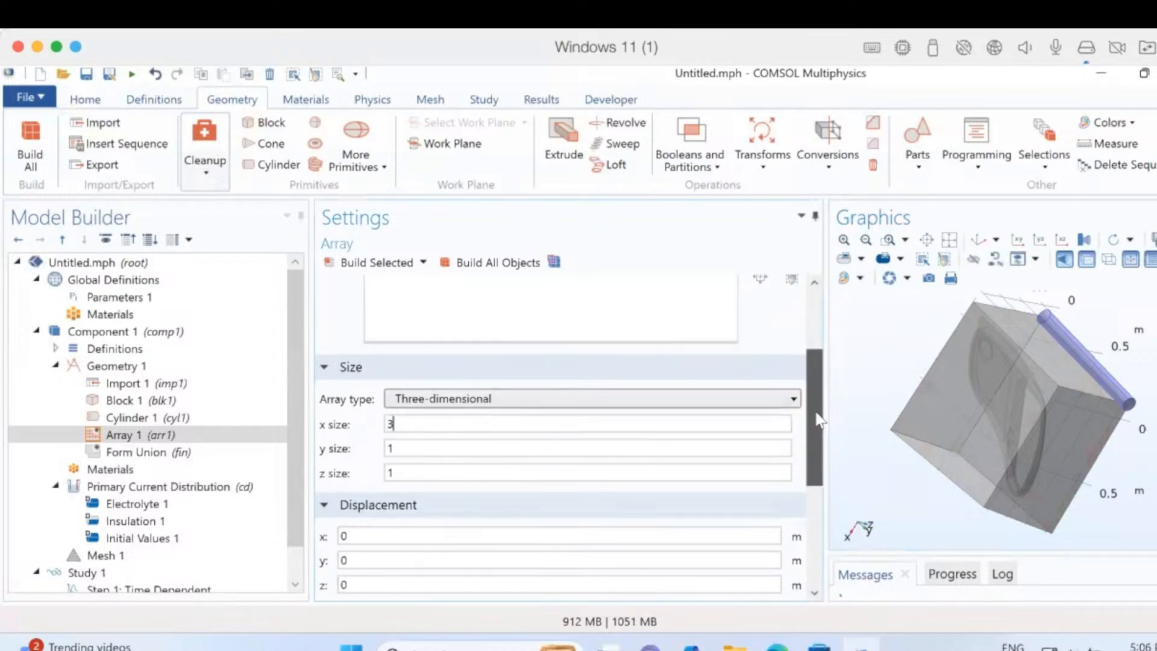
pyautogui.scroll(-3, 817, 420)
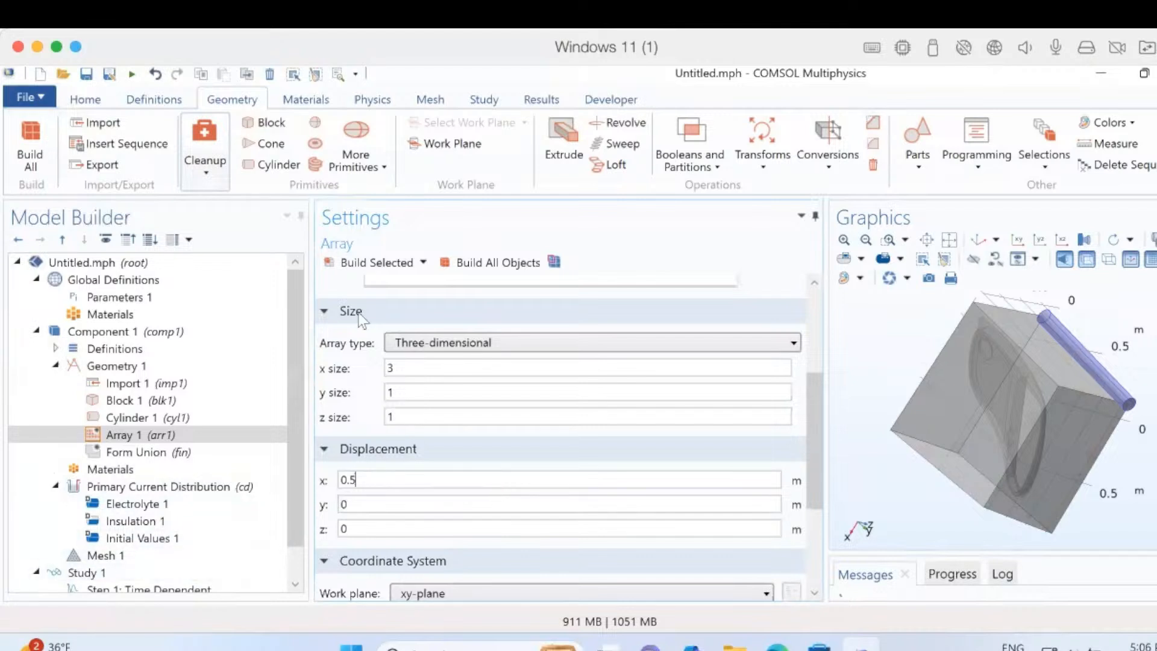
pyautogui.click(375, 263)
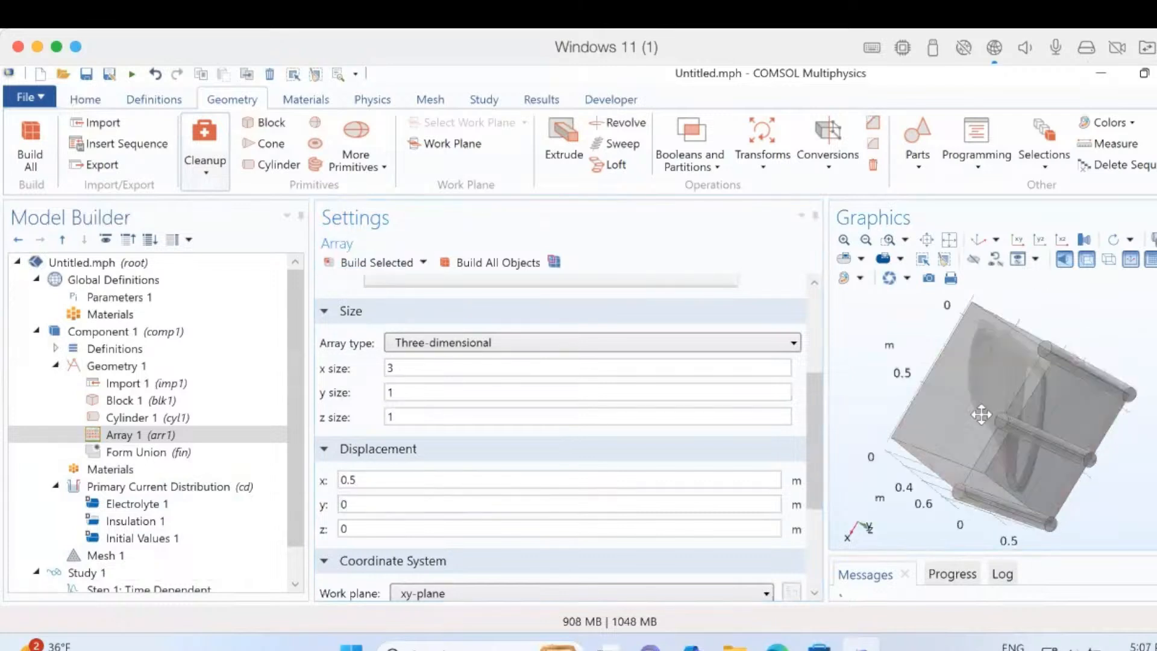
pyautogui.moveTo(980, 415)
pyautogui.mouseDown()
pyautogui.moveTo(1027, 416)
pyautogui.moveTo(1076, 474)
pyautogui.mouseUp()
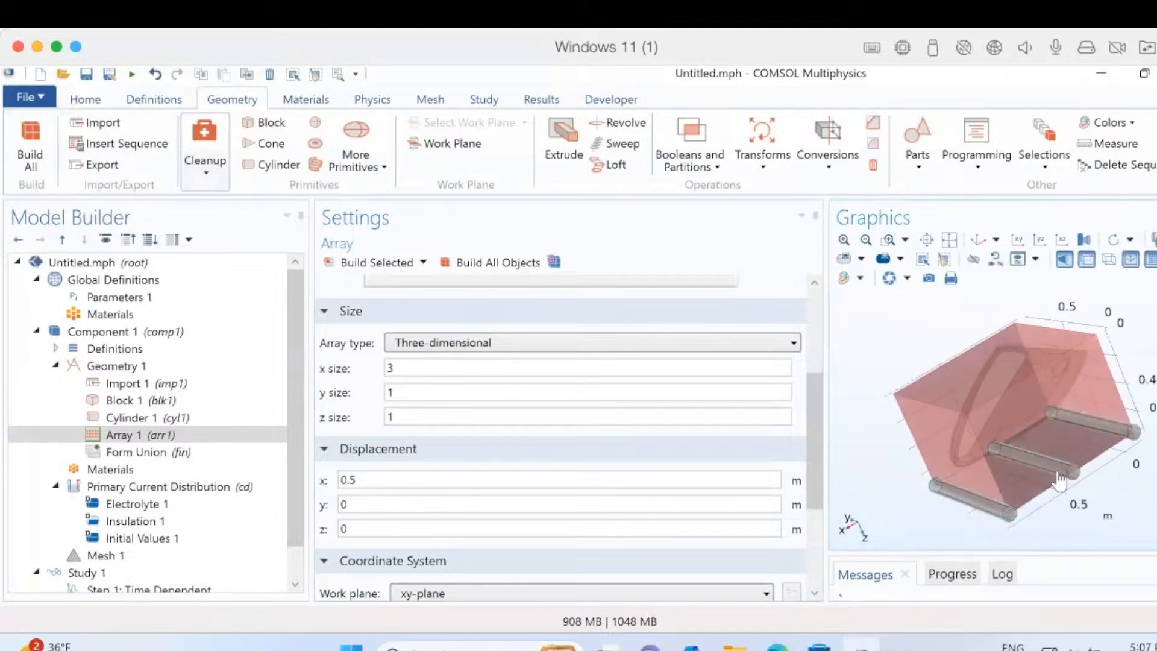
# Add a Union operation to Geometry 1 after the cylinder array
pyautogui.click(690, 158)
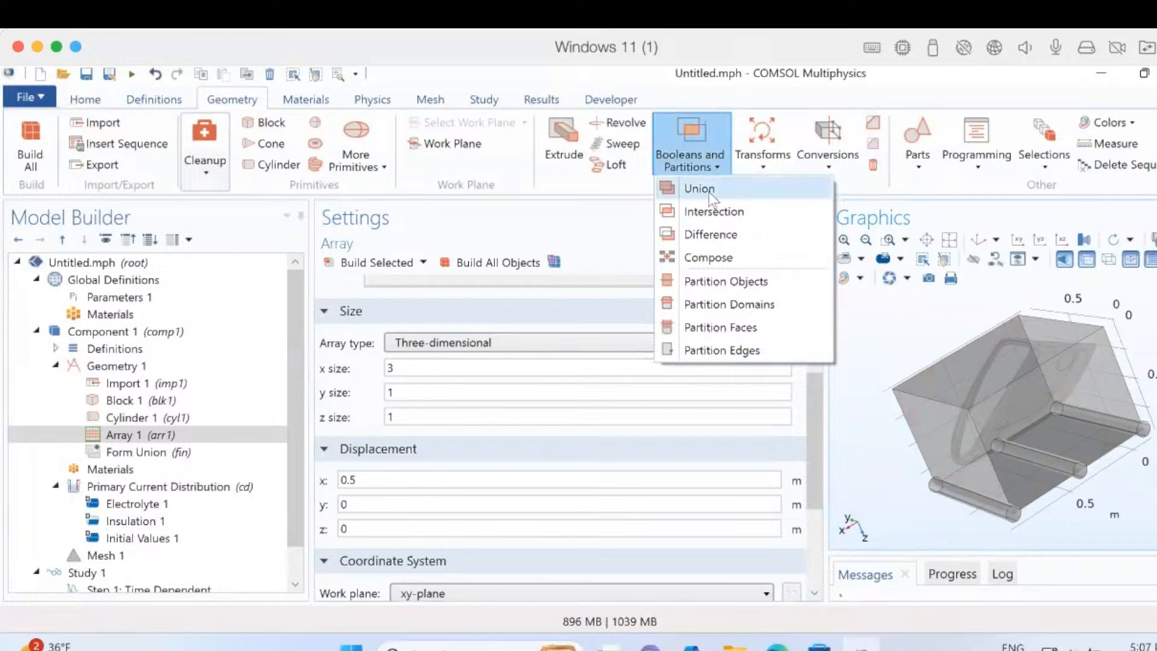
pyautogui.click(708, 190)
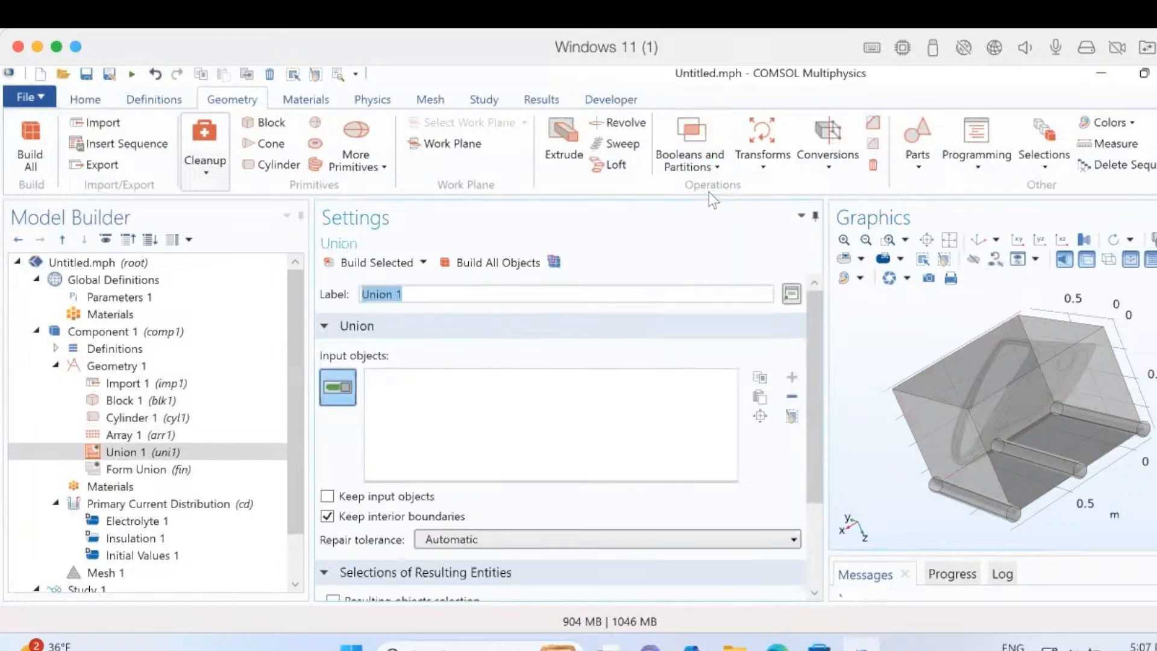